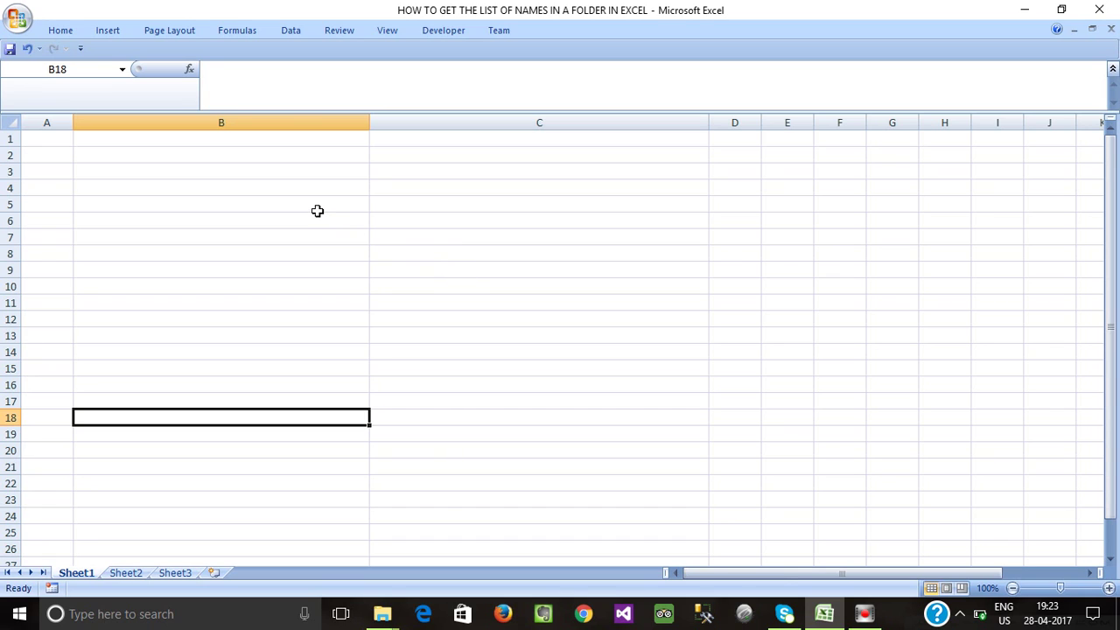
# Select cells C3, C1 and C5 on the empty Sheet1, then switch to the documents folder window.
pyautogui.click(457, 175)
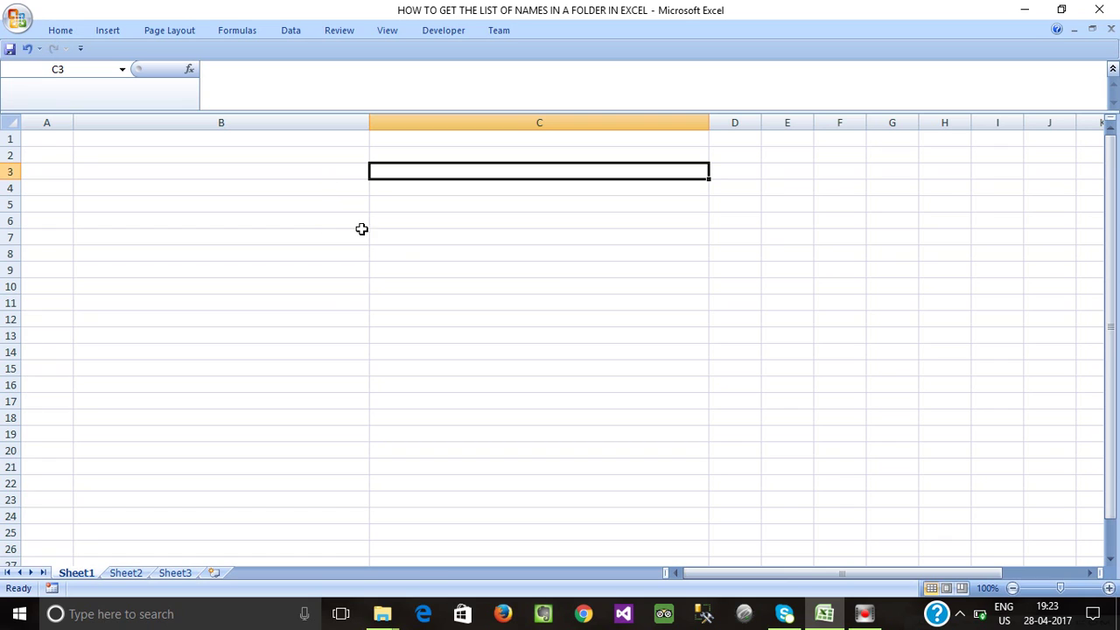
pyautogui.click(436, 140)
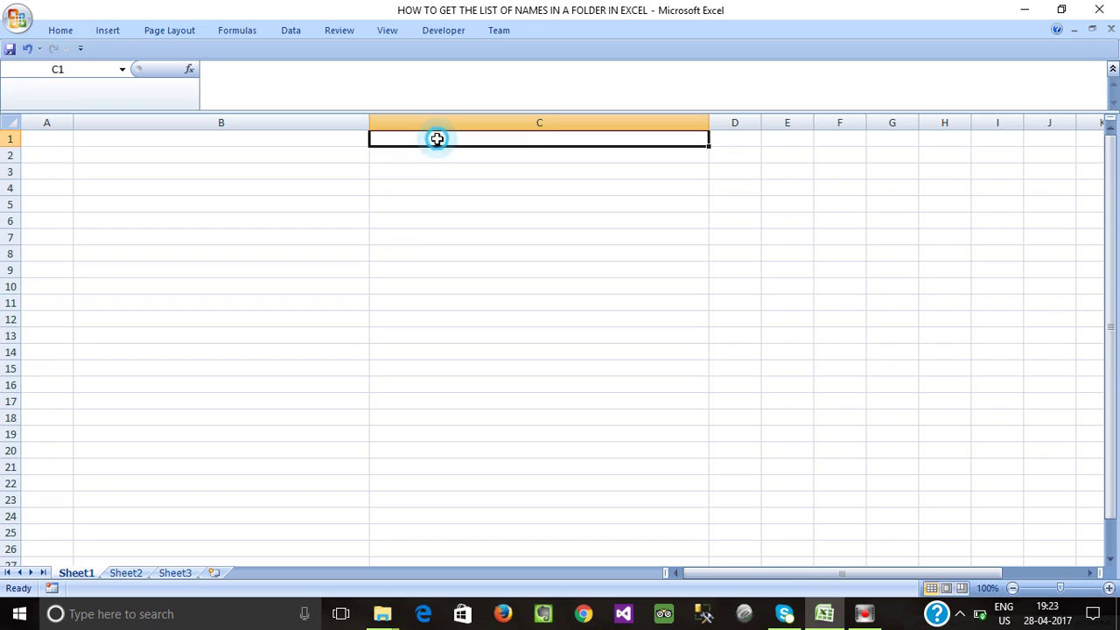
pyautogui.click(447, 207)
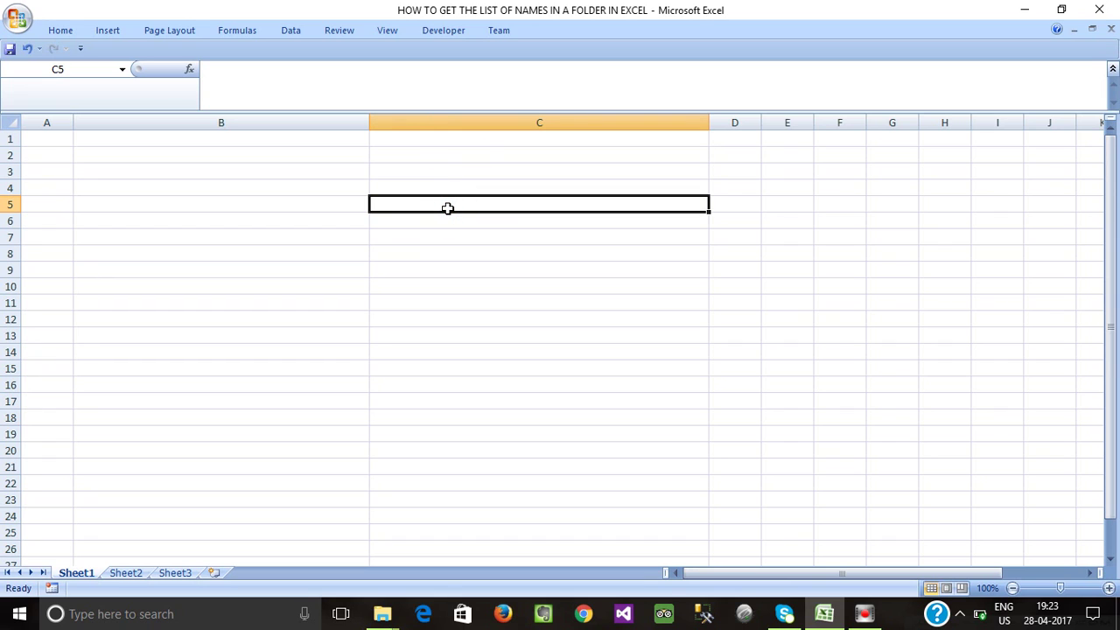
pyautogui.press('alt')
pyautogui.hotkey('alt', 'Tab')
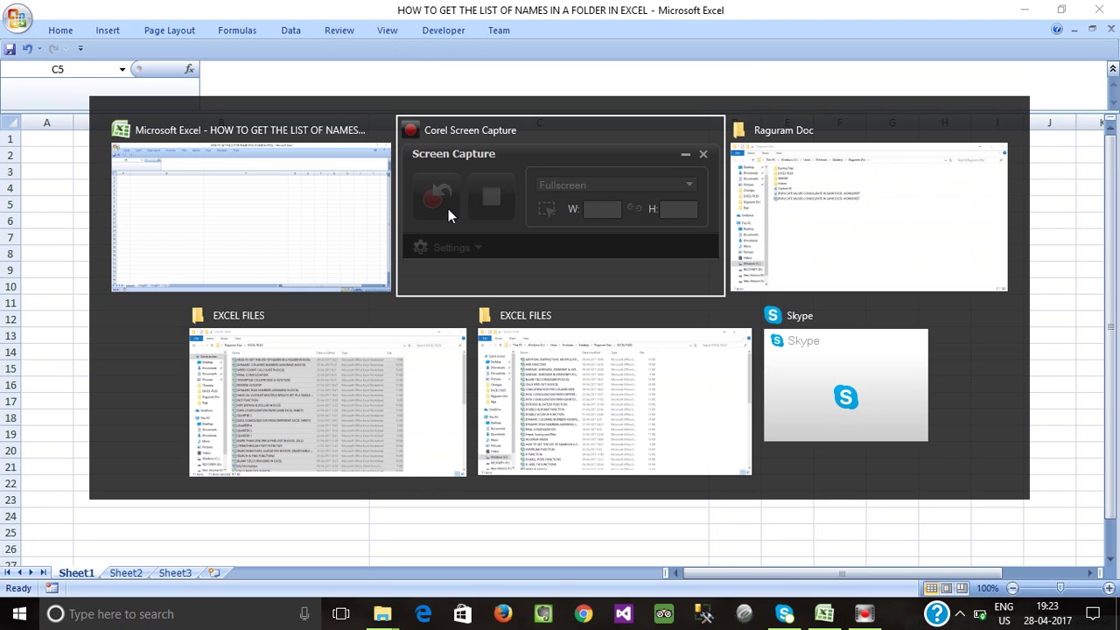
# Bring the EXCEL FILES folder window to the front.
pyautogui.hotkey('alt', 'Tab')
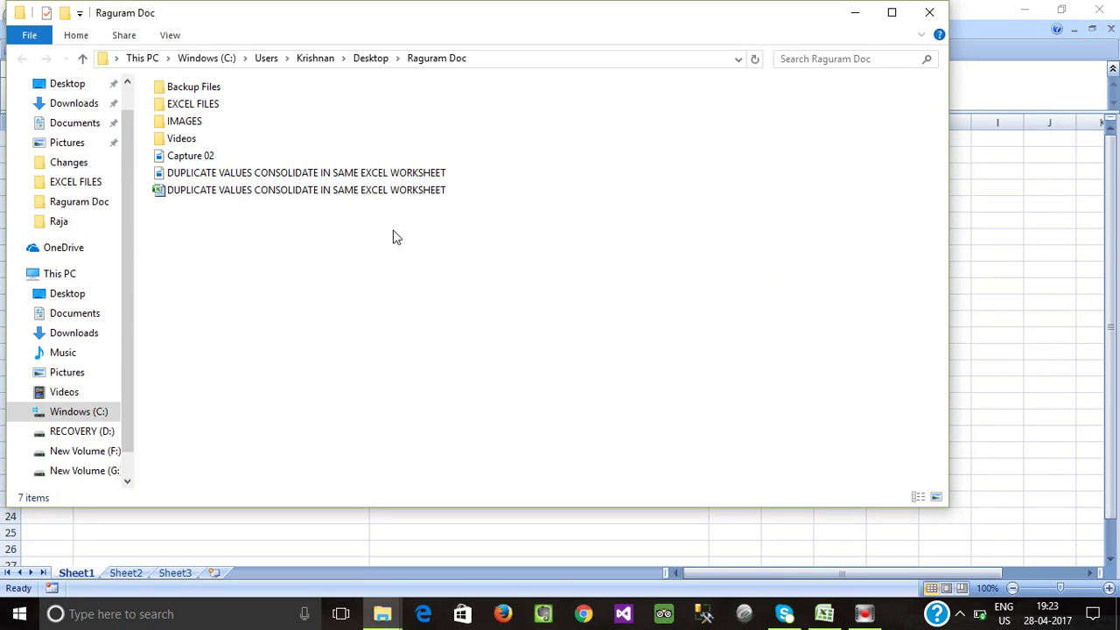
pyautogui.hotkey('alt', 'Tab')
pyautogui.hotkey('alt', 'Tab')
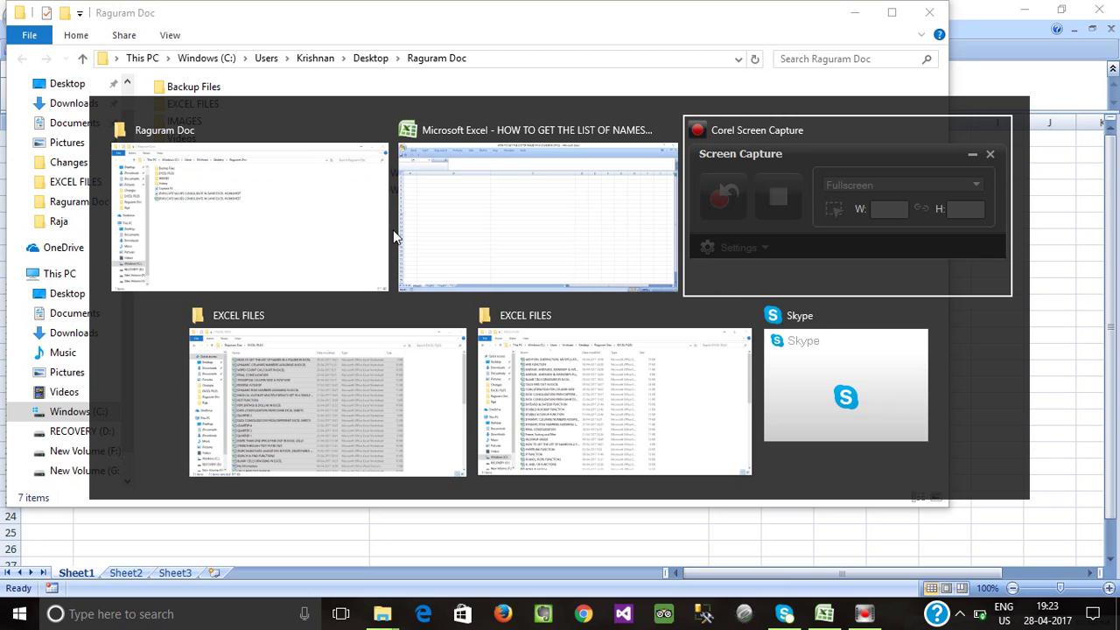
pyautogui.press('Down')
pyautogui.press('Left')
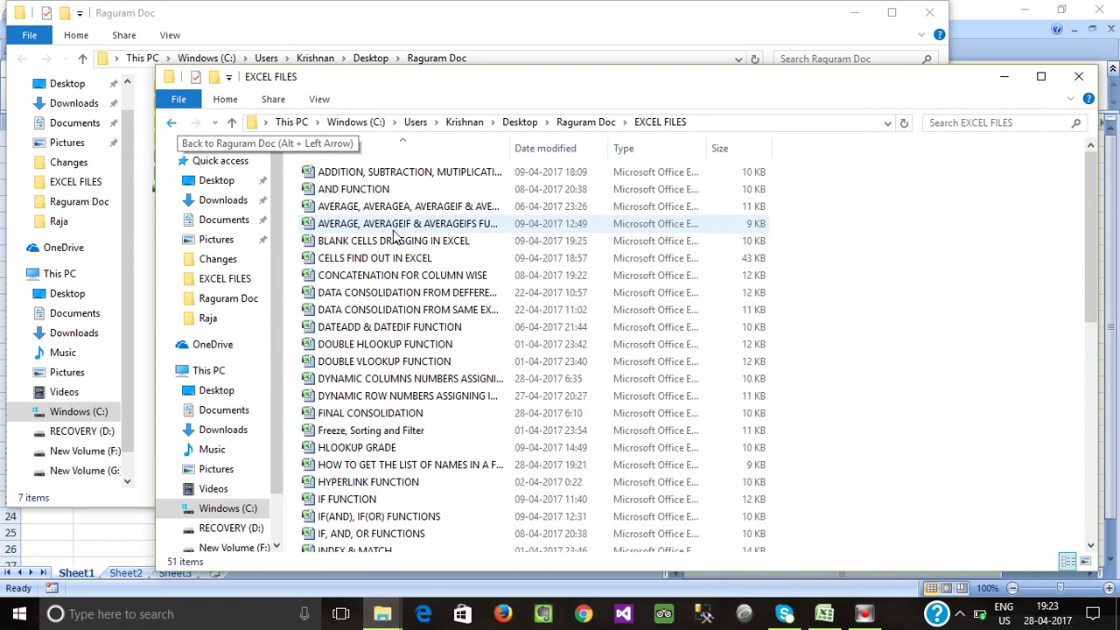
# Select the folder's files, copy its full path from the address bar, and return to Excel.
pyautogui.click(371, 187)
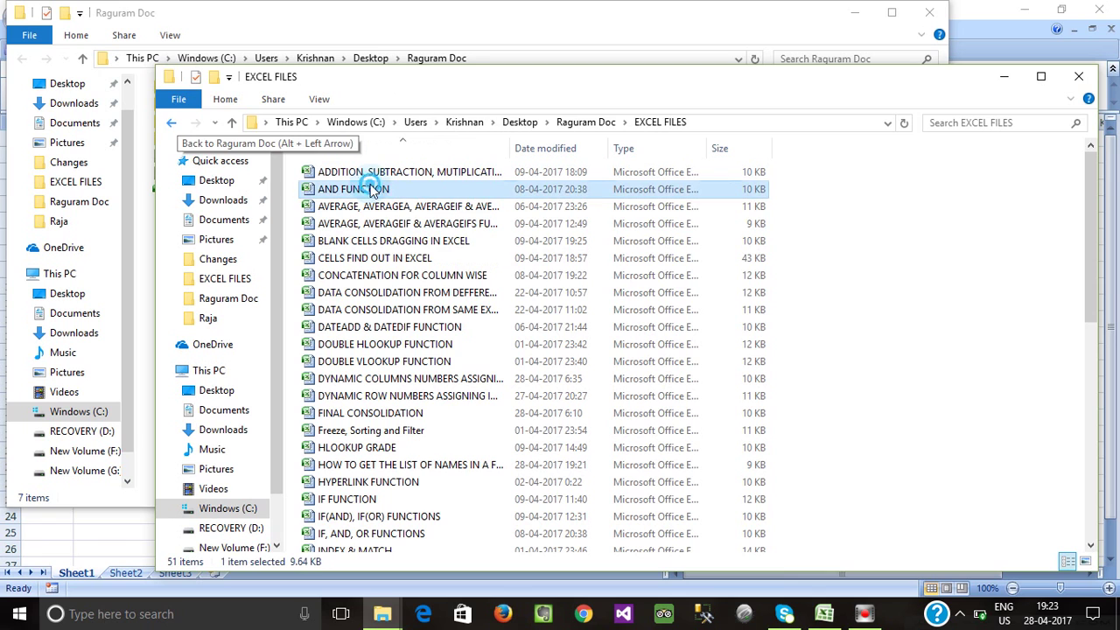
pyautogui.click(406, 368)
pyautogui.hotkey('ctrl', 'a')
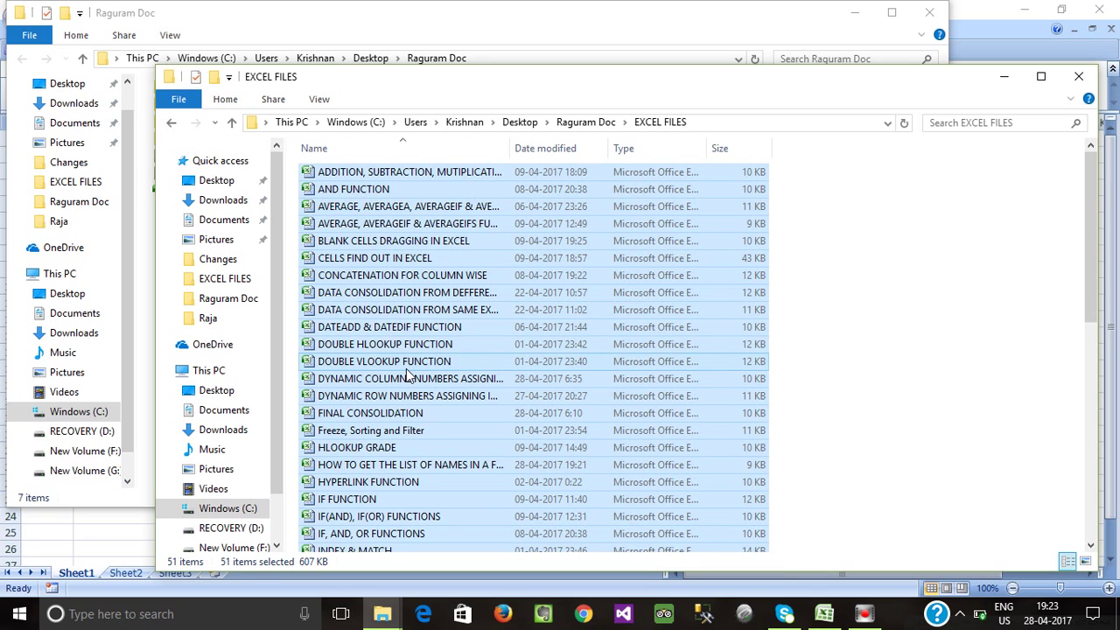
pyautogui.click(419, 412)
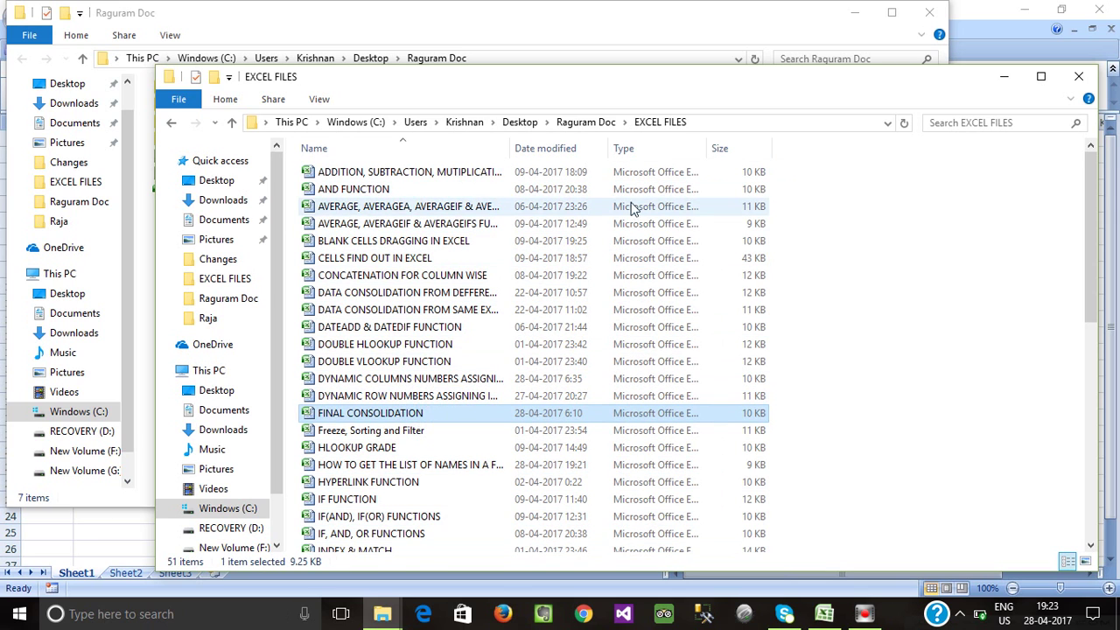
pyautogui.click(375, 173)
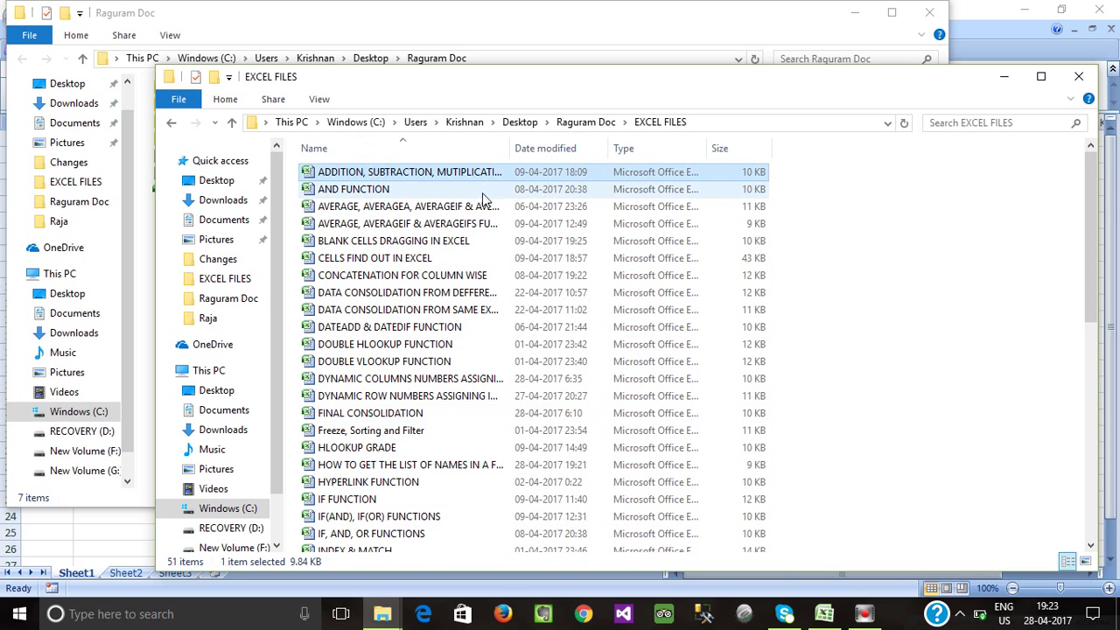
pyautogui.click(701, 124)
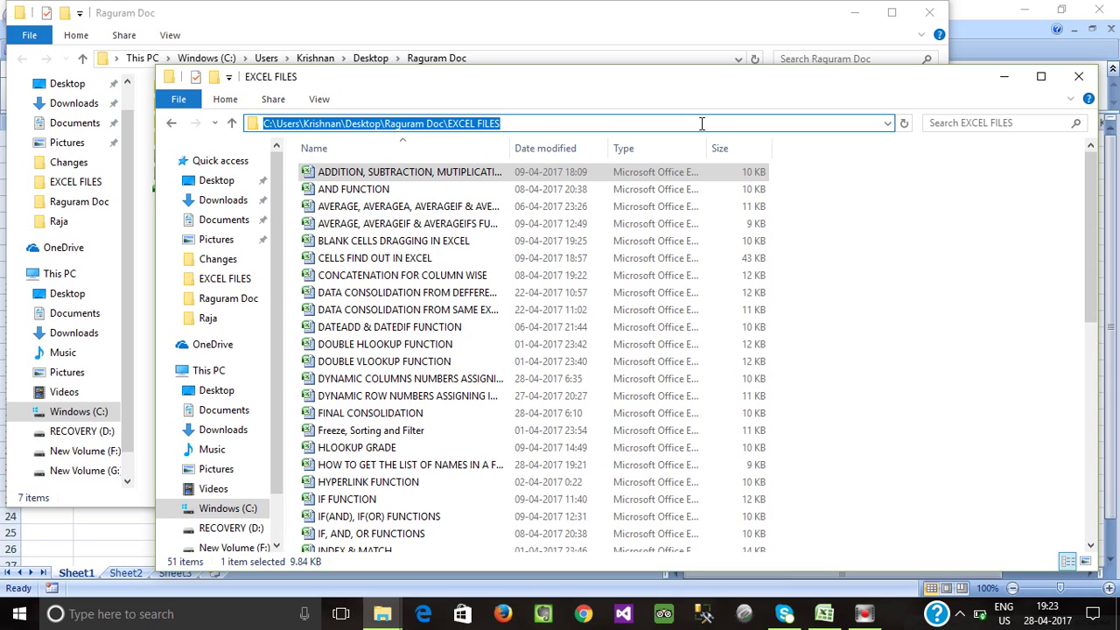
pyautogui.hotkey('alt', 'Tab')
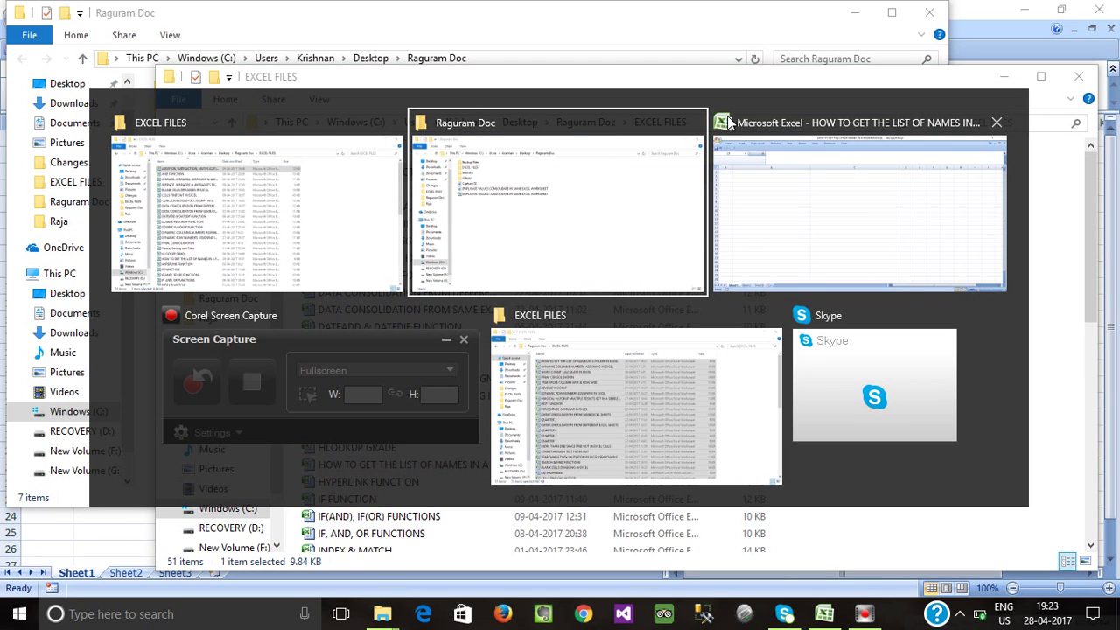
pyautogui.click(728, 123)
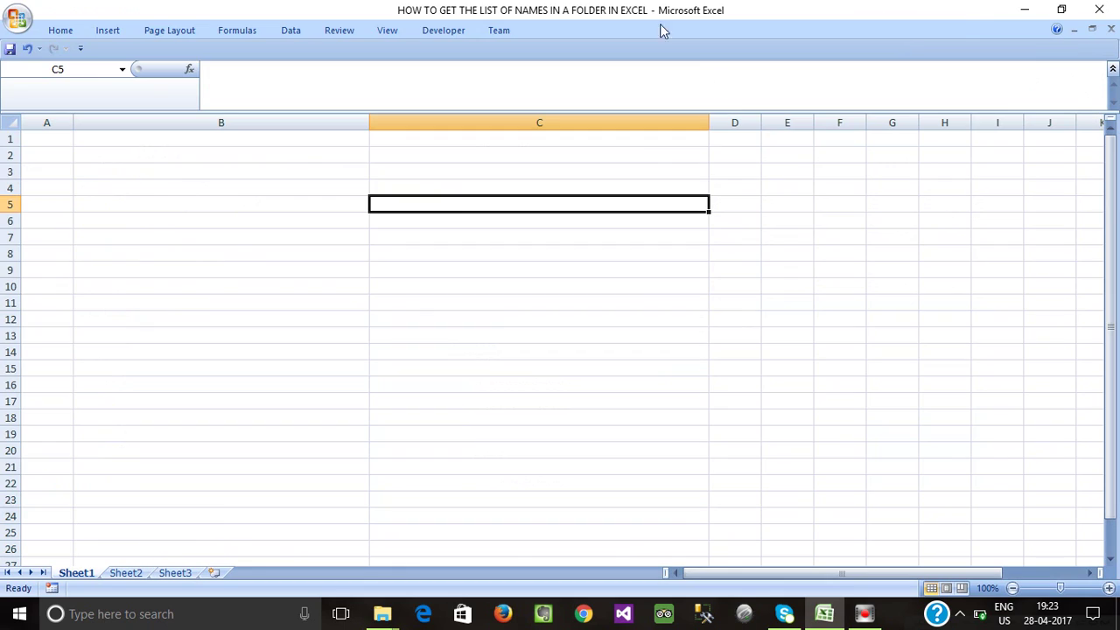
pyautogui.click(123, 154)
pyautogui.write('C:\\Users\\Krishnan\\Desktop\\Raguram Doc\\EXCEL FILES')
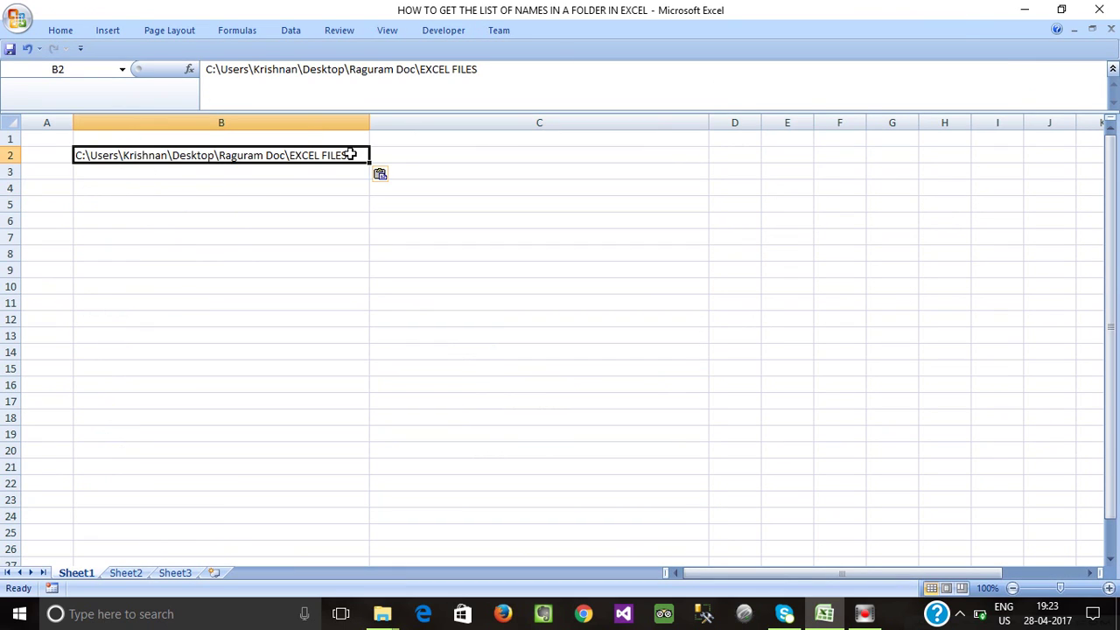
pyautogui.doubleClick(350, 155)
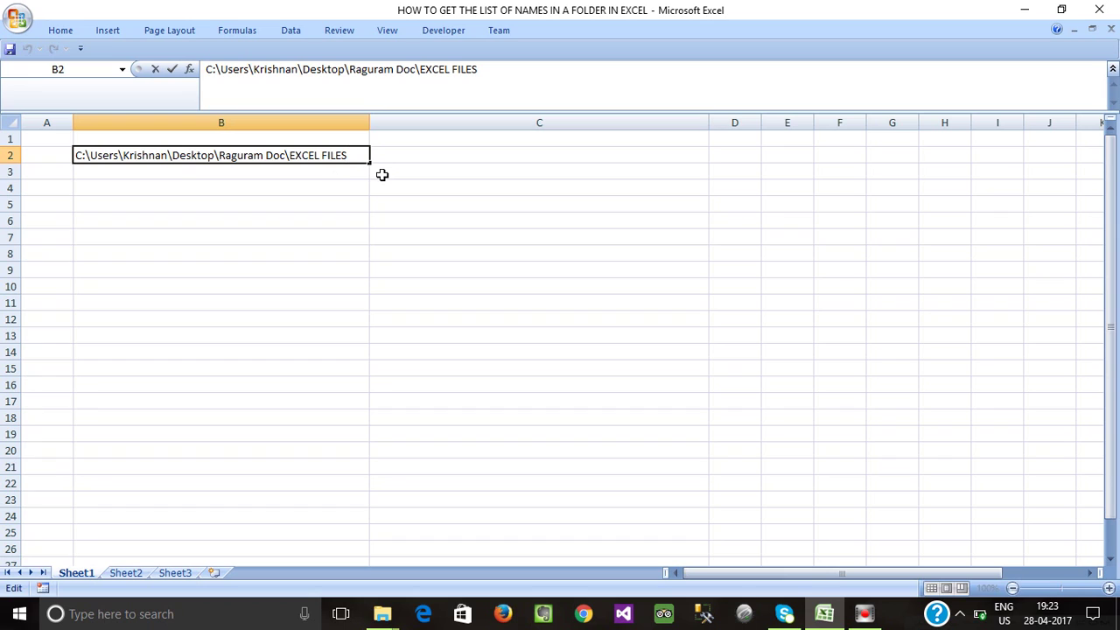
pyautogui.write('\\*')
pyautogui.press('Return')
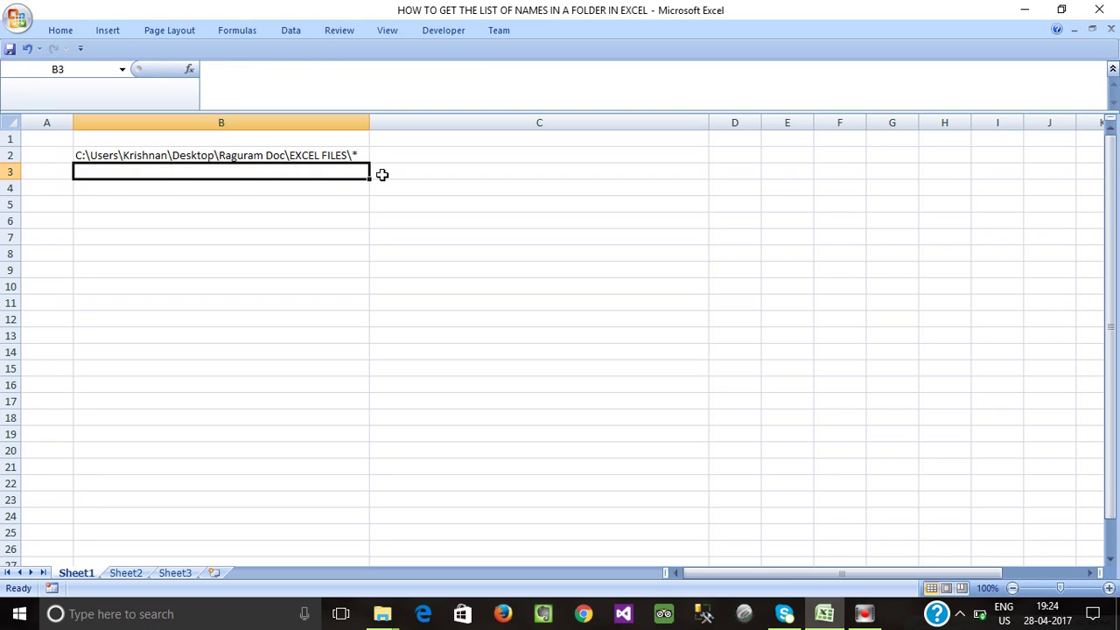
pyautogui.click(330, 220)
pyautogui.click(310, 155)
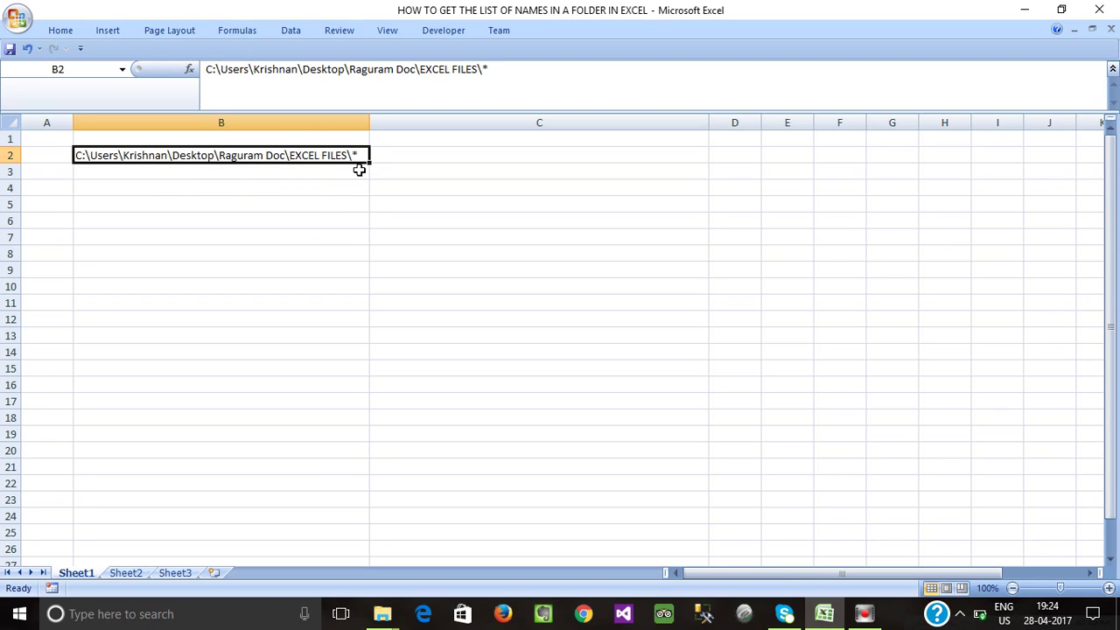
pyautogui.click(370, 123)
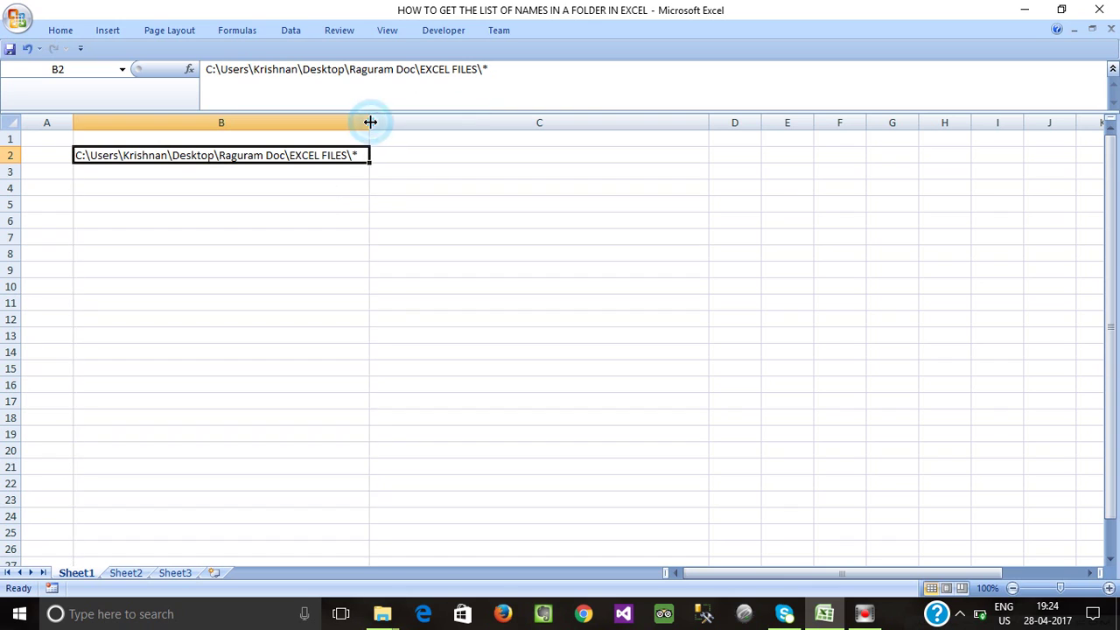
pyautogui.click(360, 188)
pyautogui.click(355, 155)
pyautogui.click(438, 157)
pyautogui.click(327, 155)
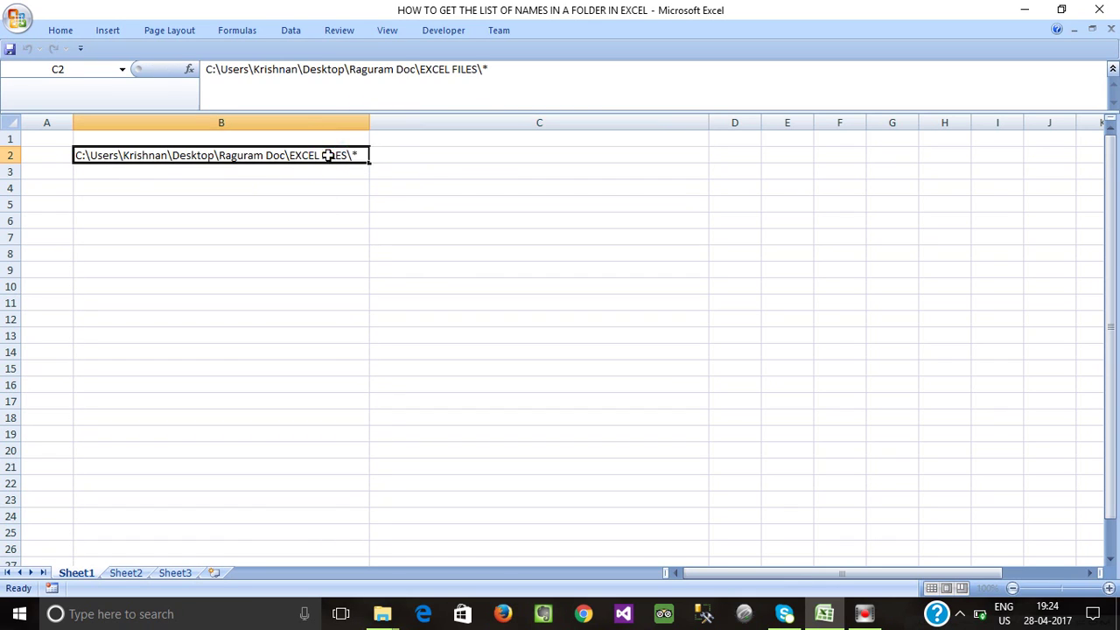
pyautogui.click(430, 155)
pyautogui.click(333, 156)
pyautogui.click(357, 156)
pyautogui.doubleClick(359, 155)
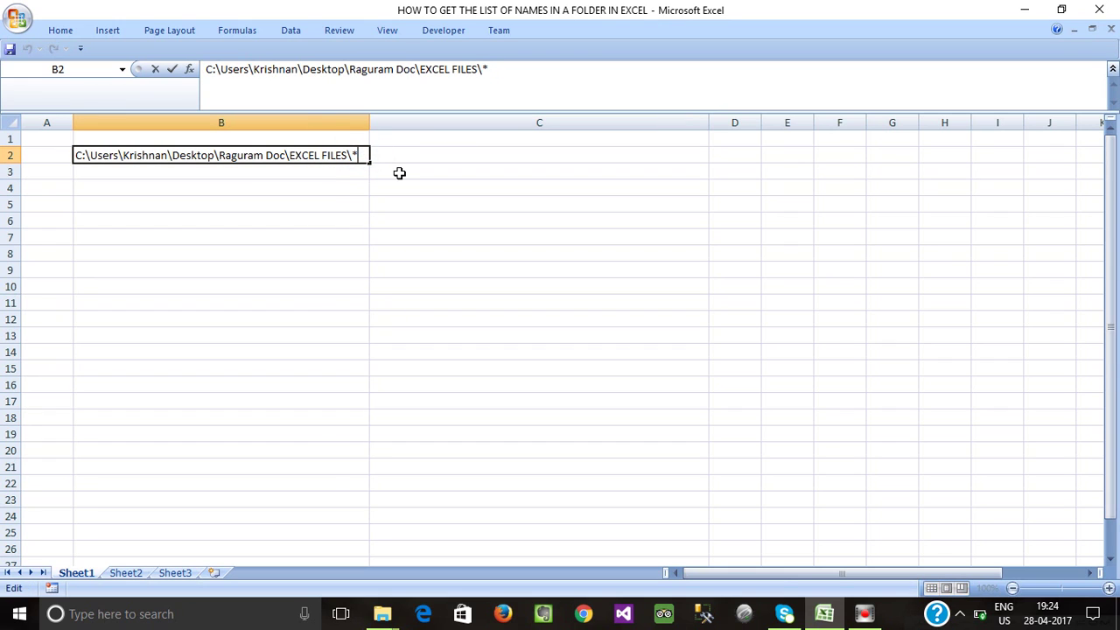
pyautogui.press('BackSpace')
pyautogui.press('BackSpace')
pyautogui.write('\\*')
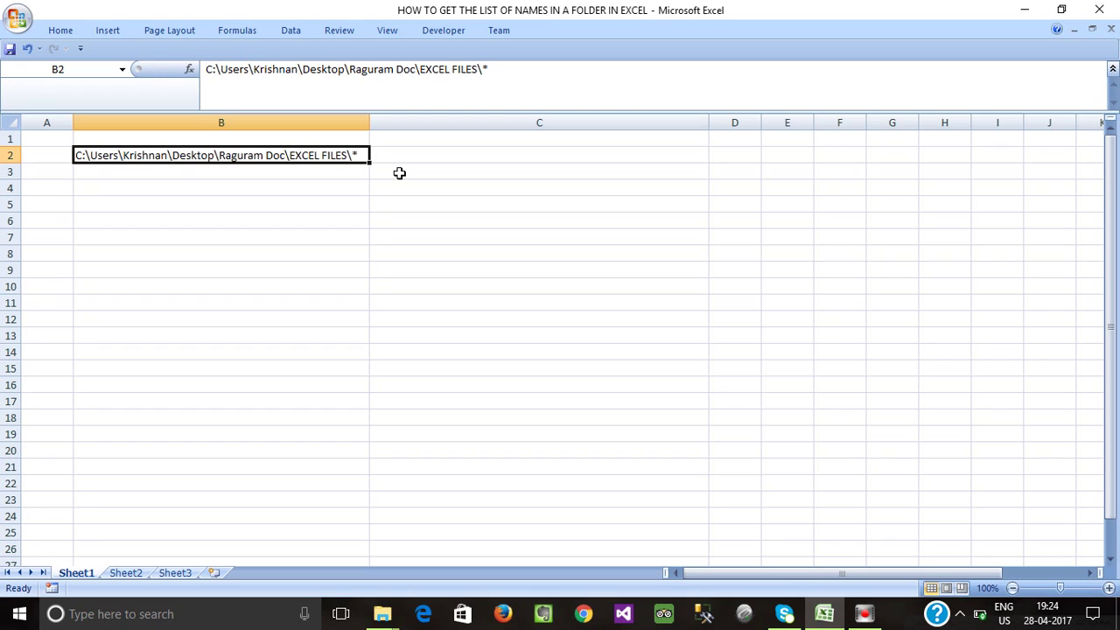
pyautogui.click(325, 220)
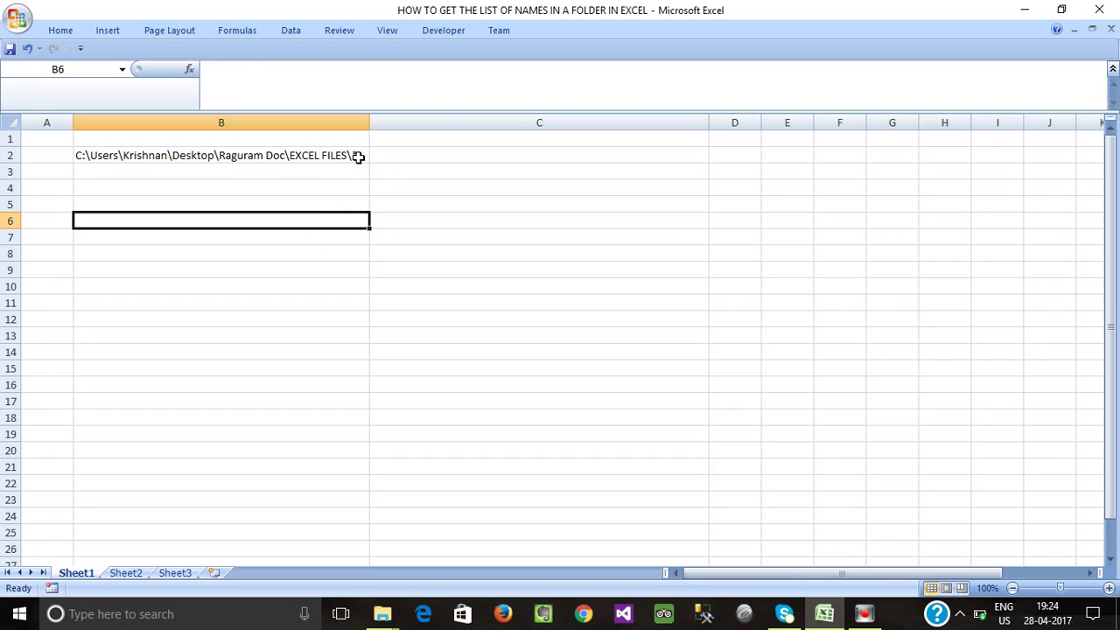
pyautogui.click(357, 186)
pyautogui.click(357, 155)
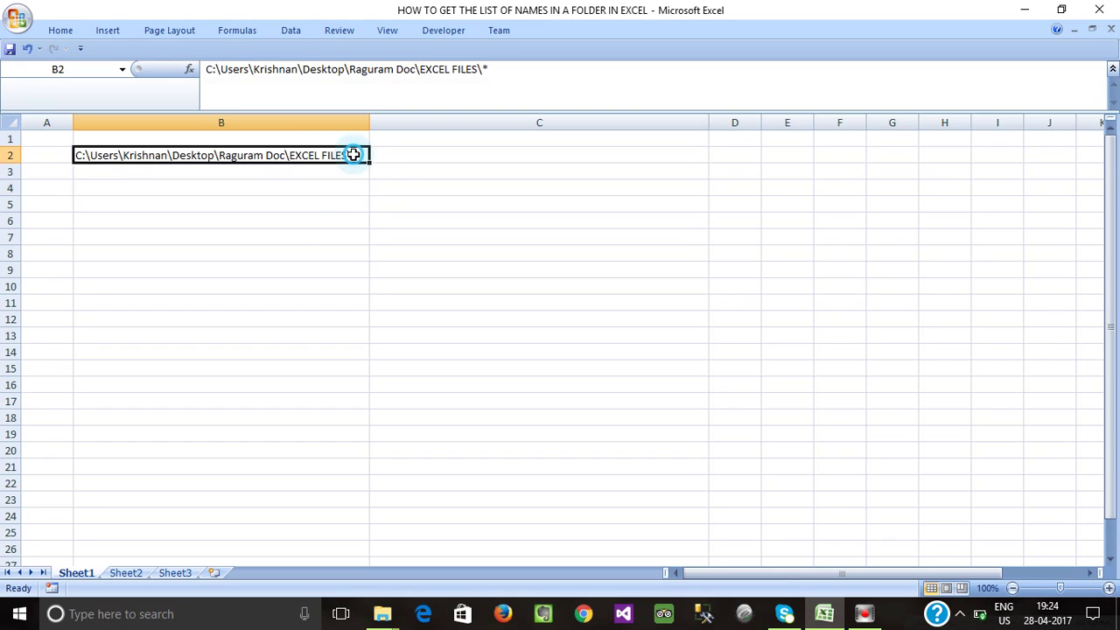
pyautogui.click(350, 185)
pyautogui.click(361, 157)
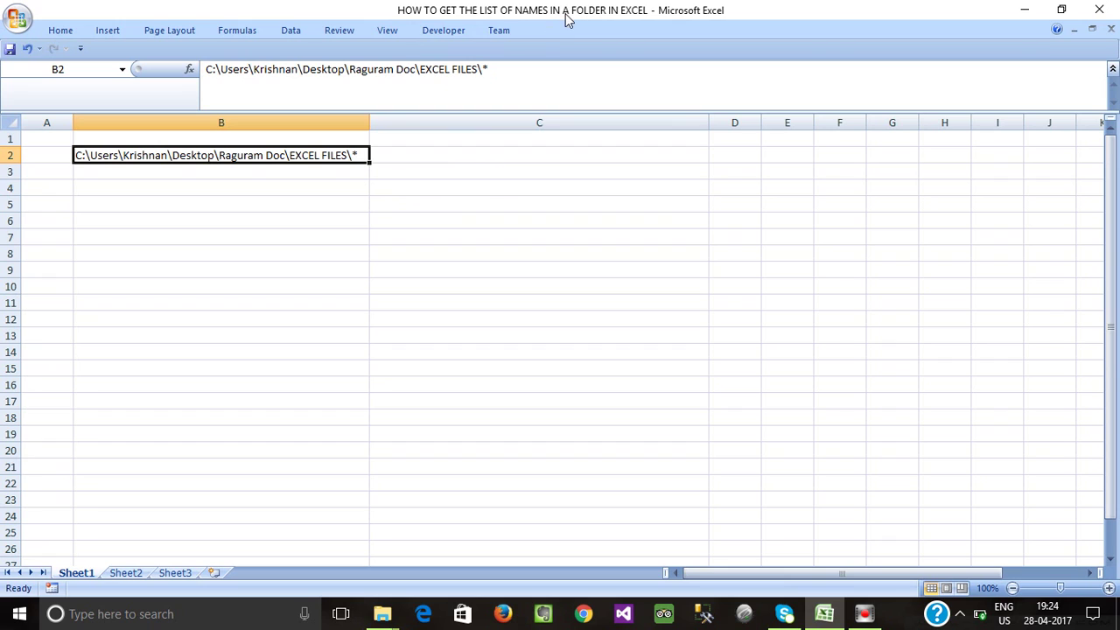
pyautogui.click(528, 201)
pyautogui.click(346, 158)
pyautogui.click(309, 174)
pyautogui.click(310, 156)
pyautogui.press('Delete')
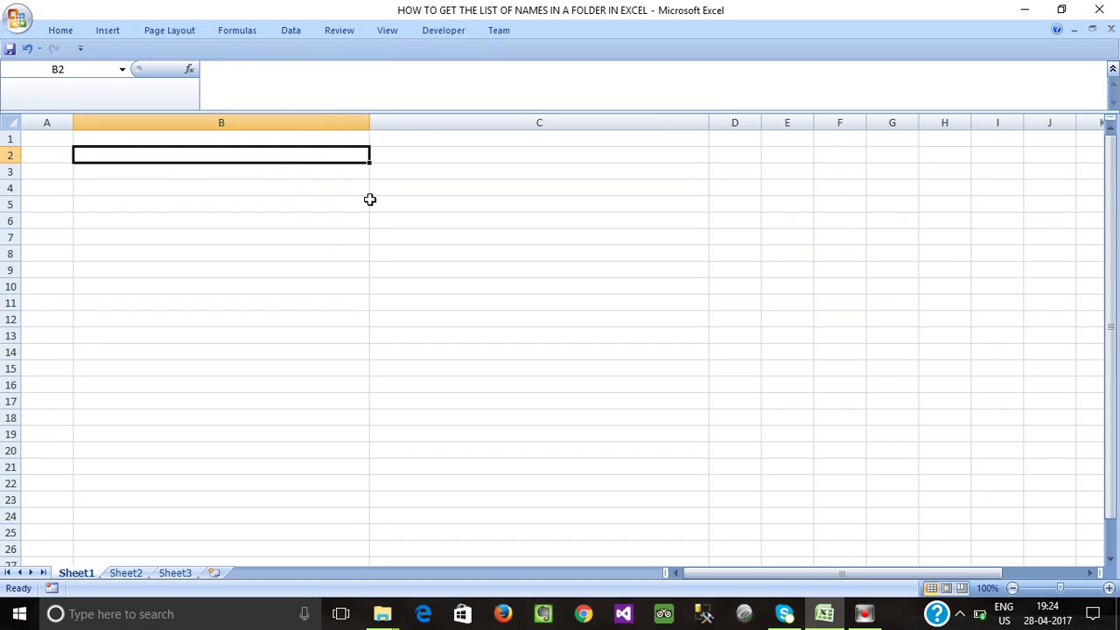
# Select cells B7, B2, C8 and the range C1:C10 on Sheet1.
pyautogui.click(315, 233)
pyautogui.click(296, 160)
pyautogui.click(430, 253)
pyautogui.click(296, 154)
pyautogui.click(400, 152)
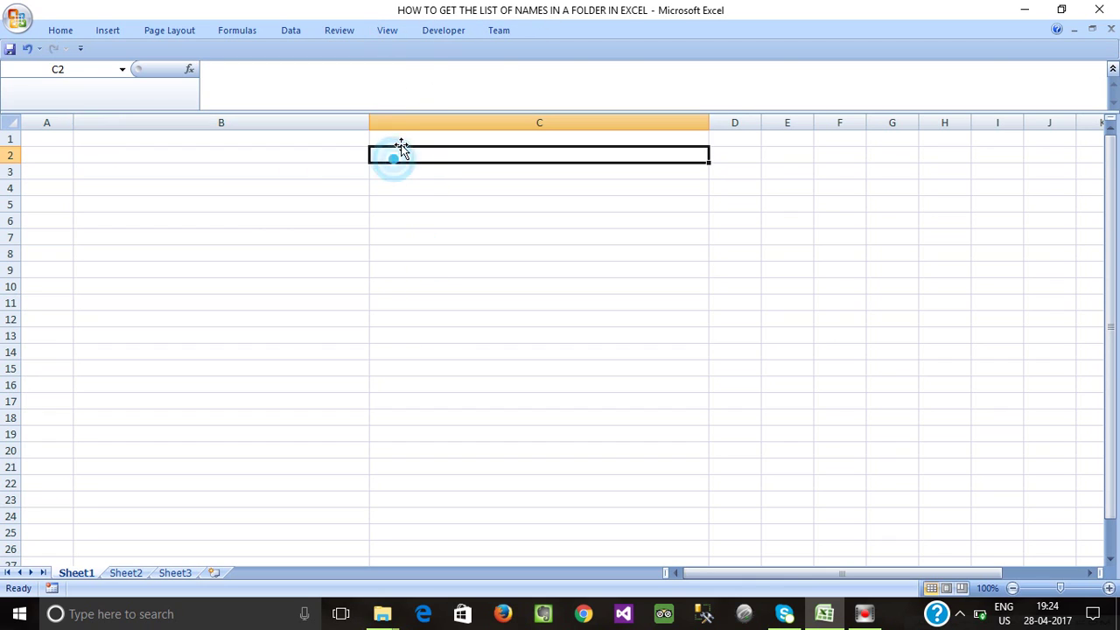
pyautogui.moveTo(400, 140); pyautogui.dragTo(400, 294)
pyautogui.click(283, 290)
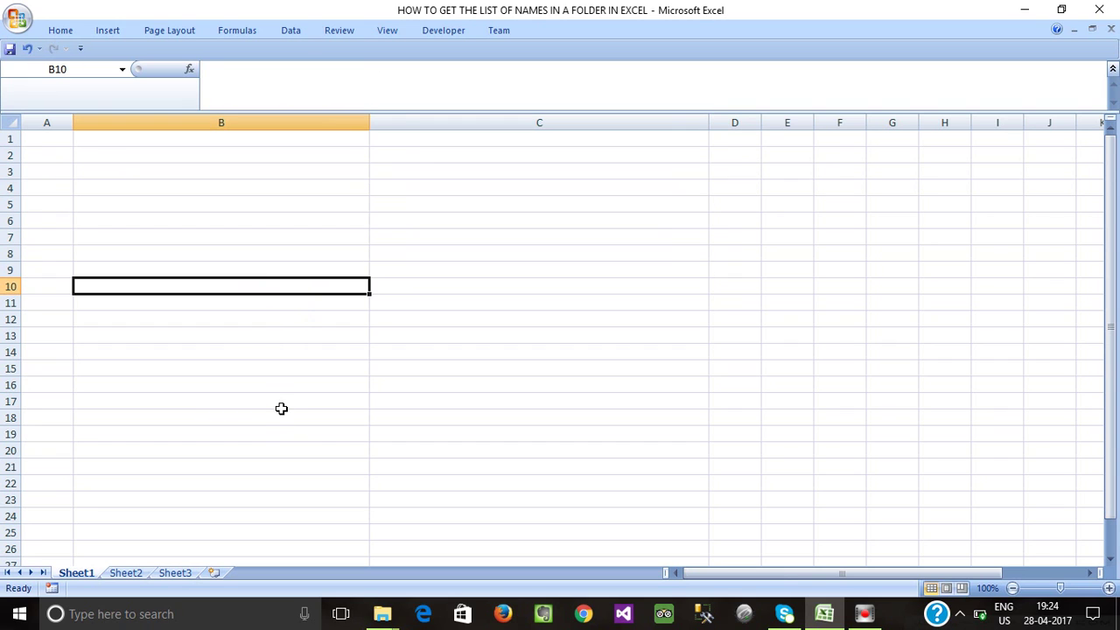
# Copy the path formula from Sheet2 cell B13 and select Sheet1 cell B2 as the destination.
pyautogui.click(125, 574)
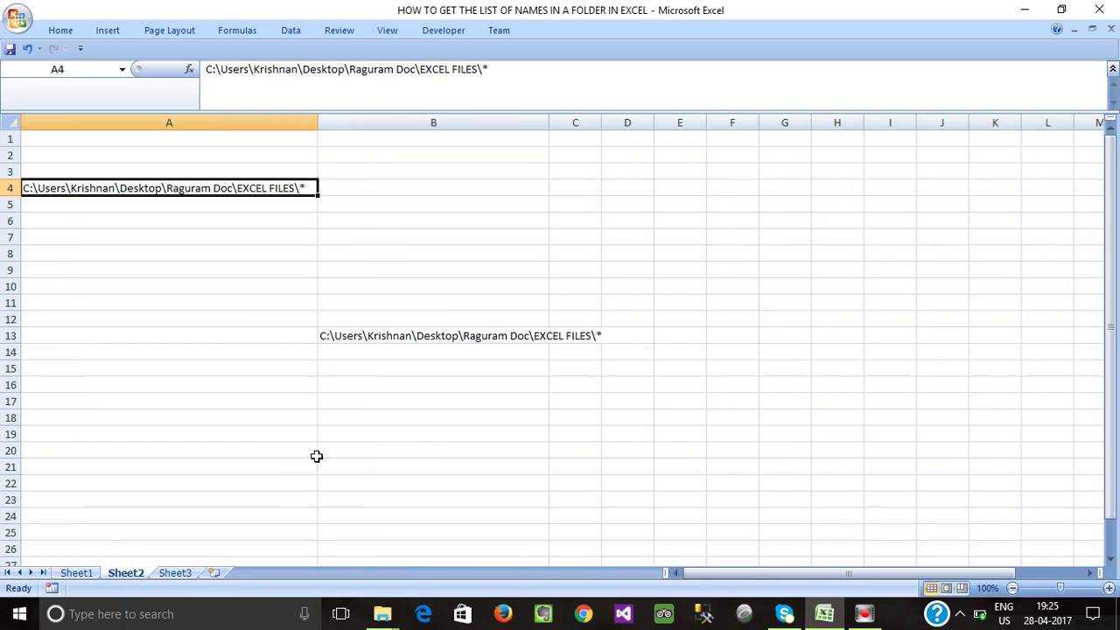
pyautogui.click(331, 433)
pyautogui.click(188, 191)
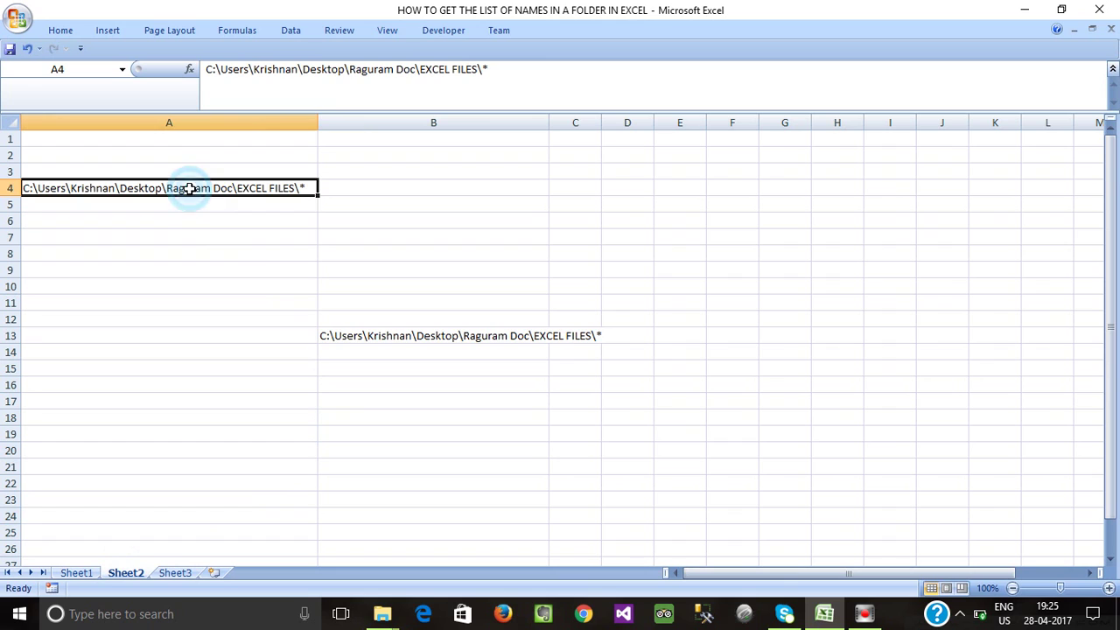
pyautogui.click(325, 333)
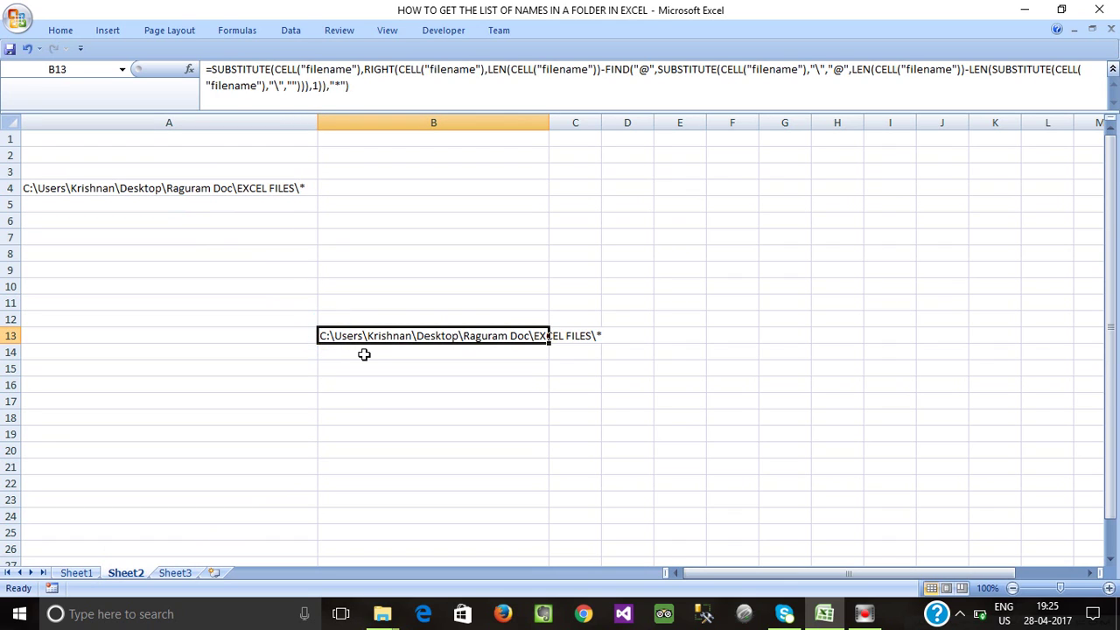
pyautogui.hotkey('ctrl', 'c')
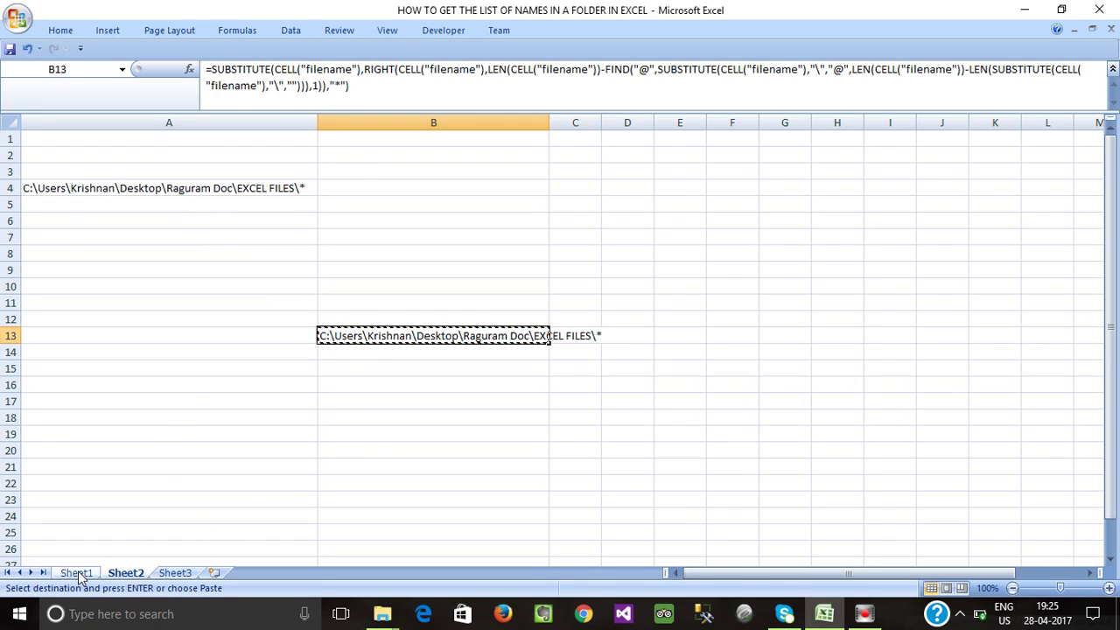
pyautogui.click(78, 573)
pyautogui.click(101, 158)
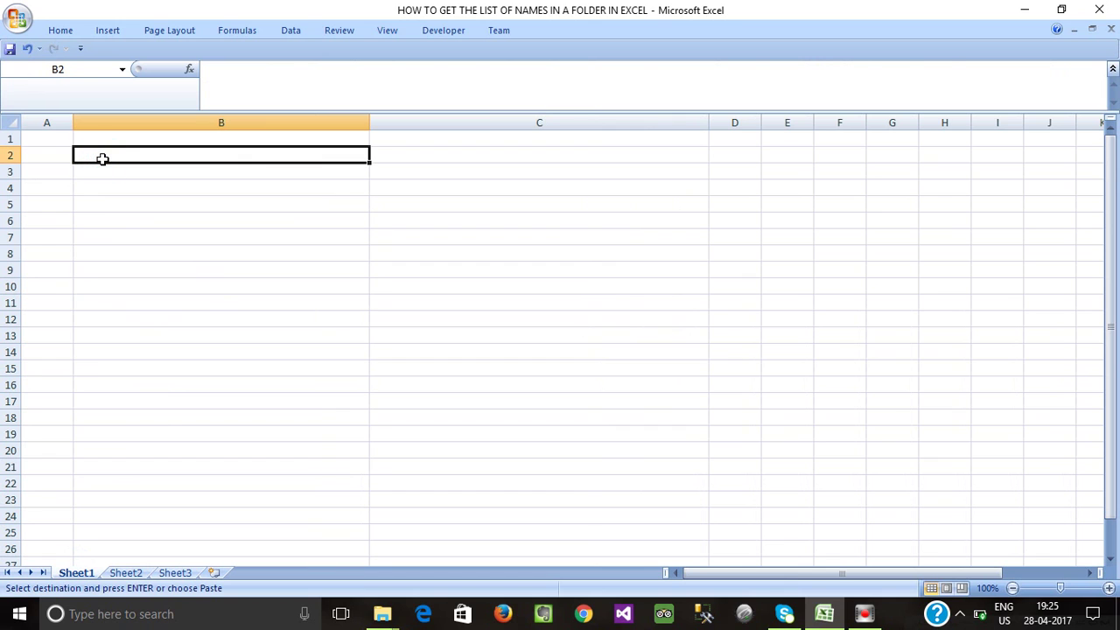
# Paste the path formula into B2 so it shows the EXCEL FILES path ending in \*.
pyautogui.hotkey('ctrl', 'v')
pyautogui.click(179, 204)
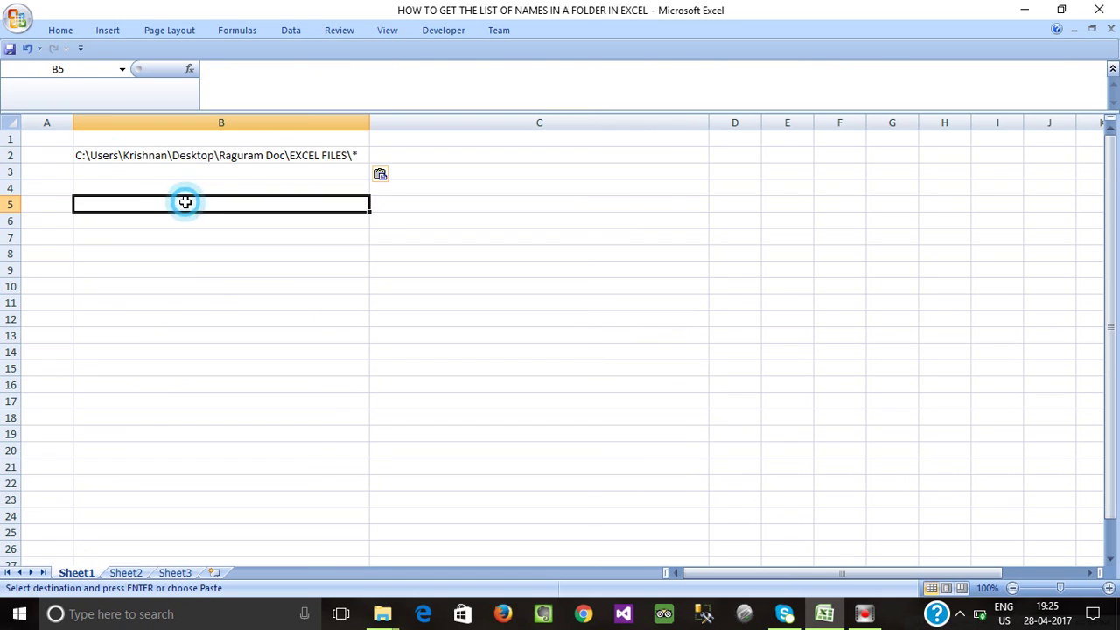
pyautogui.click(261, 155)
pyautogui.click(298, 187)
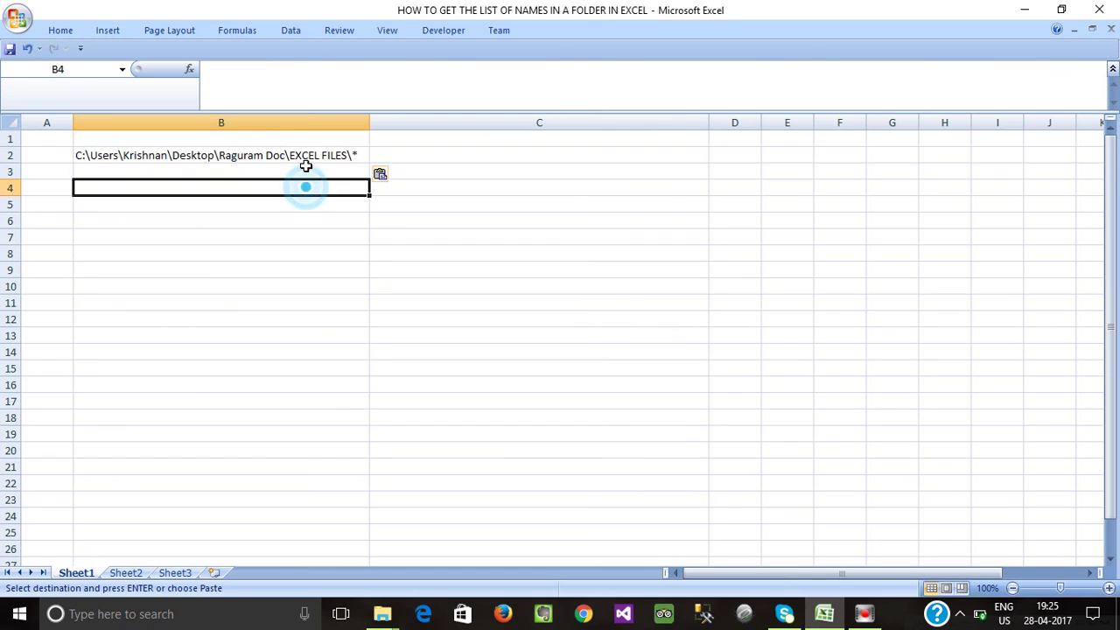
pyautogui.click(307, 157)
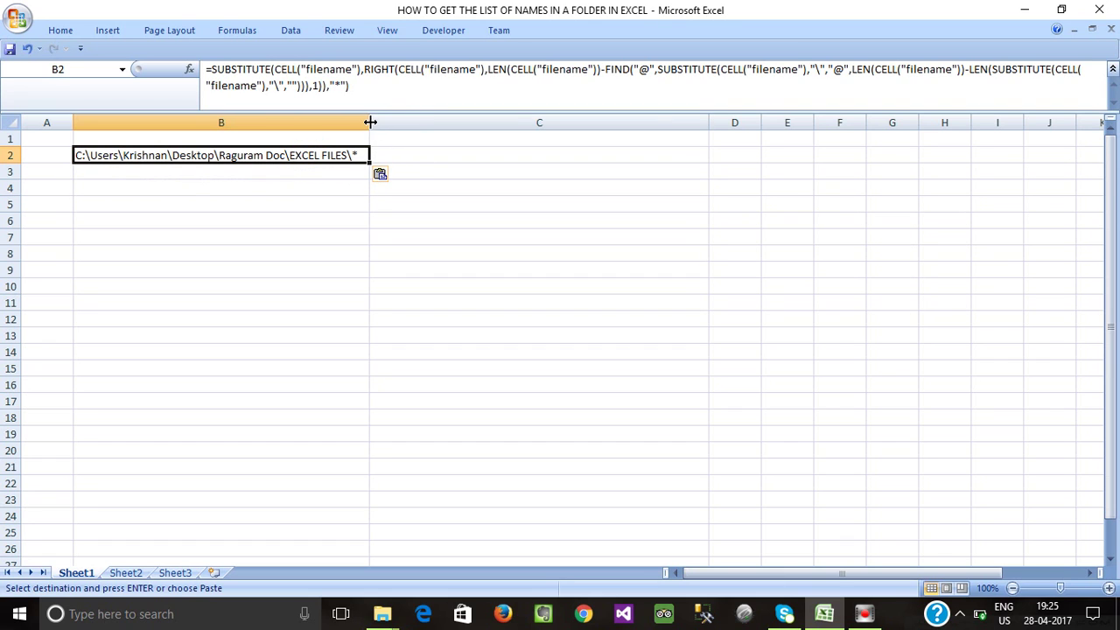
pyautogui.click(308, 186)
pyautogui.click(327, 152)
pyautogui.press('Escape')
# Select cell C2 and open the Formulas commands.
pyautogui.click(352, 191)
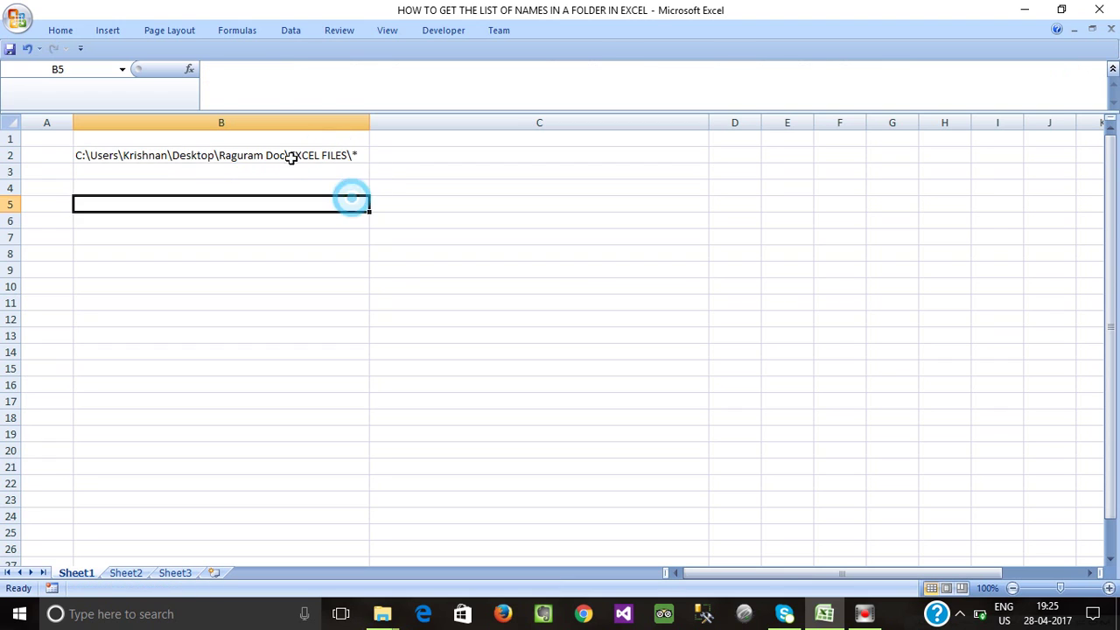
pyautogui.click(290, 156)
pyautogui.click(314, 227)
pyautogui.click(390, 159)
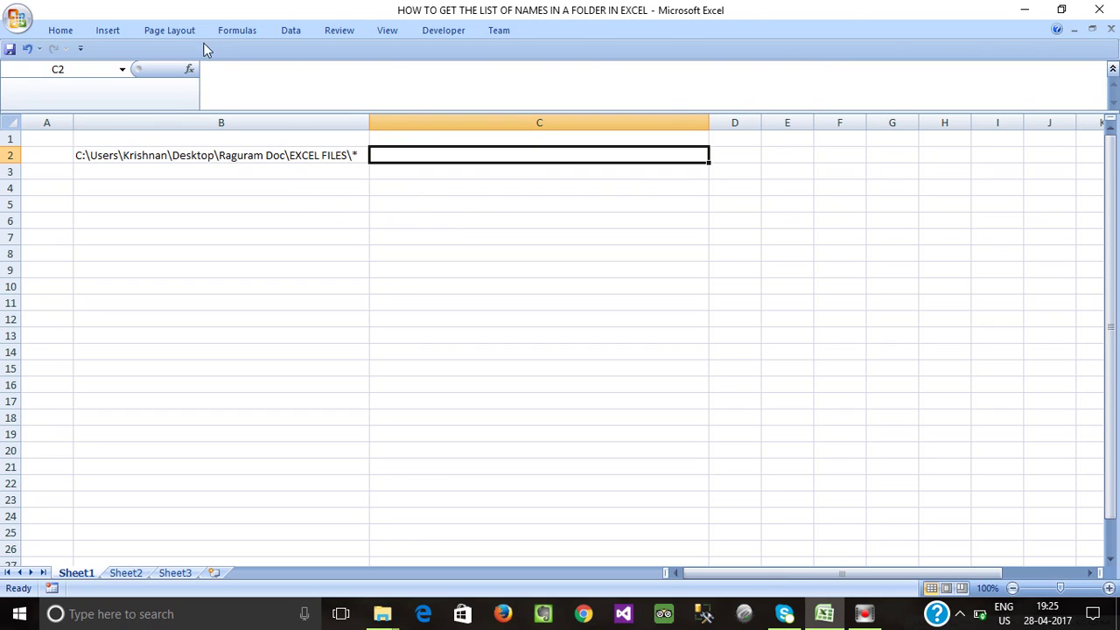
pyautogui.click(235, 30)
# Create the name 'Namelist' with Refers to set to =FILES(Sheet1!$B$2).
pyautogui.click(491, 50)
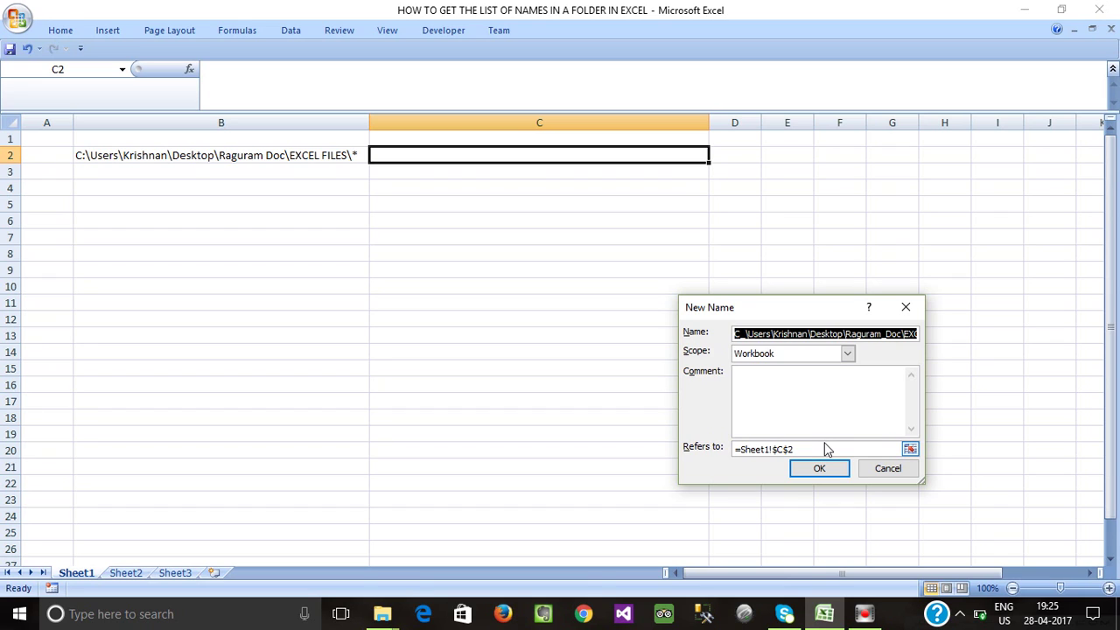
pyautogui.write('NA')
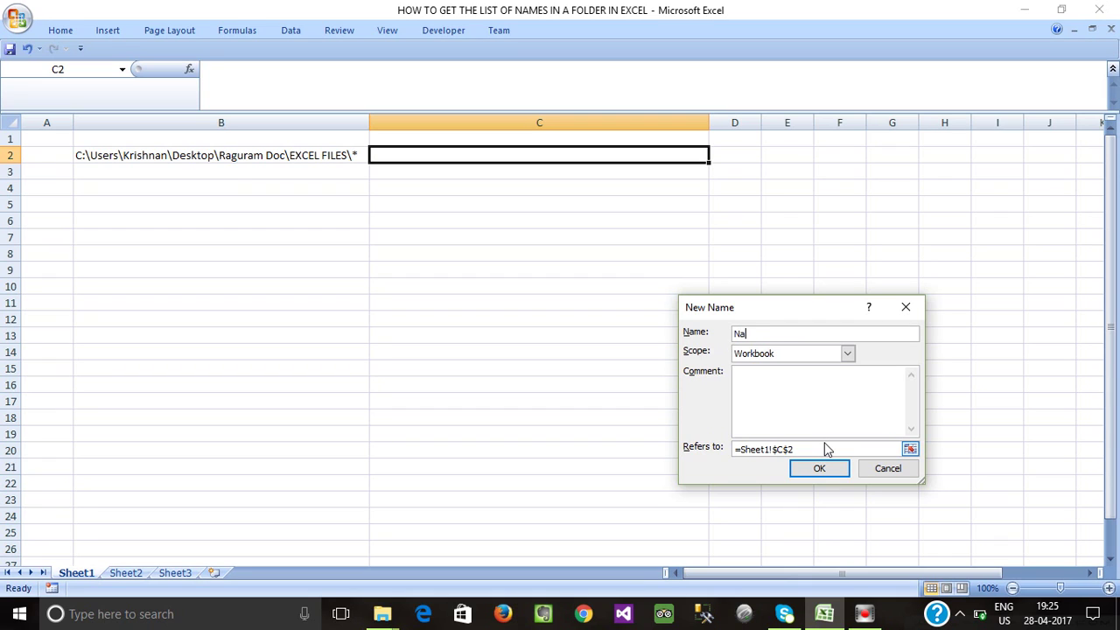
pyautogui.write('melist')
pyautogui.moveTo(742, 449); pyautogui.dragTo(801, 449)
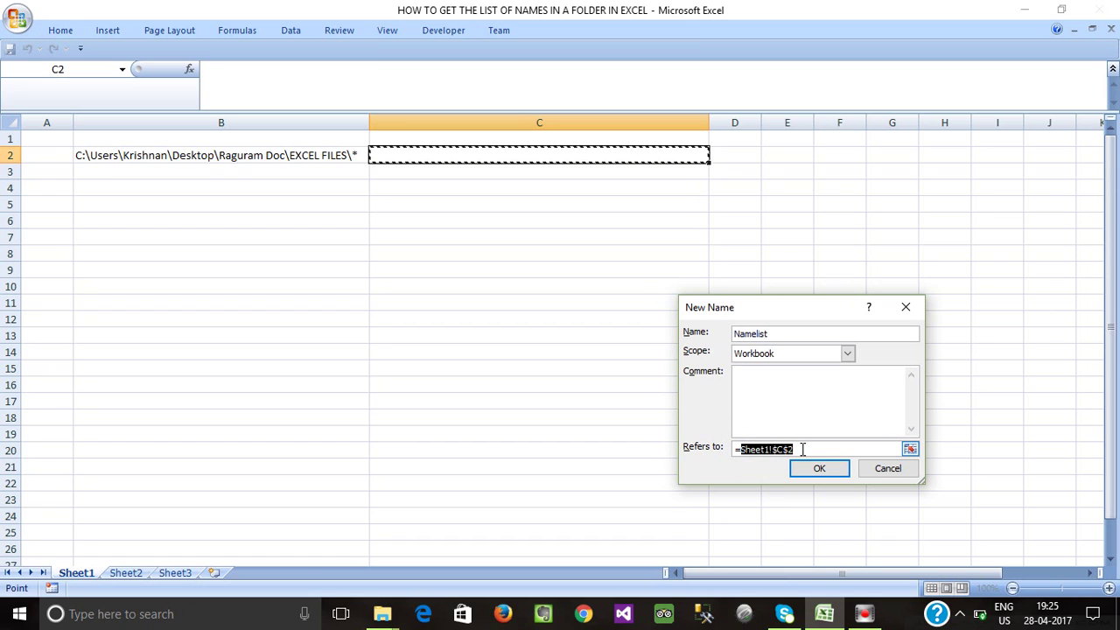
pyautogui.write('FILES(')
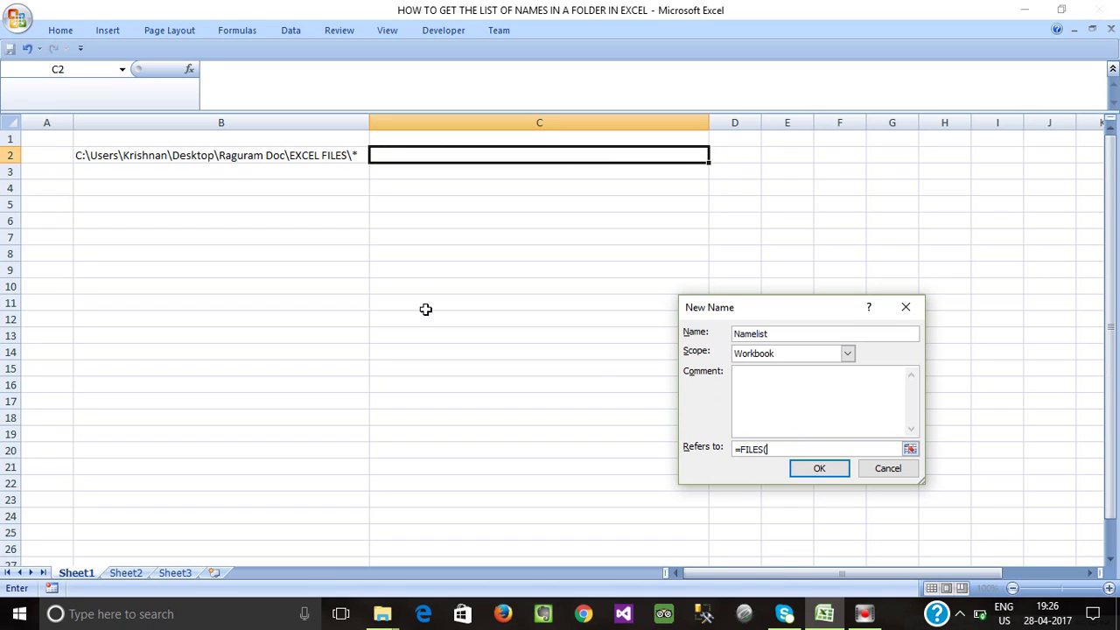
pyautogui.click(221, 155)
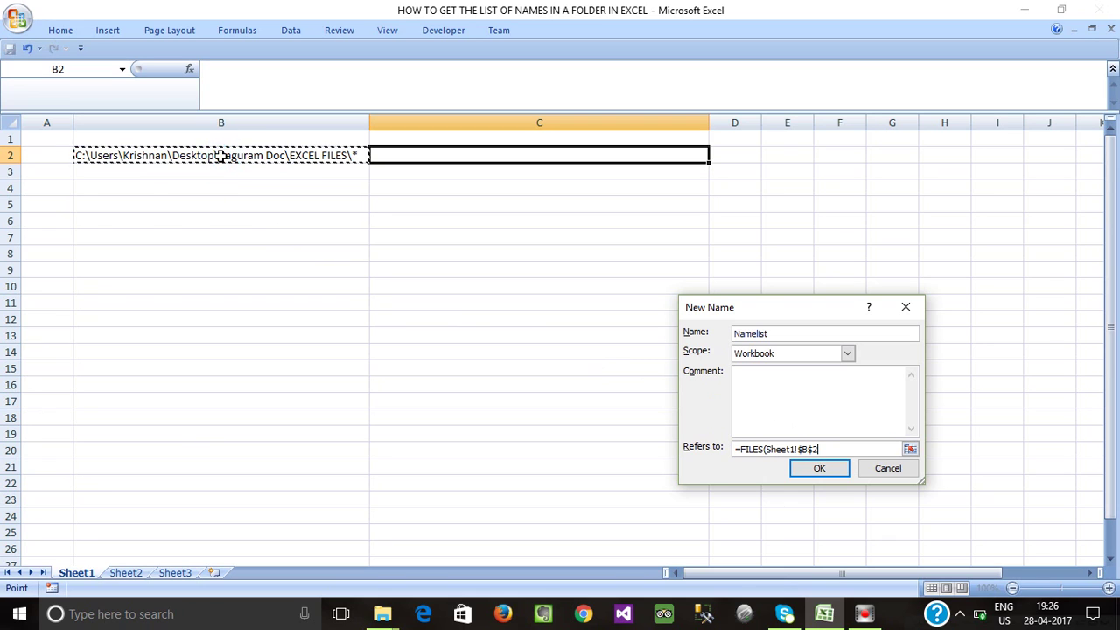
pyautogui.write(')')
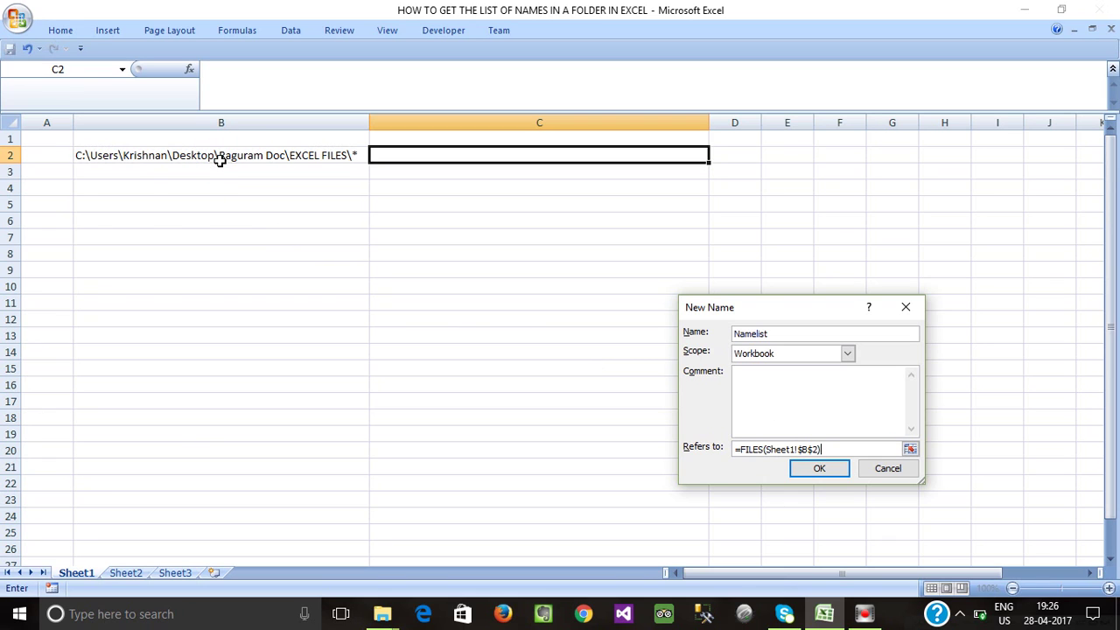
pyautogui.click(819, 469)
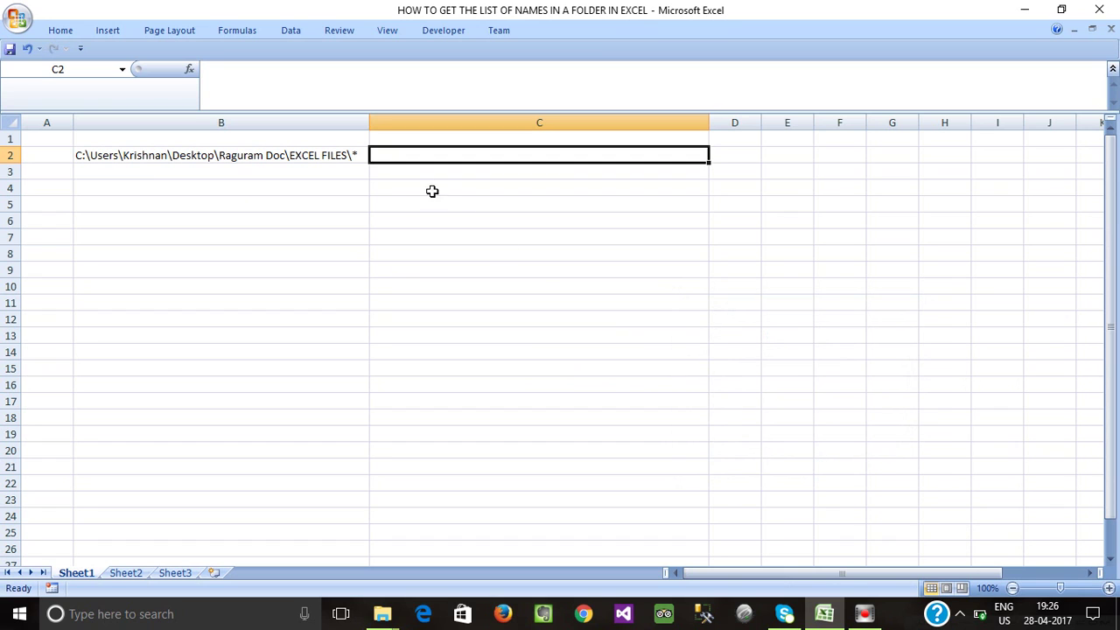
pyautogui.click(246, 33)
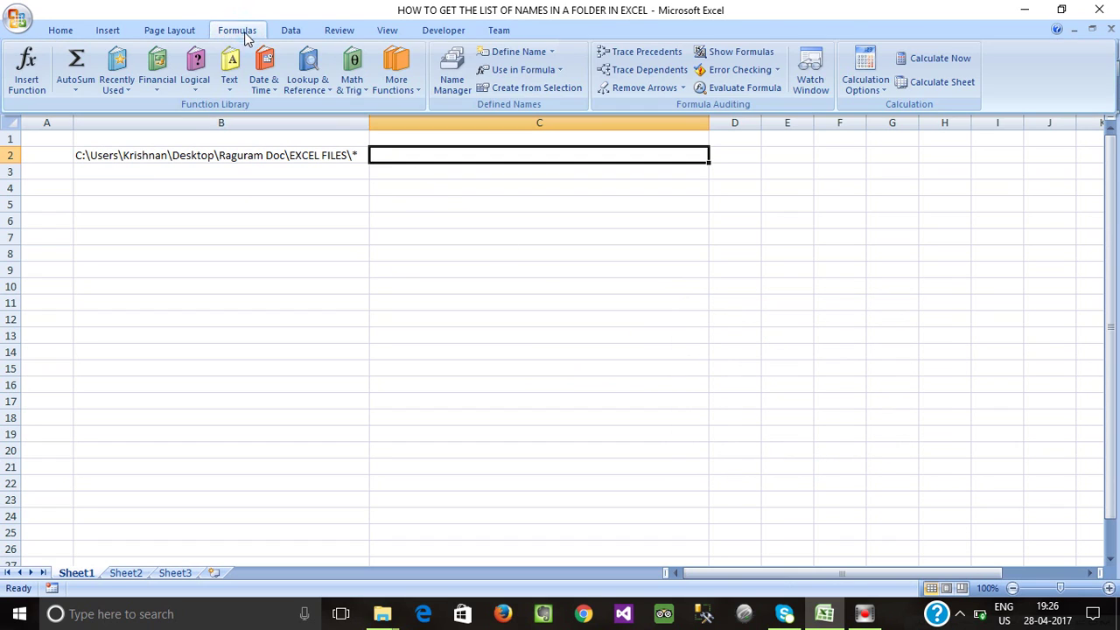
pyautogui.click(454, 83)
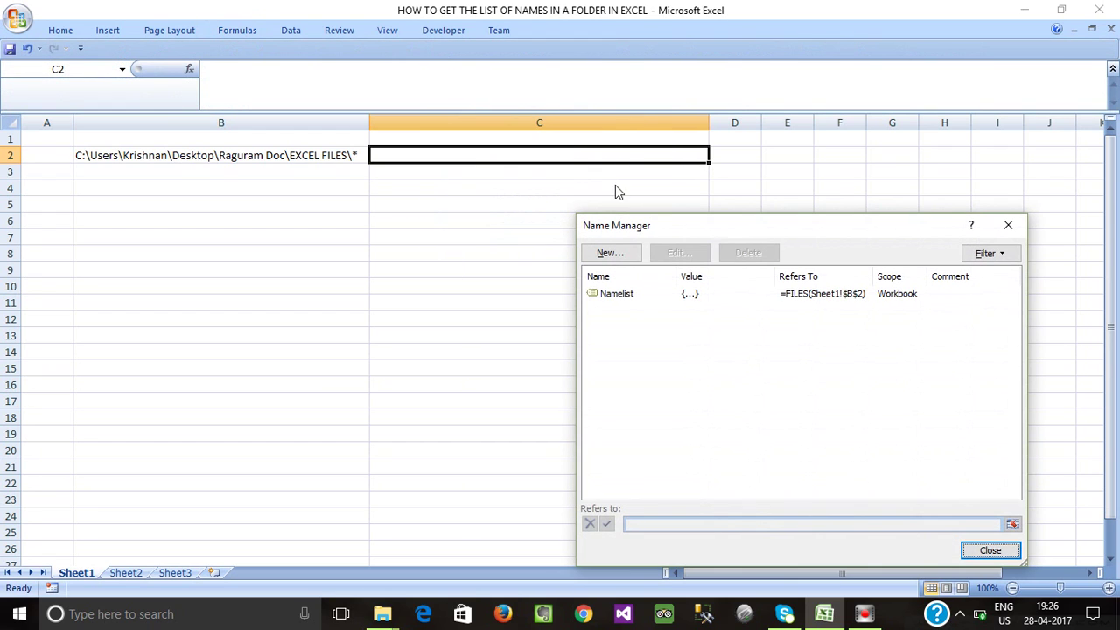
pyautogui.doubleClick(617, 295)
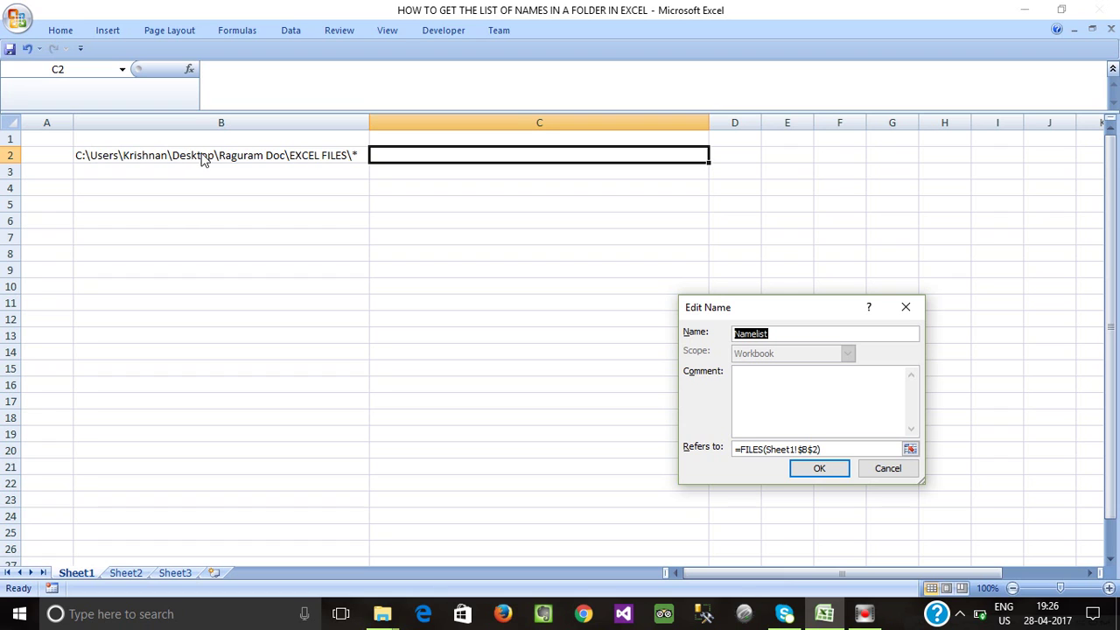
pyautogui.click(831, 471)
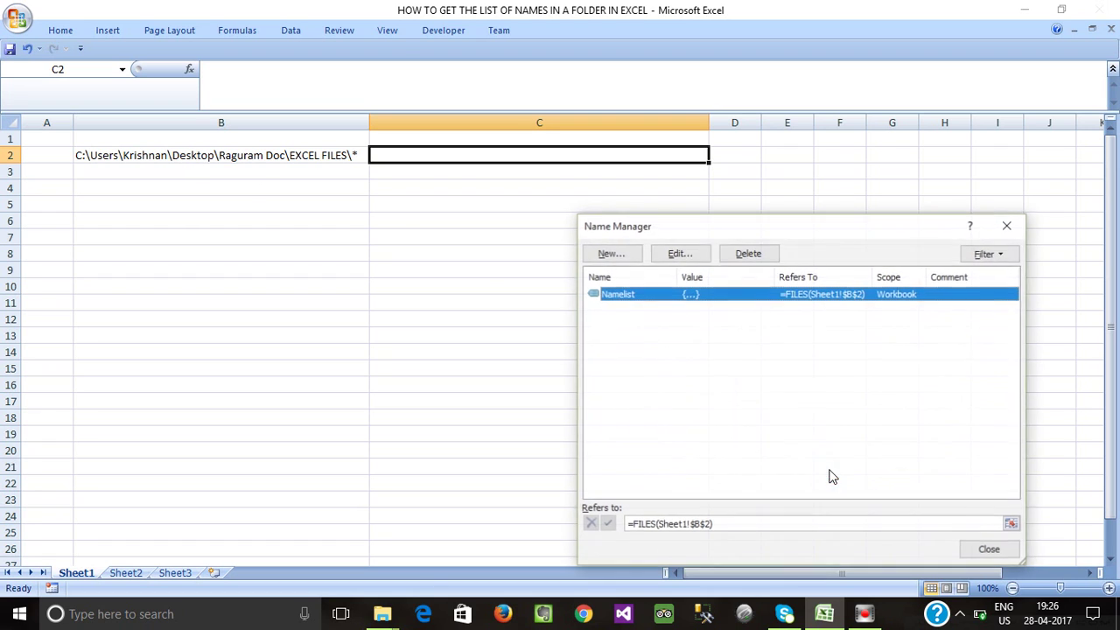
pyautogui.click(988, 549)
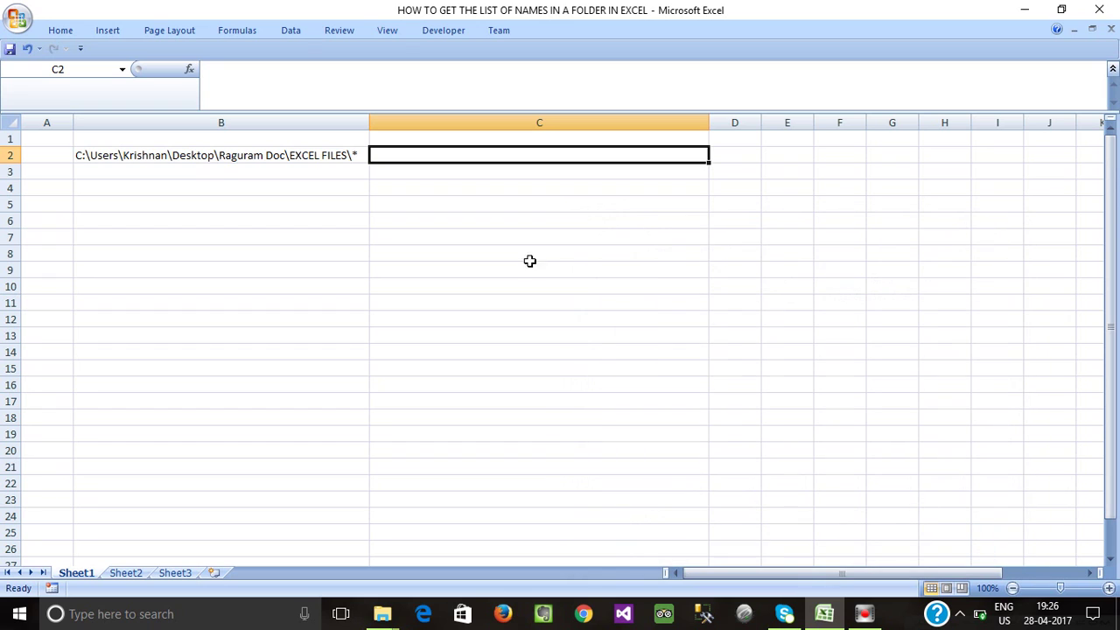
pyautogui.click(486, 247)
# Enter =INDEX(Namelist,1) in C2 to show 'ADDITION, SUBTRACTION, MUTIPLICATION & DIVISION.xlsx'.
pyautogui.click(433, 157)
pyautogui.write('=')
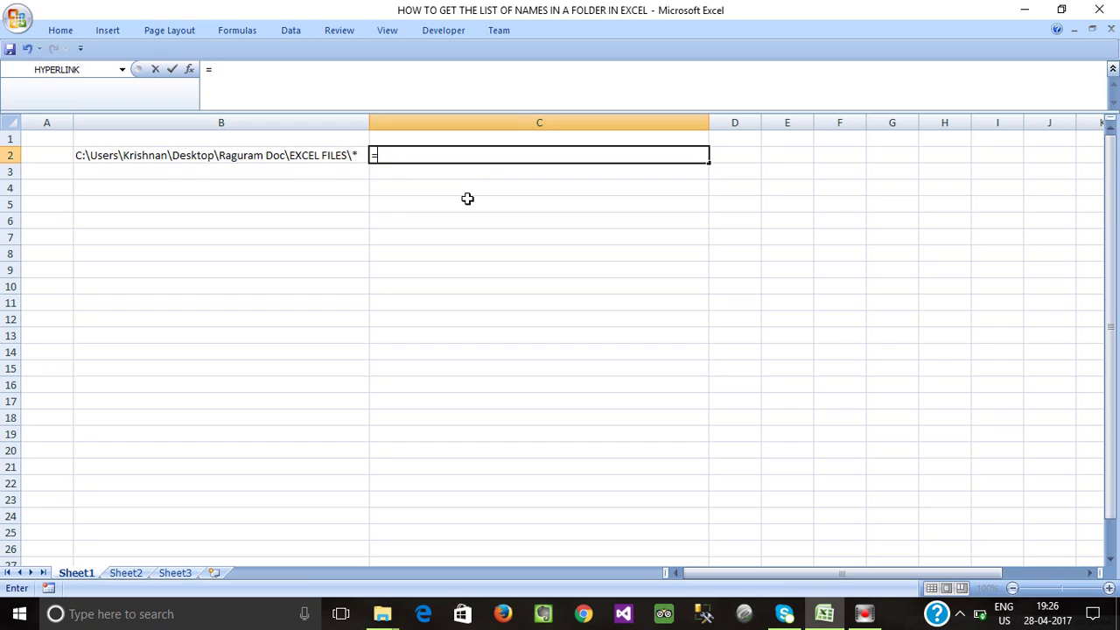
pyautogui.write('inde')
pyautogui.press('Tab')
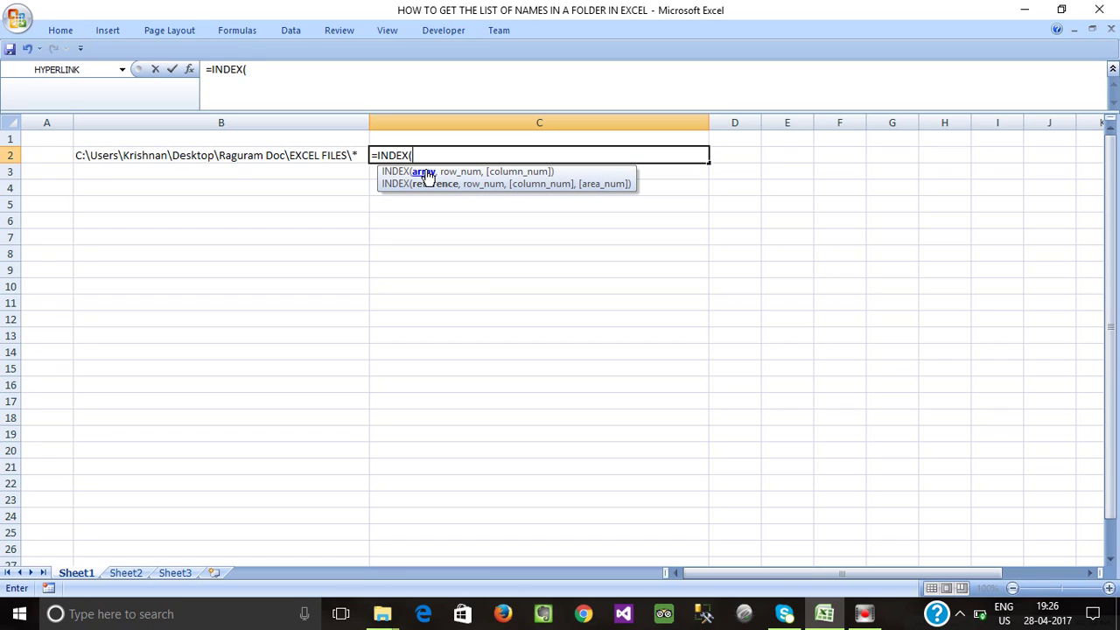
pyautogui.write('f')
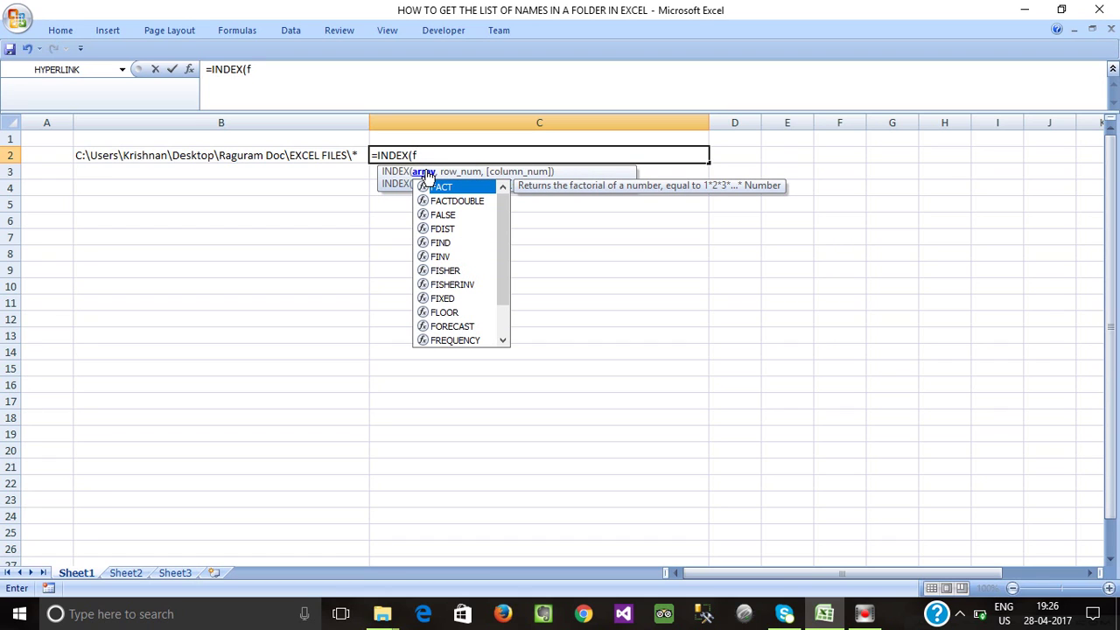
pyautogui.write('i')
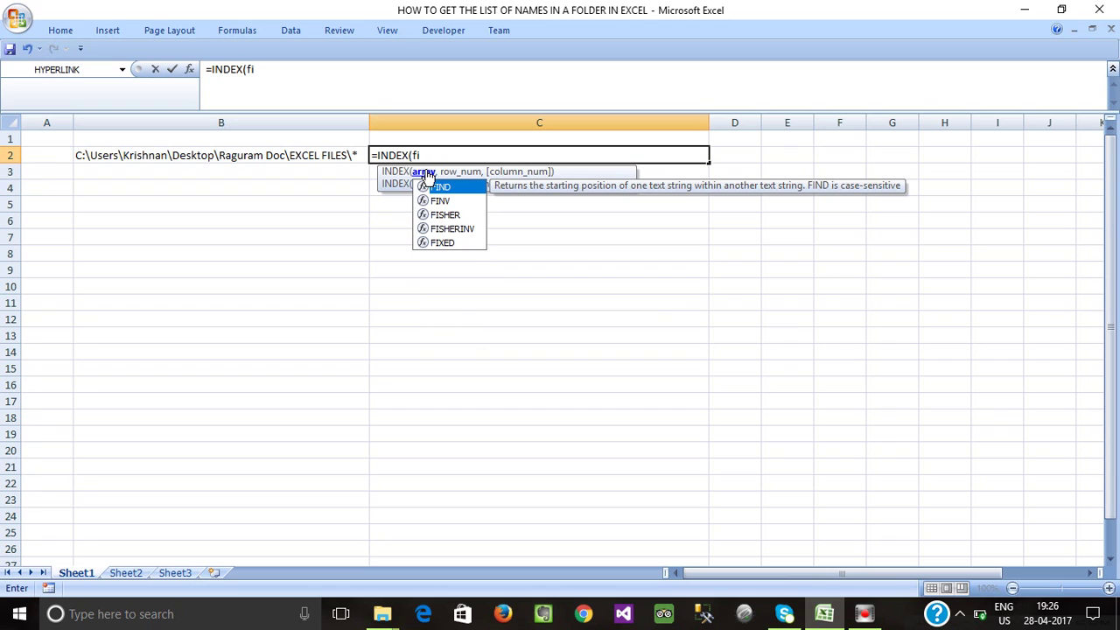
pyautogui.press('BackSpace')
pyautogui.press('BackSpace')
pyautogui.write('na')
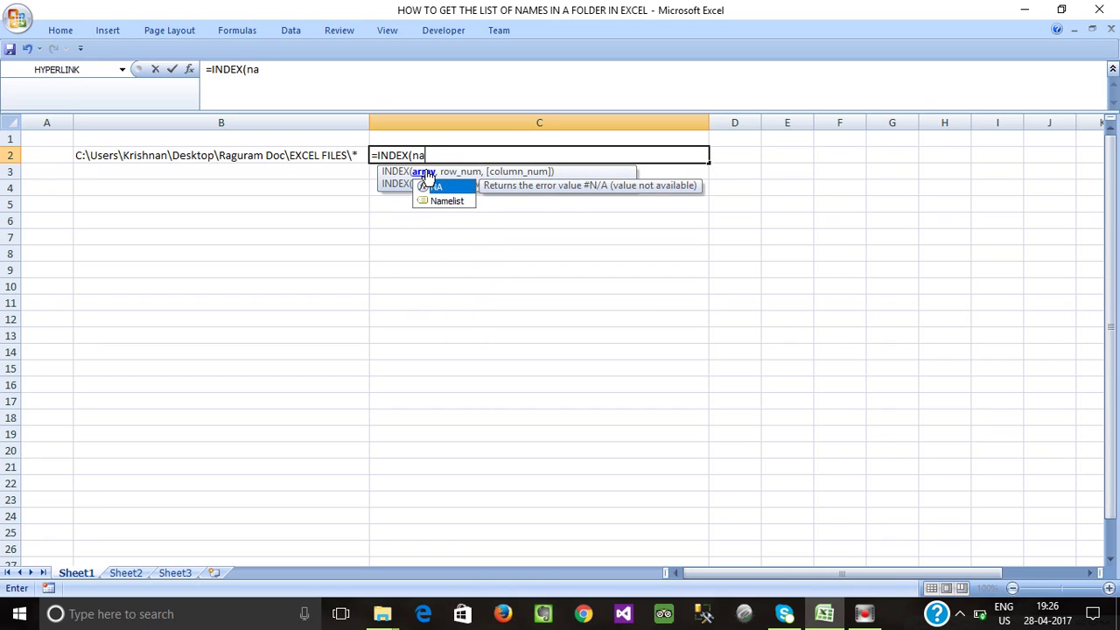
pyautogui.write('m')
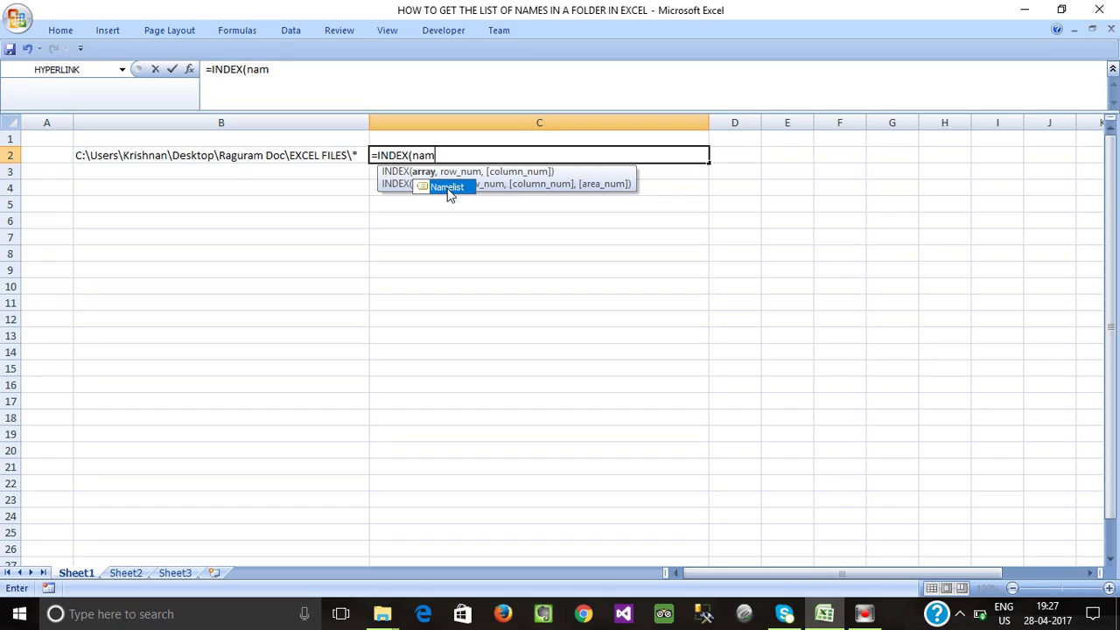
pyautogui.doubleClick(448, 187)
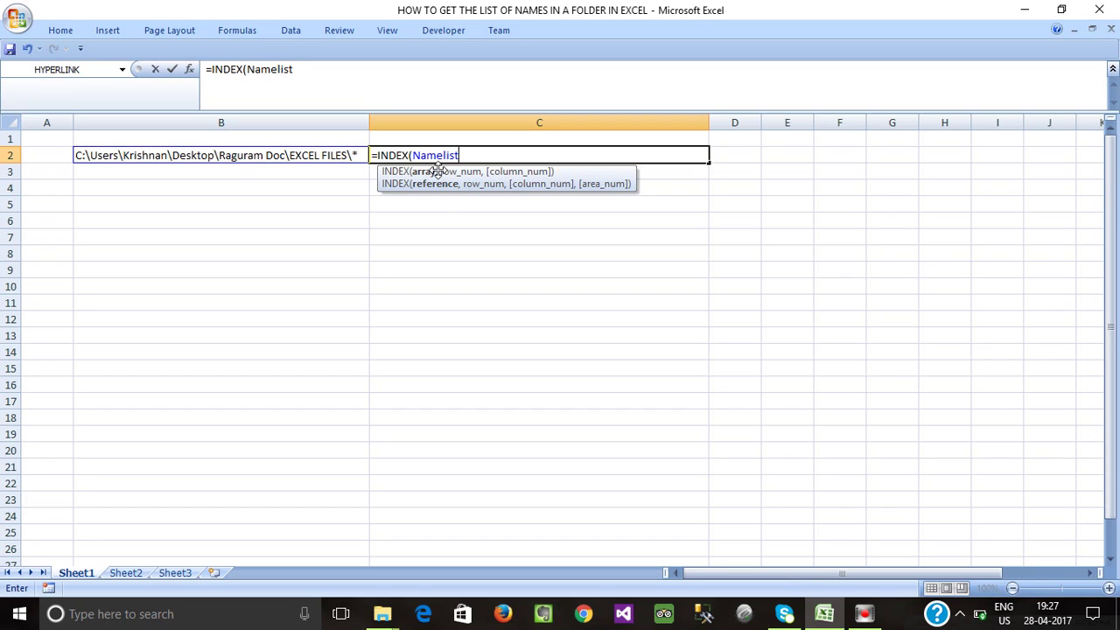
pyautogui.write(',')
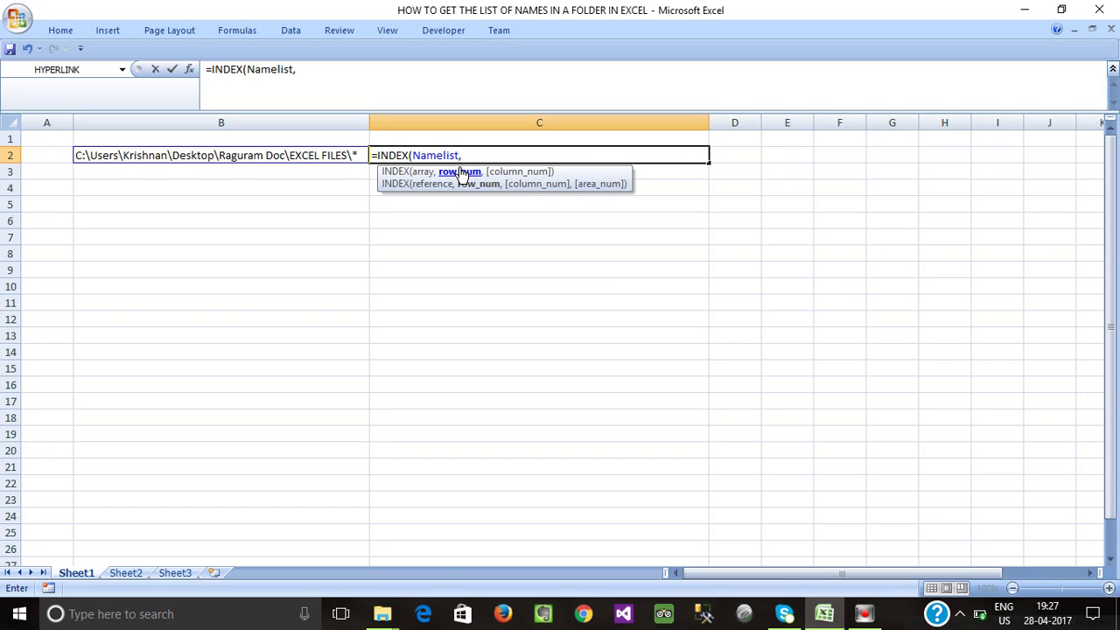
pyautogui.write('1')
pyautogui.press('Return')
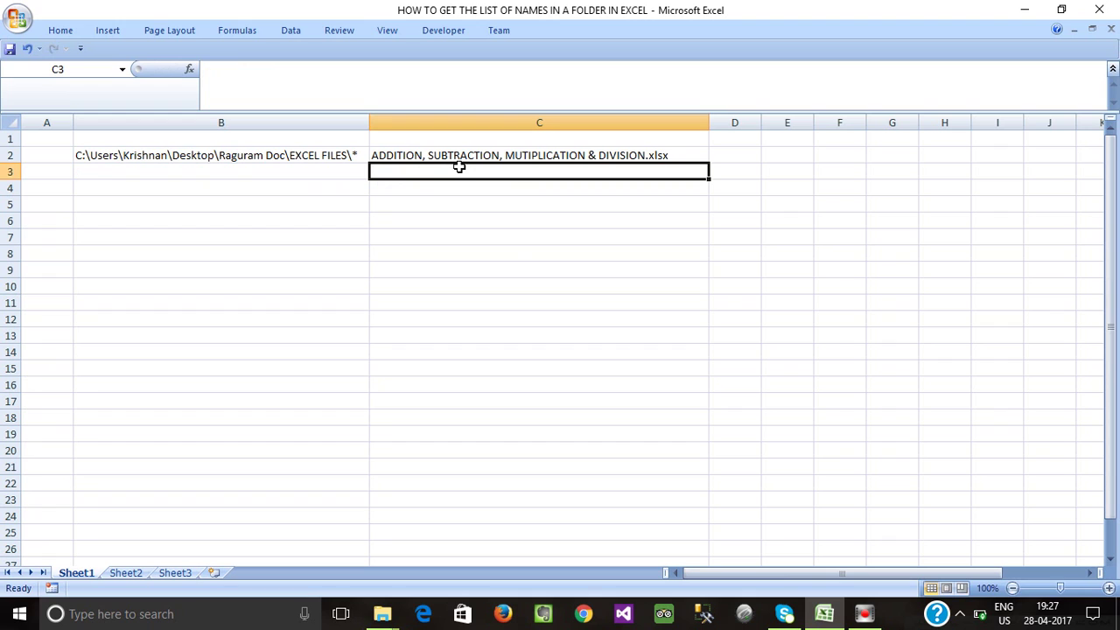
pyautogui.click(505, 238)
pyautogui.click(477, 157)
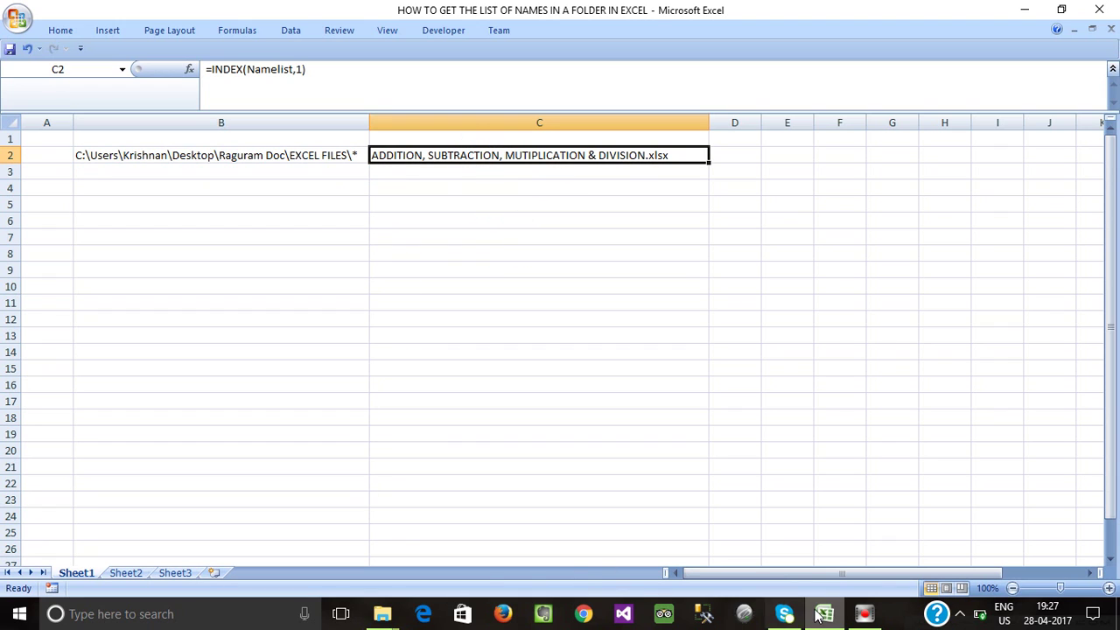
pyautogui.moveTo(817, 615)
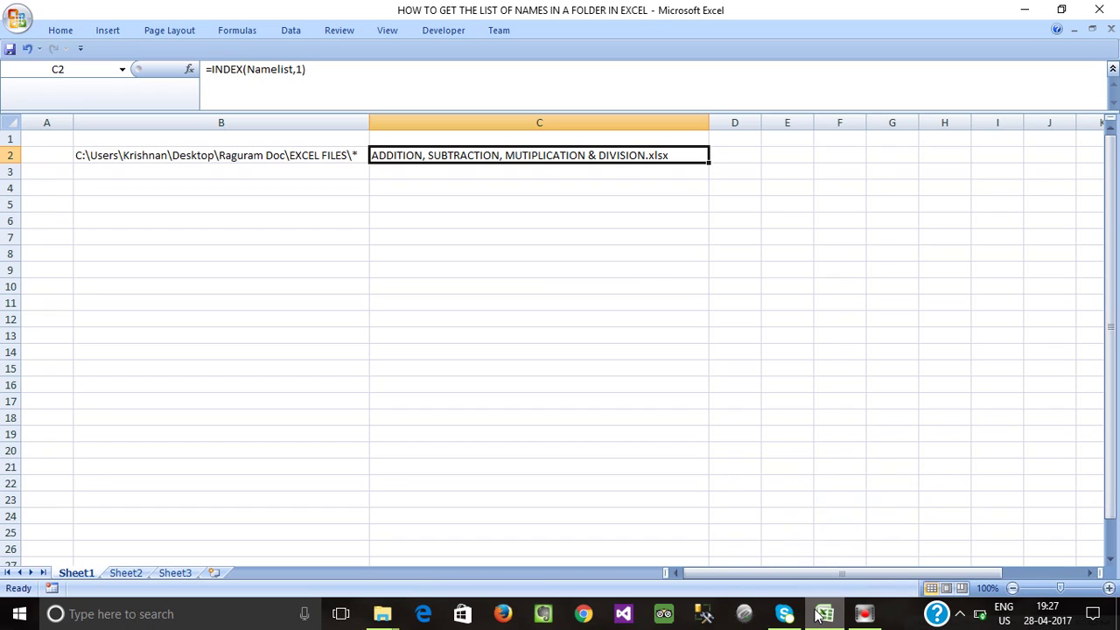
pyautogui.hotkey('alt', 'Tab')
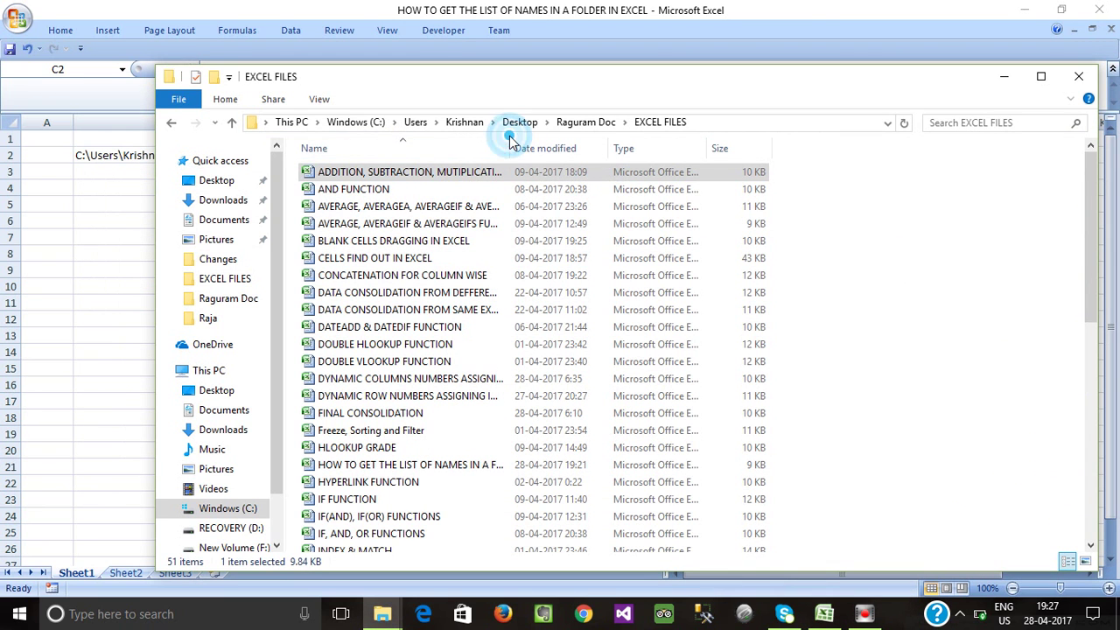
pyautogui.click(486, 188)
pyautogui.hotkey('ctrl', '+')
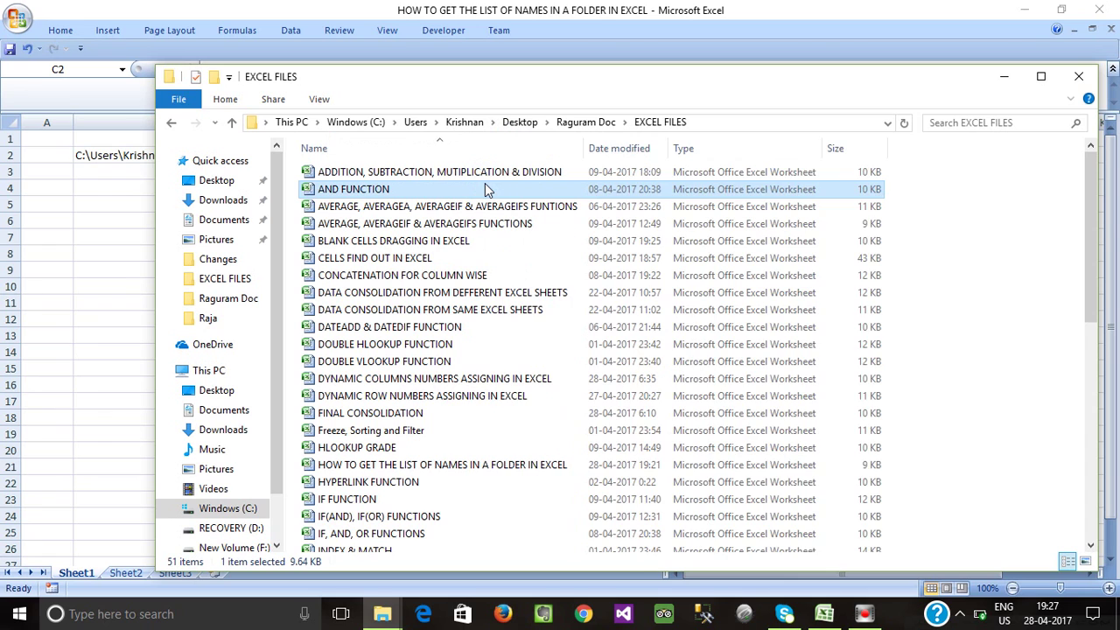
pyautogui.click(490, 174)
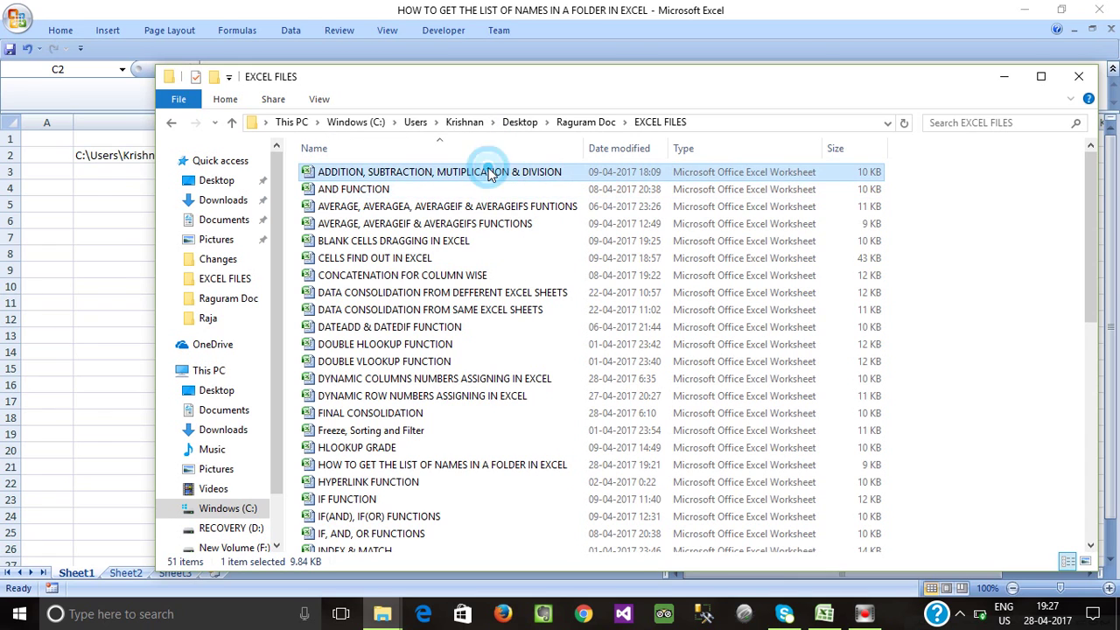
pyautogui.click(122, 189)
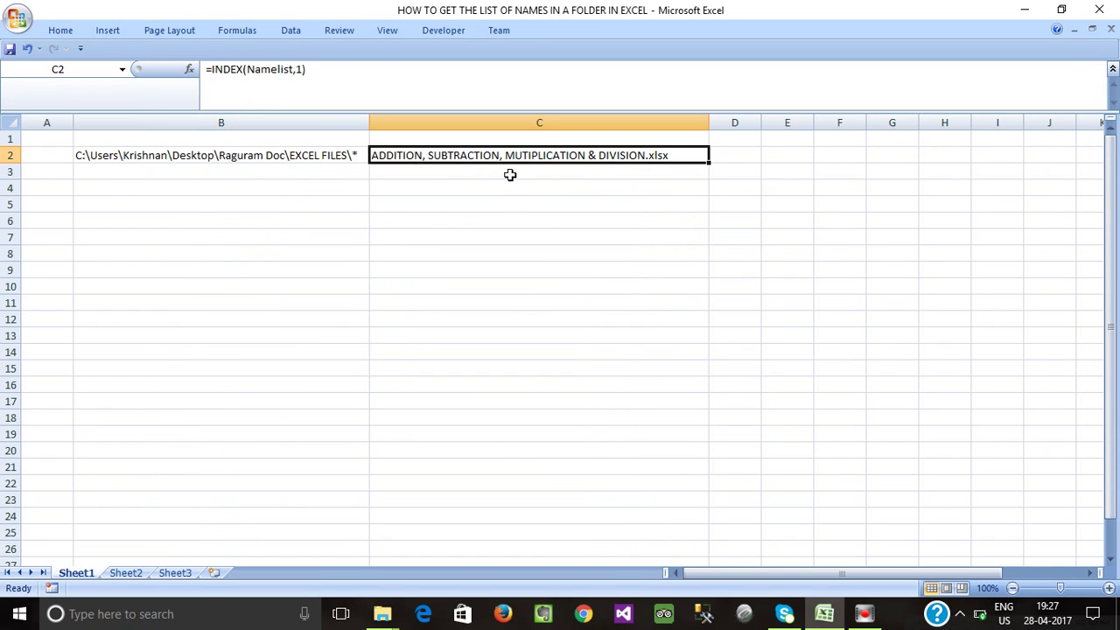
pyautogui.click(530, 198)
pyautogui.click(530, 156)
pyautogui.click(630, 197)
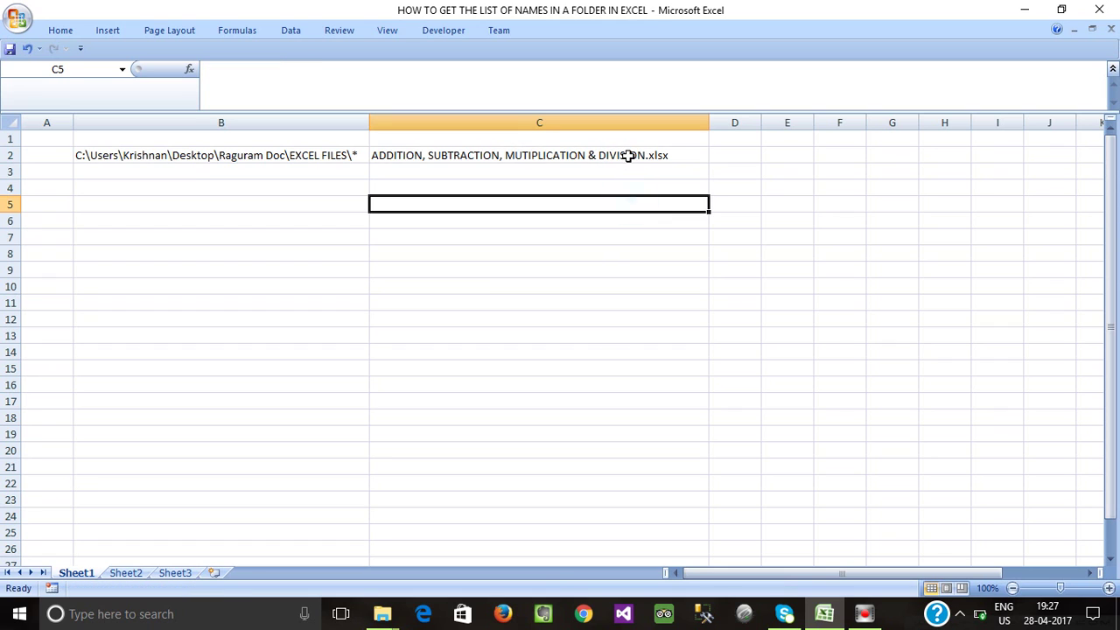
pyautogui.moveTo(630, 155); pyautogui.dragTo(636, 213)
pyautogui.hotkey('ctrl', 'd')
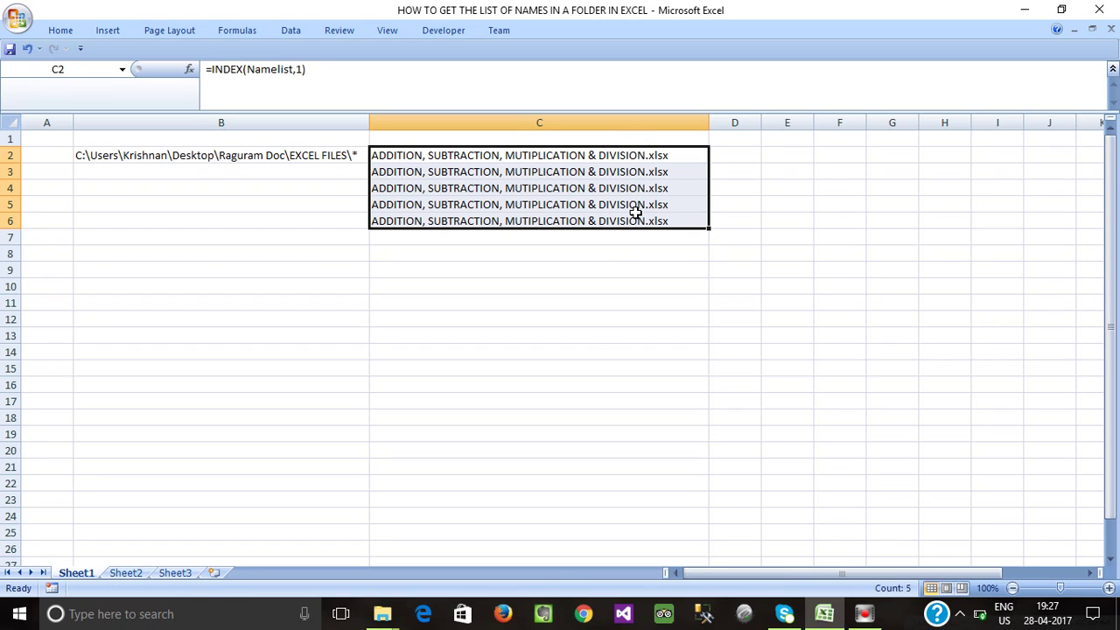
pyautogui.click(596, 255)
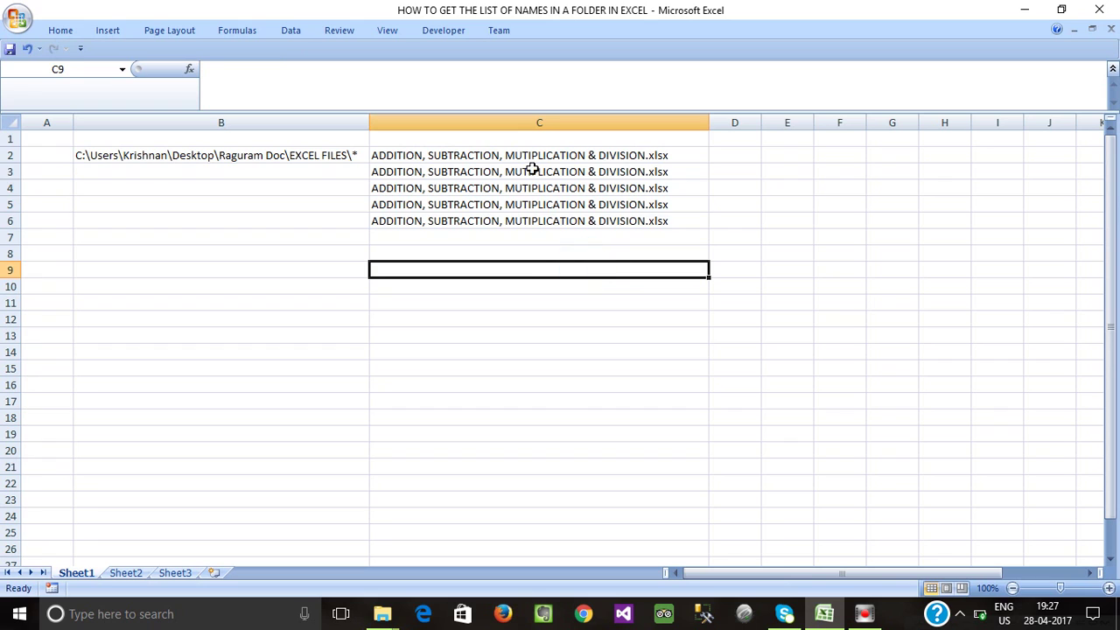
pyautogui.moveTo(531, 169); pyautogui.dragTo(551, 220)
pyautogui.press('Delete')
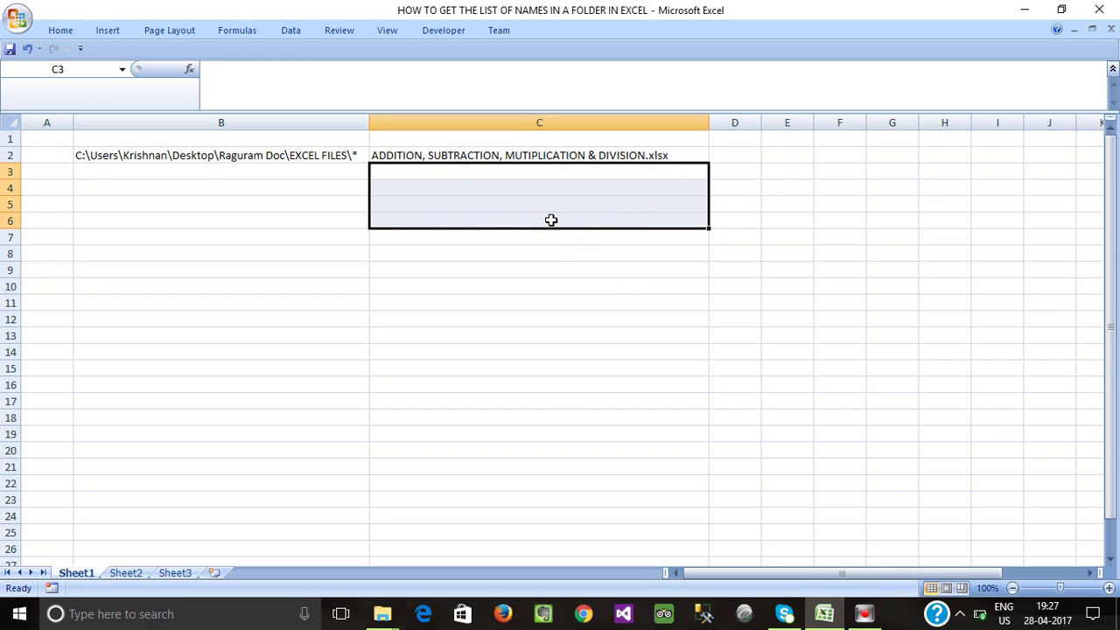
# Replace the fixed 1 in C2's INDEX formula with the ROWS function.
pyautogui.doubleClick(515, 154)
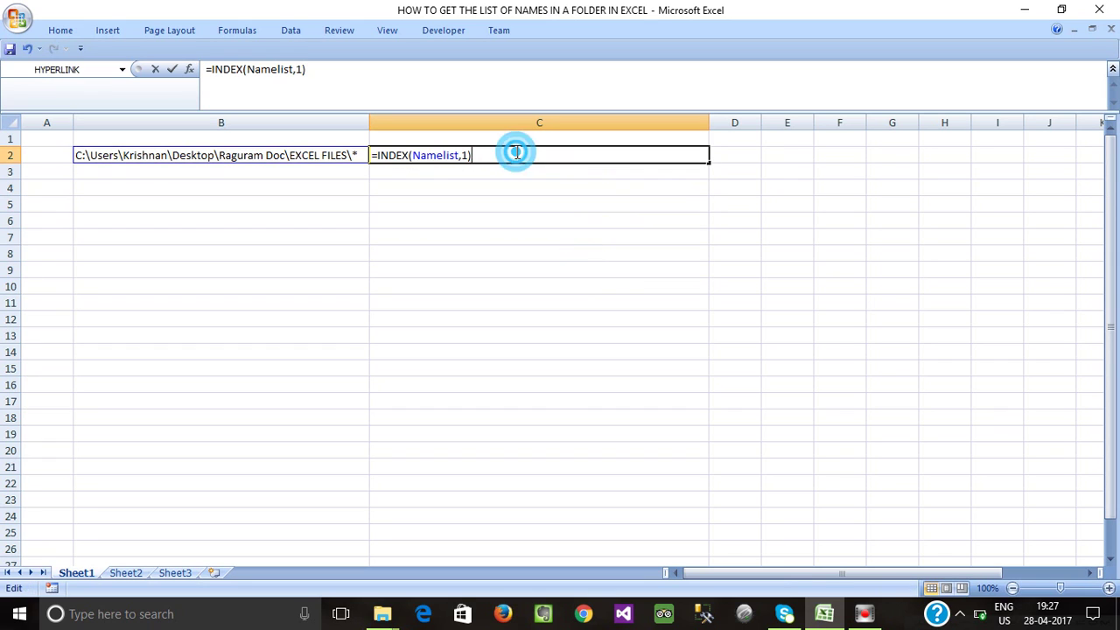
pyautogui.click(468, 155)
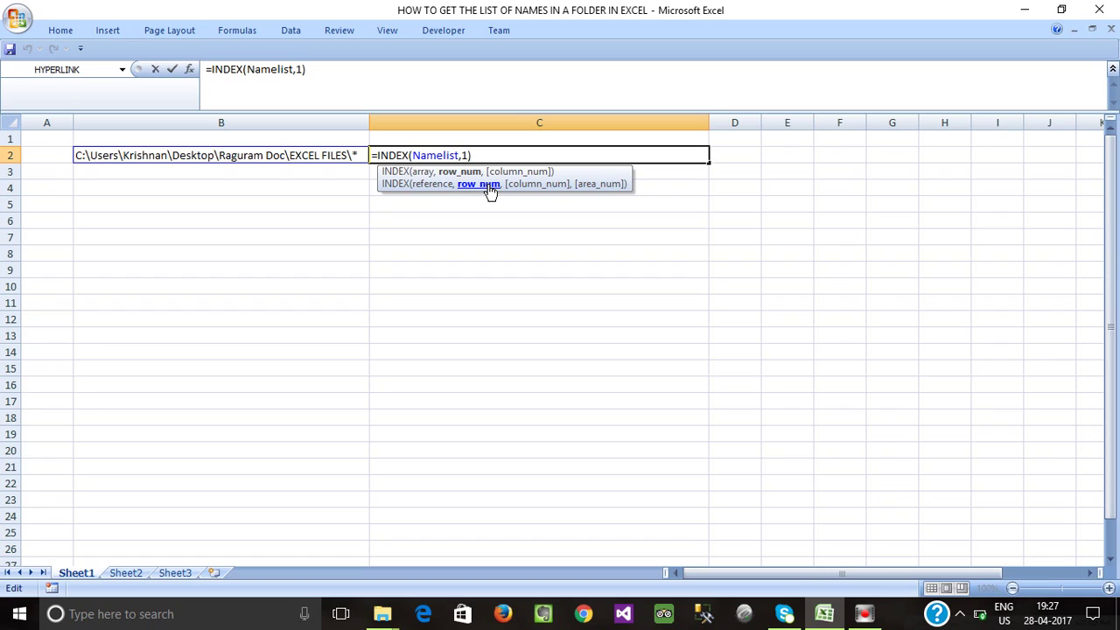
pyautogui.press('BackSpace')
pyautogui.write('ro')
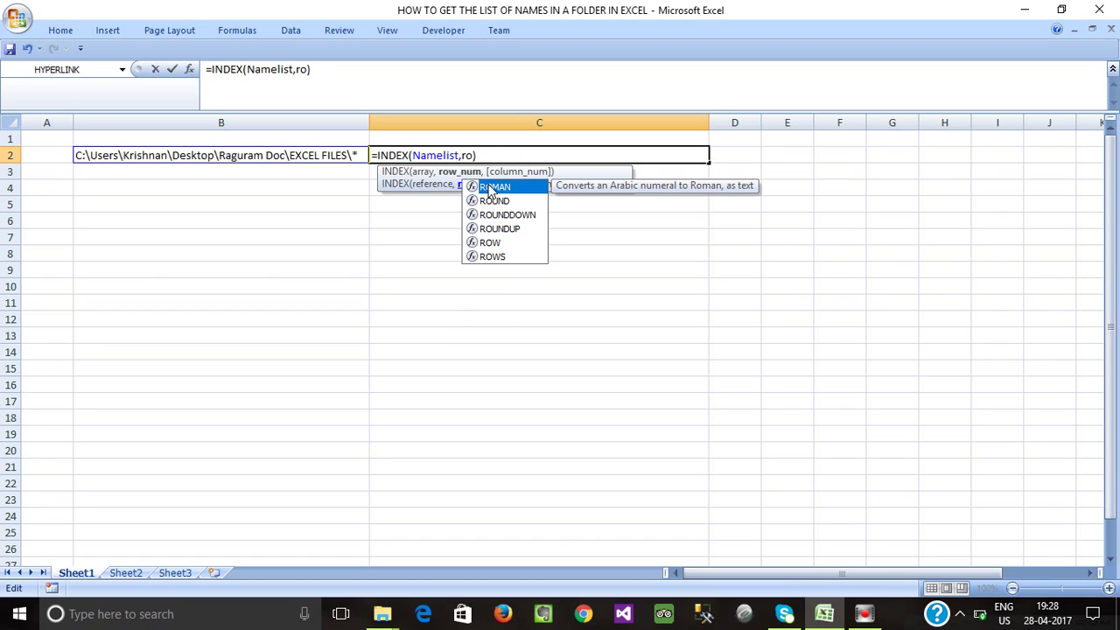
pyautogui.write('w')
pyautogui.press('Down')
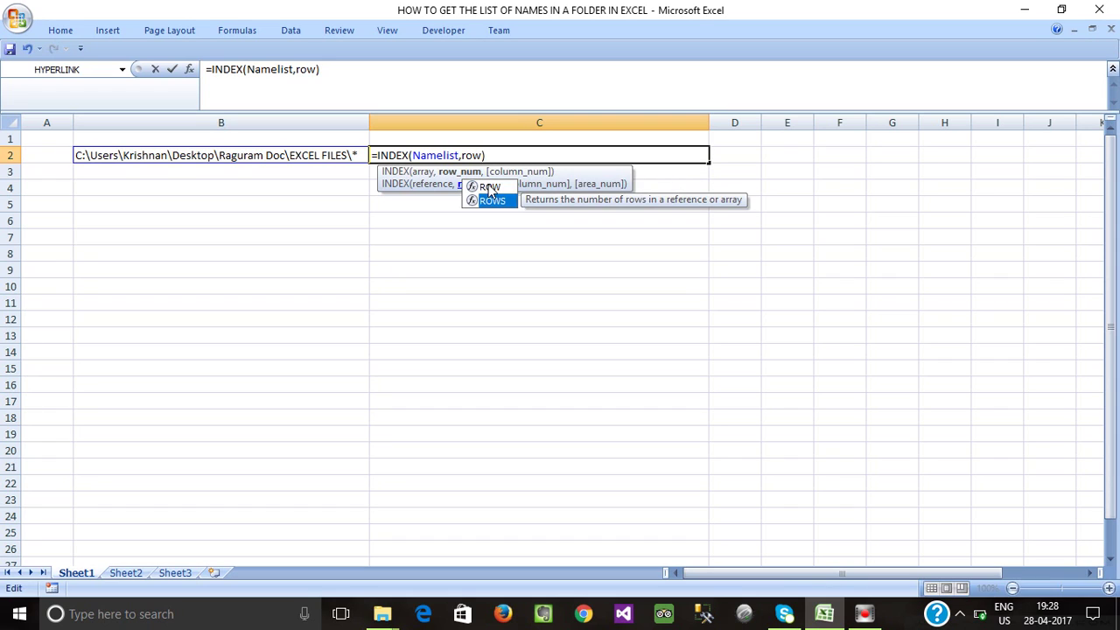
pyautogui.press('Tab')
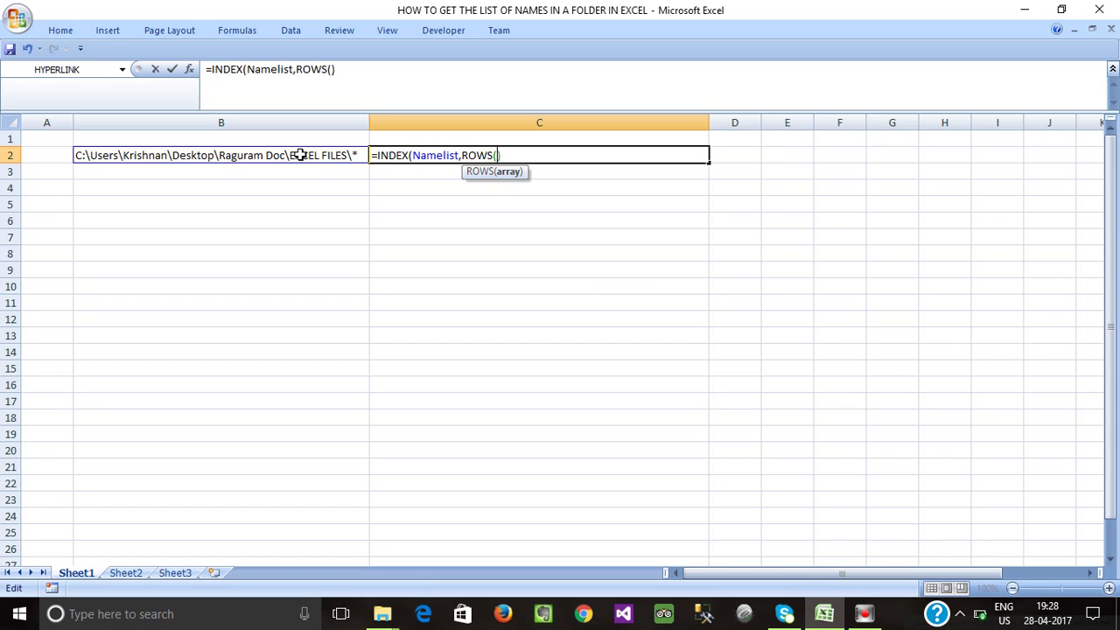
# Give ROWS the range $B$2:B2, anchoring the first B2, and confirm the formula.
pyautogui.click(299, 155)
pyautogui.press('F8')
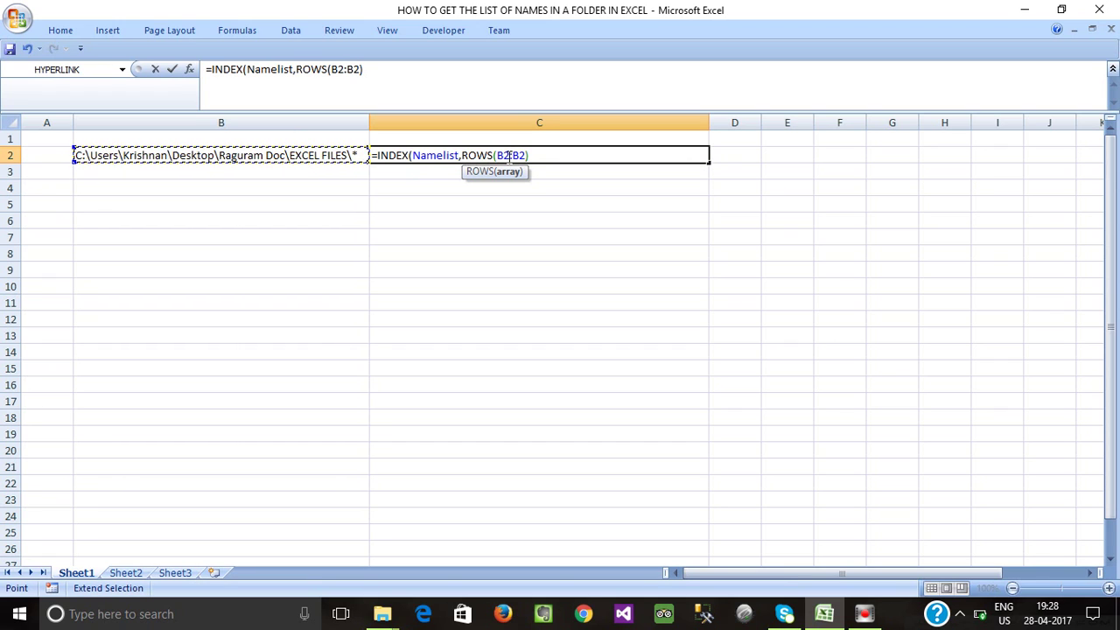
pyautogui.moveTo(525, 155); pyautogui.dragTo(505, 155)
pyautogui.press('F8')
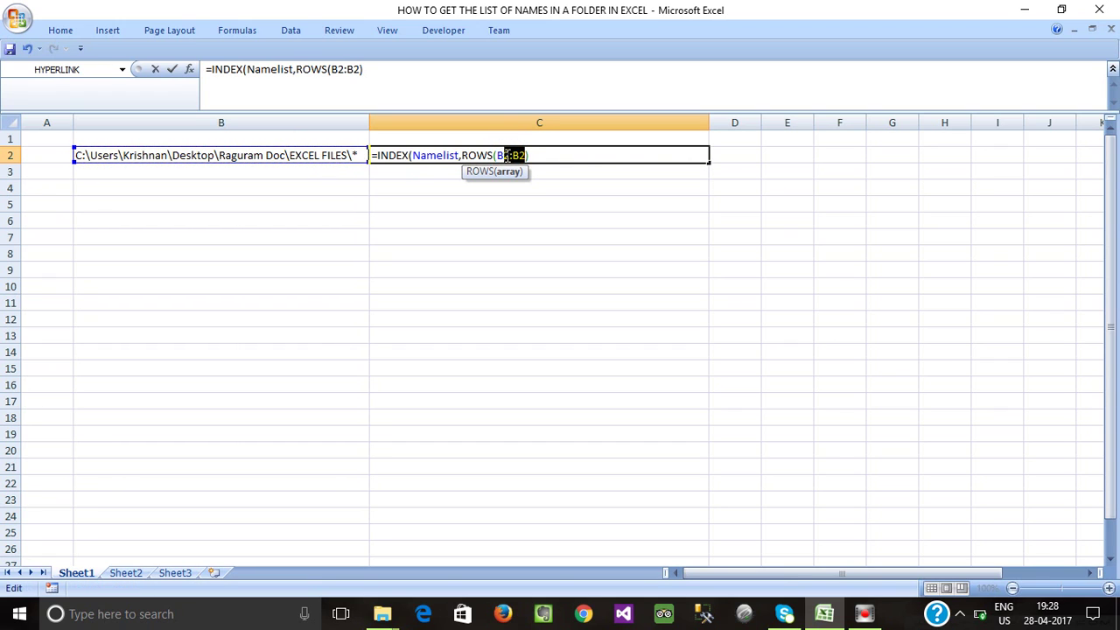
pyautogui.doubleClick(503, 155)
pyautogui.press('F4')
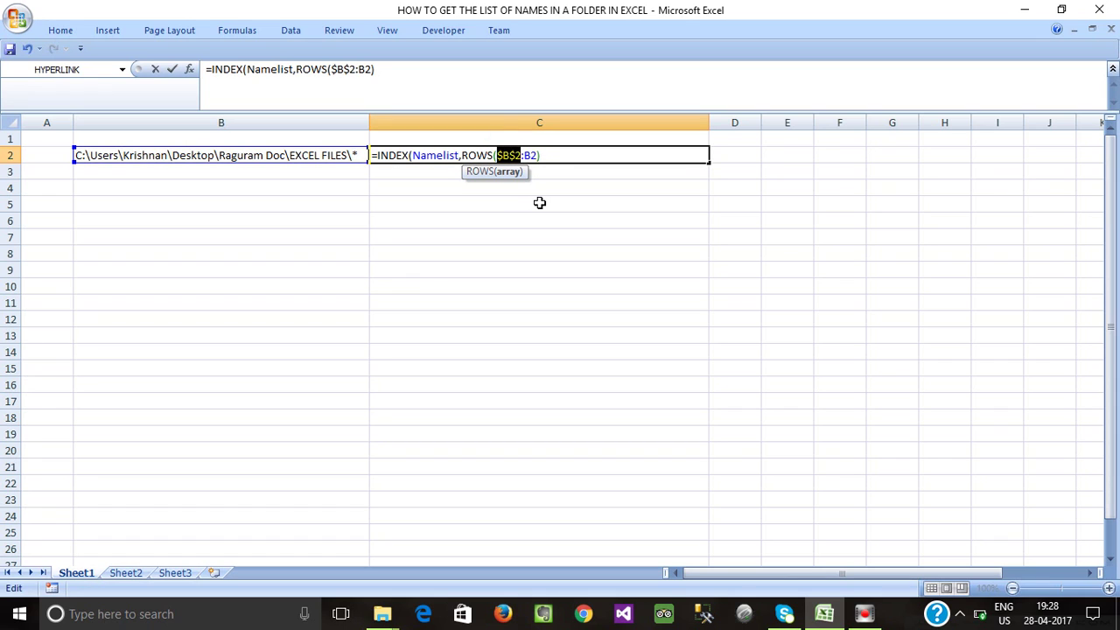
pyautogui.click(544, 155)
pyautogui.write(')')
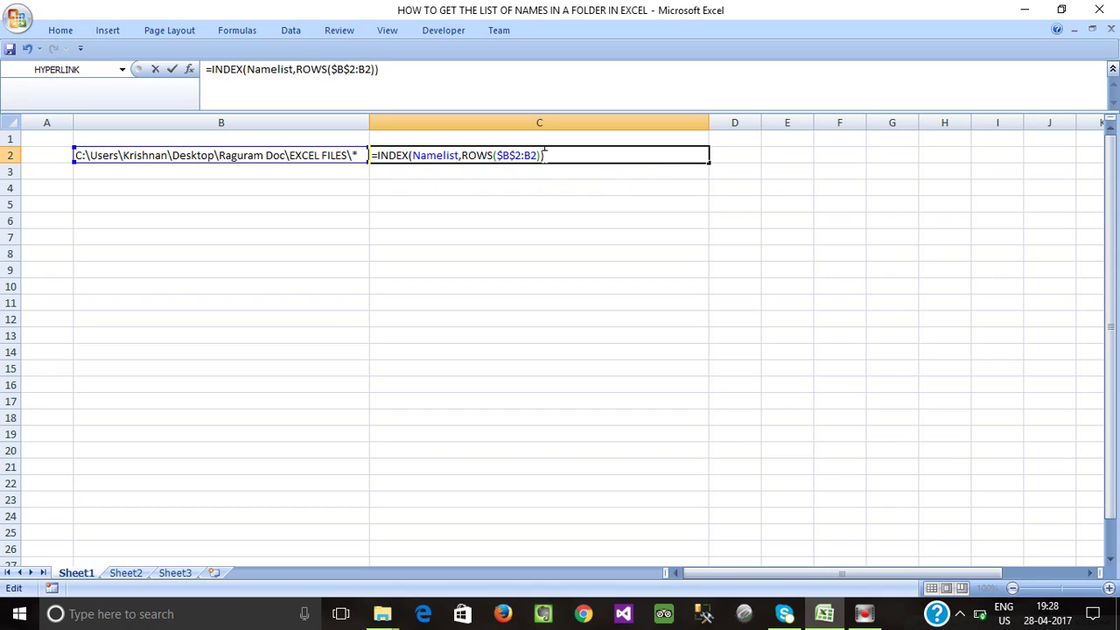
pyautogui.press('Return')
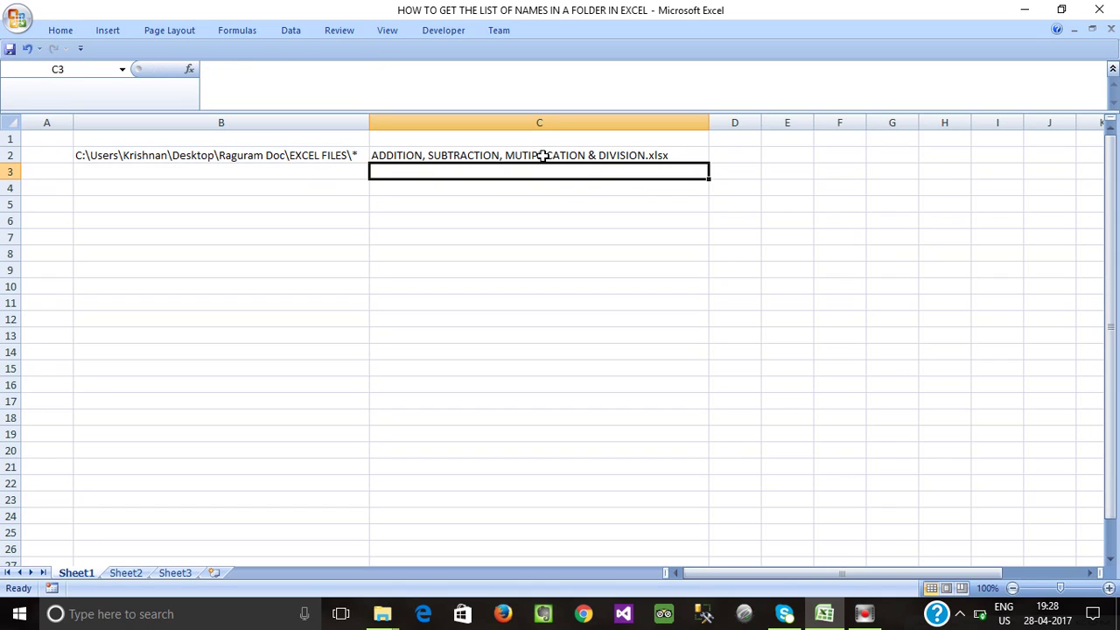
# Fill C2's formula down to C6 to list five file names, then switch to the EXCEL FILES folder.
pyautogui.click(543, 155)
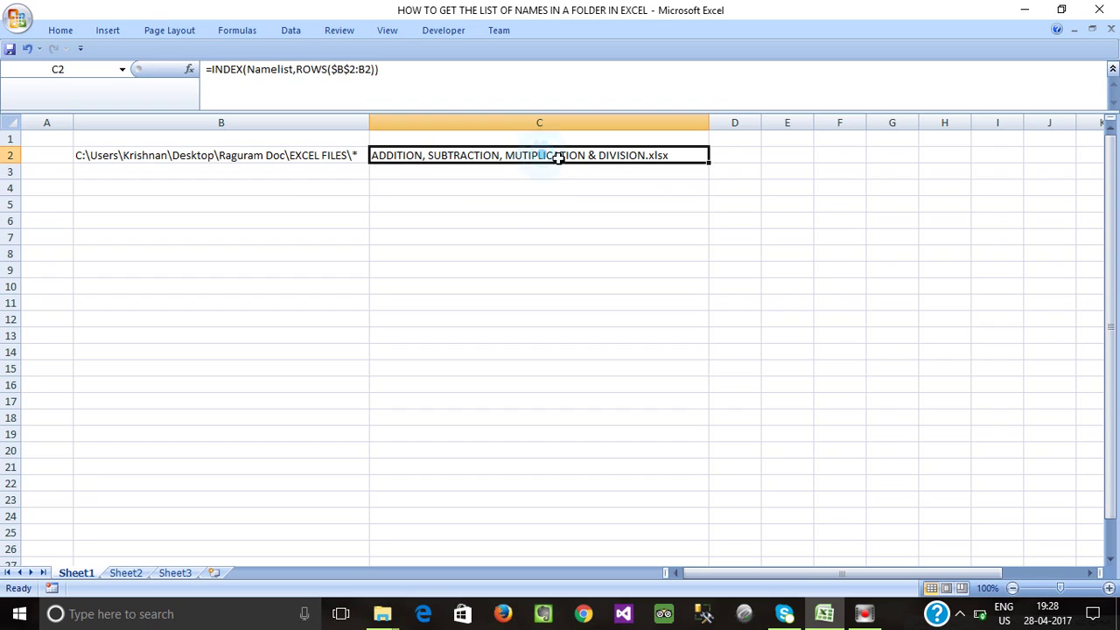
pyautogui.moveTo(708, 163); pyautogui.dragTo(706, 225)
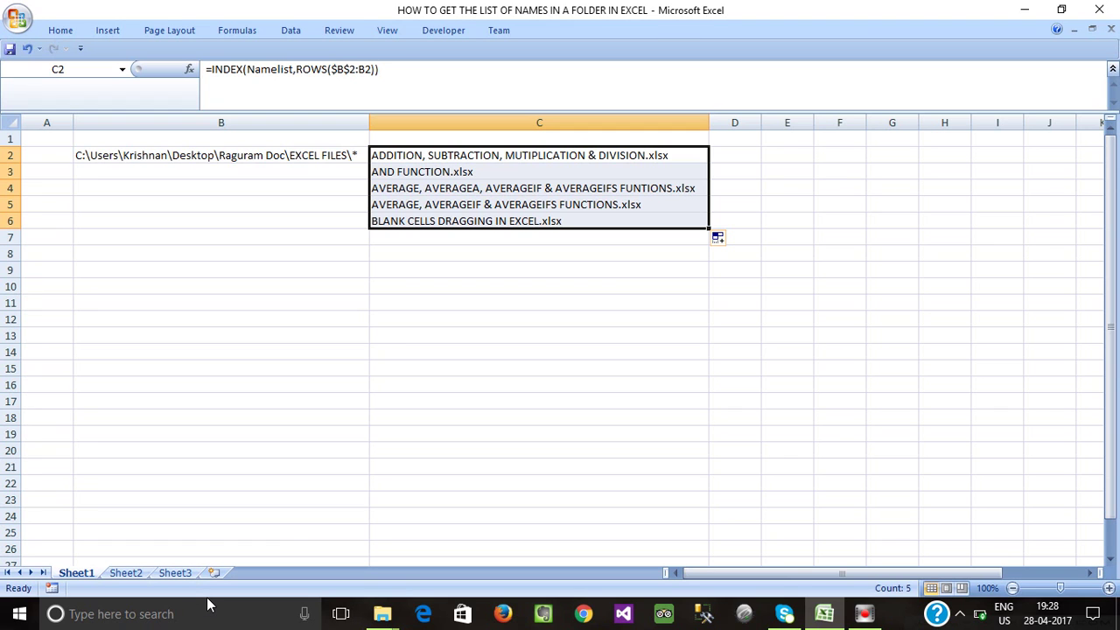
pyautogui.hotkey('alt', 'Tab')
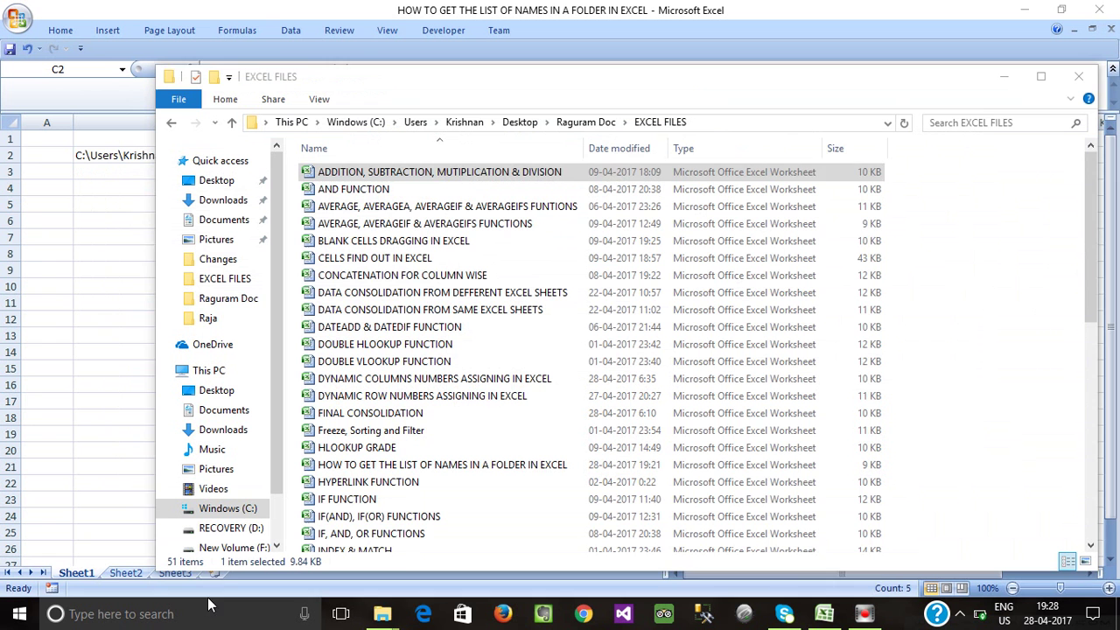
# Open the AVERAGE, AVERAGEIF & AVERAGEIFS FUNCTIONS workbook from the folder, then close it.
pyautogui.click(358, 190)
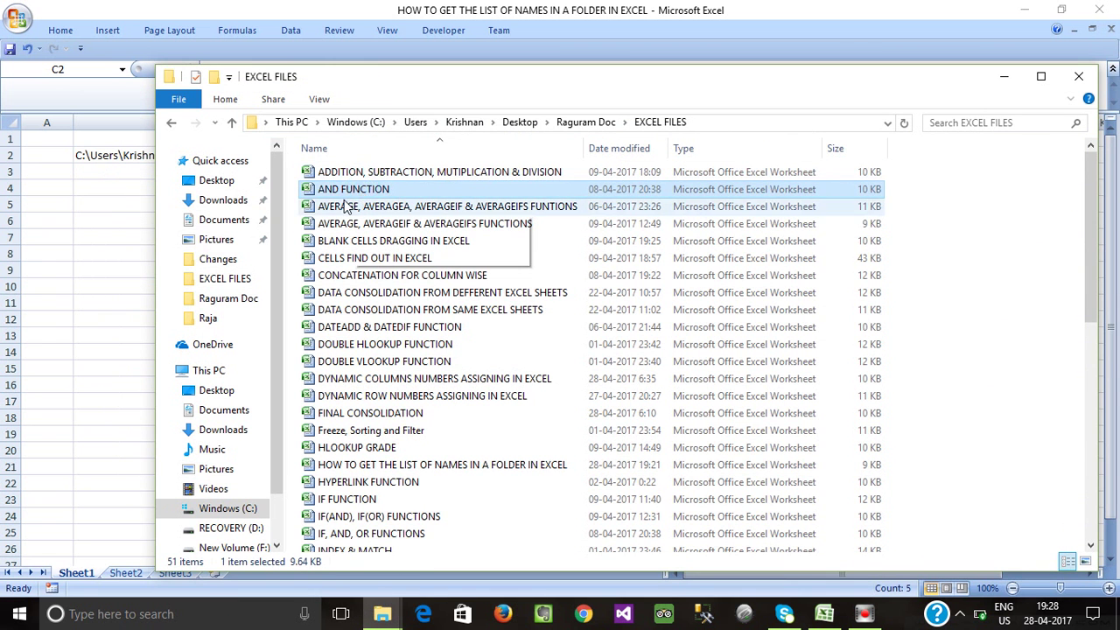
pyautogui.click(359, 208)
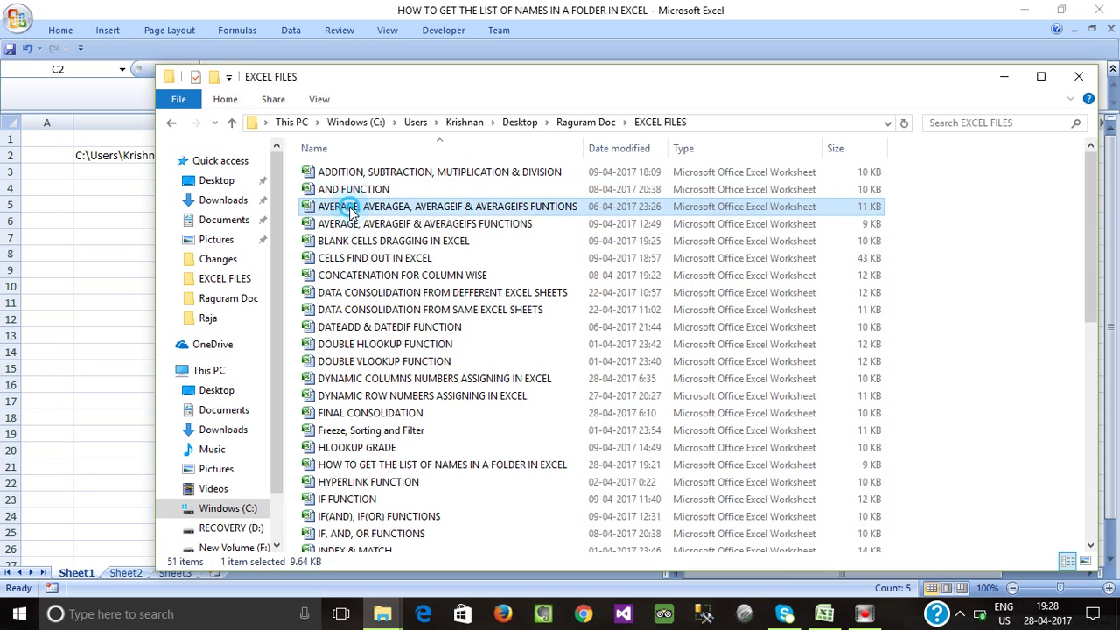
pyautogui.click(344, 225)
pyautogui.doubleClick(344, 225)
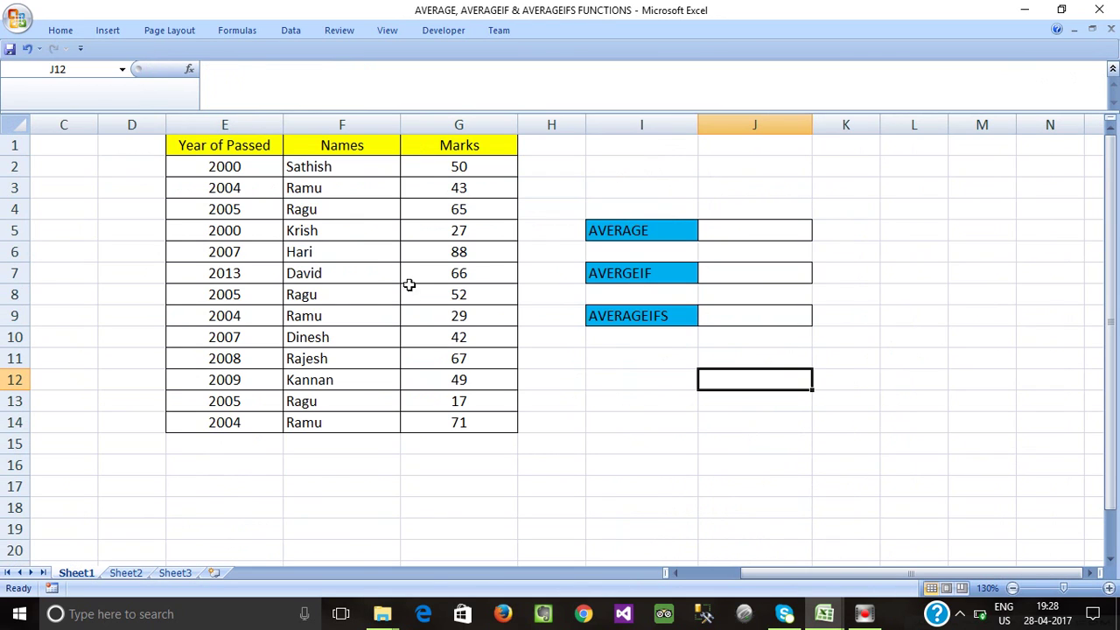
pyautogui.click(1108, 28)
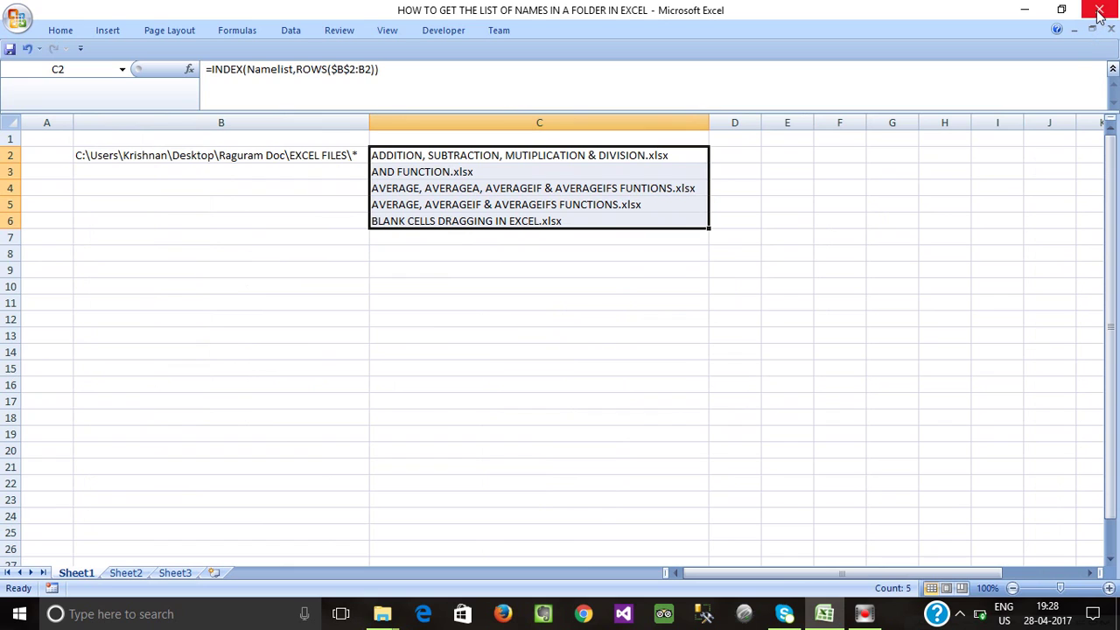
# Compare the C2:C6 formulas with the folder listing, selecting HLOOKUP GRADE, then return to Excel.
pyautogui.click(536, 333)
pyautogui.click(447, 203)
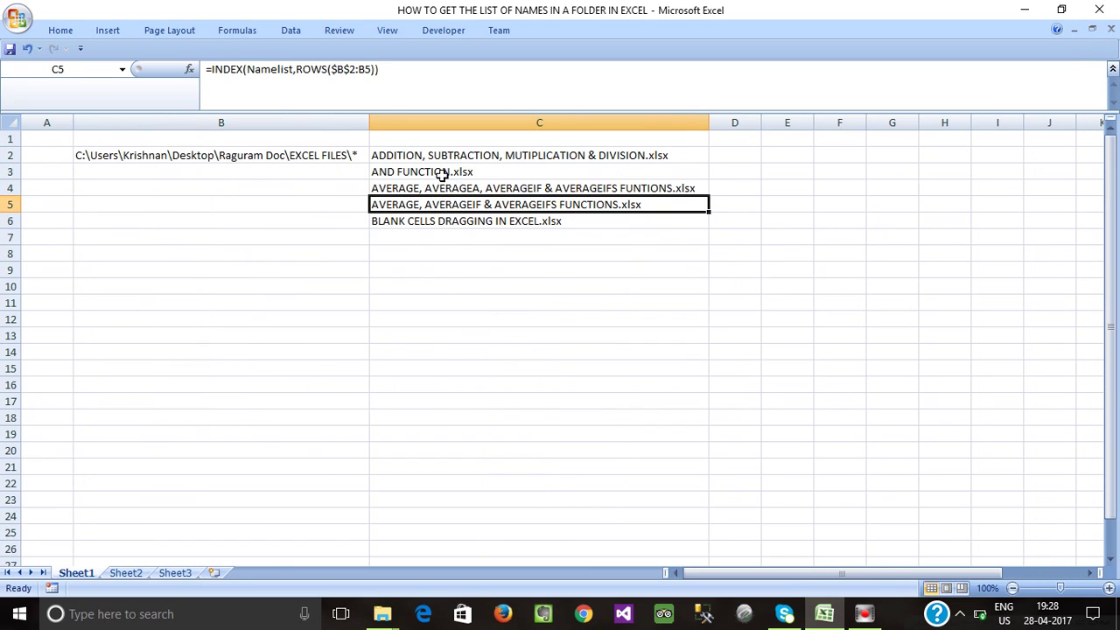
pyautogui.click(440, 255)
pyautogui.click(431, 155)
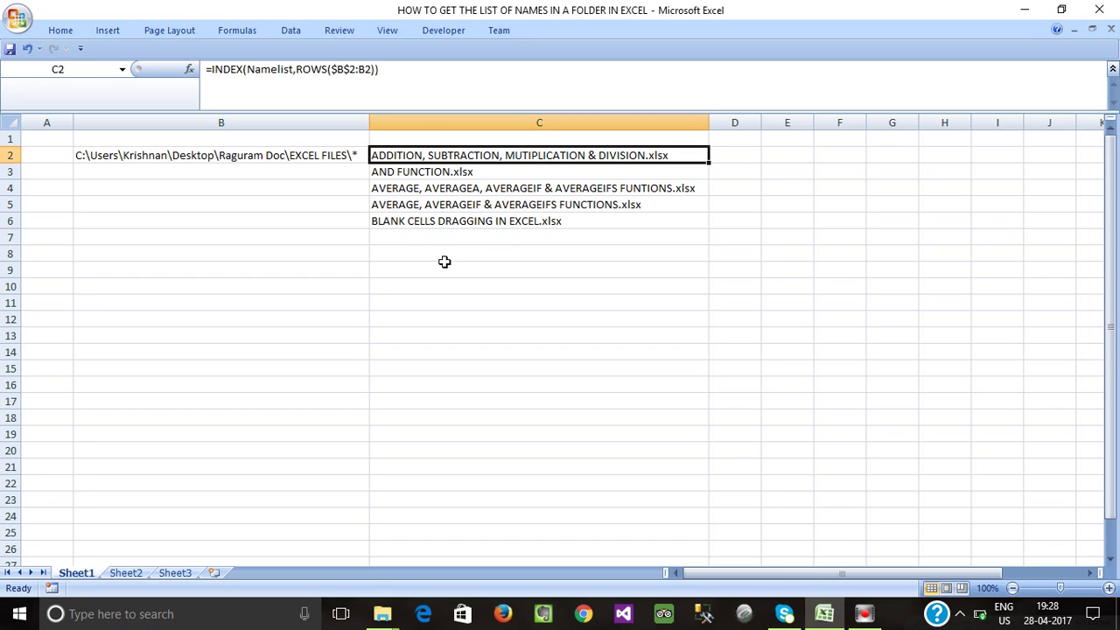
pyautogui.hotkey('alt', 'Tab')
pyautogui.hotkey('alt', 'Tab')
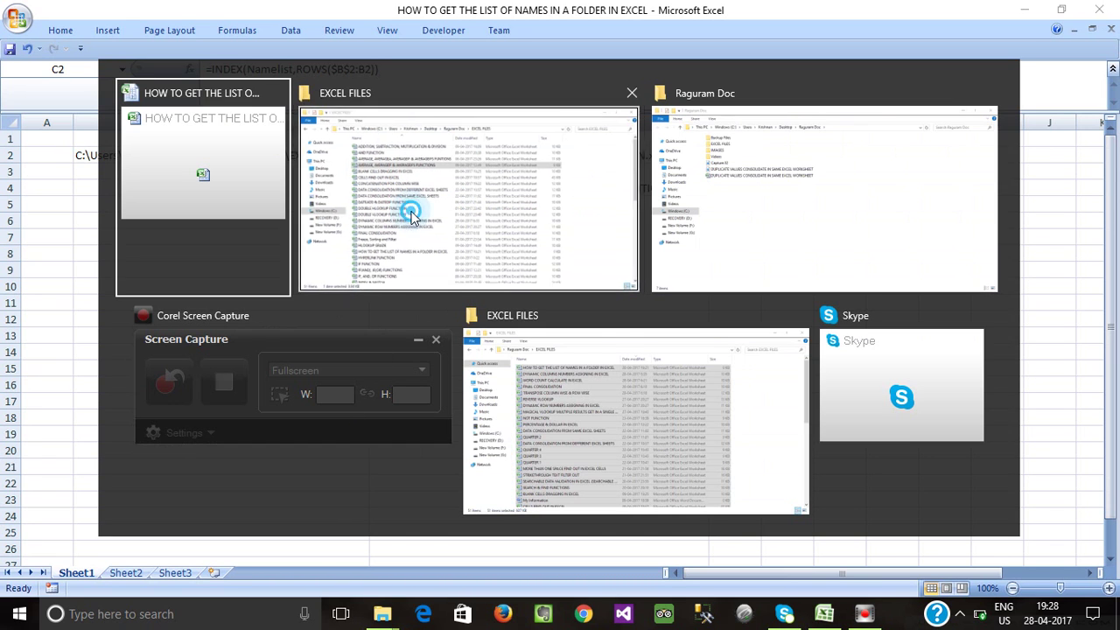
pyautogui.click(423, 295)
pyautogui.click(366, 446)
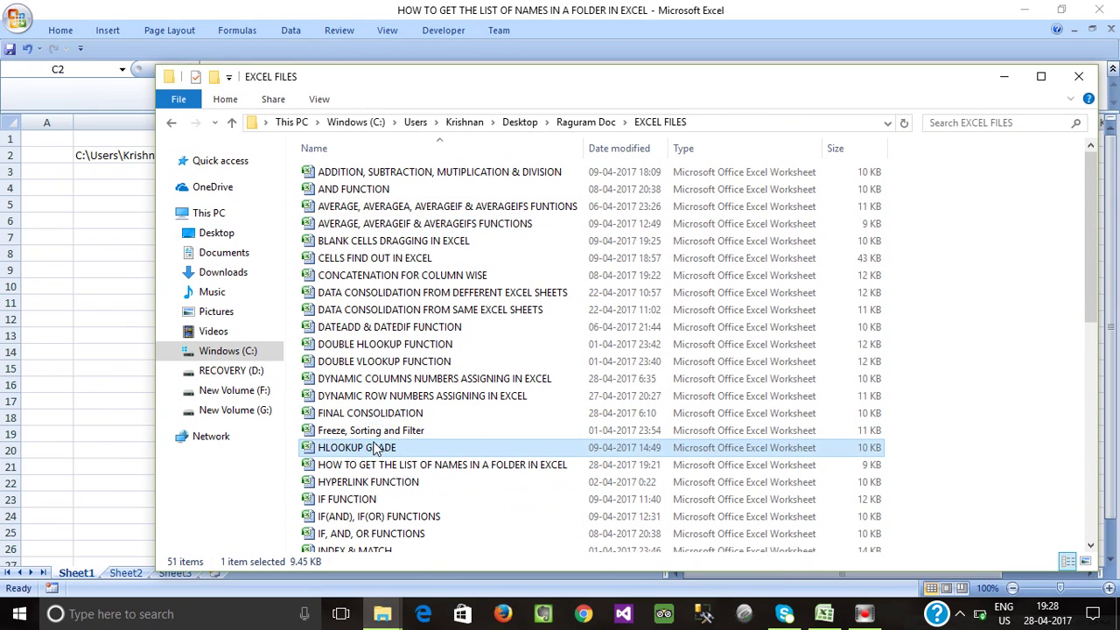
pyautogui.hotkey('alt', 'Tab')
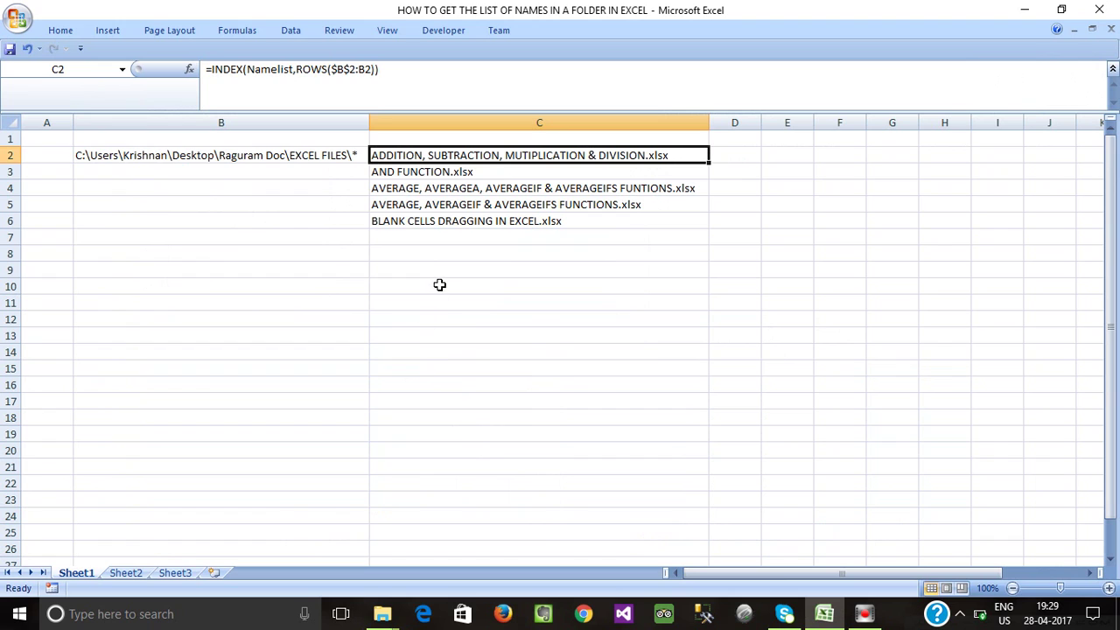
# Fill the C6 formula down column C to about row 205.
pyautogui.click(496, 221)
pyautogui.click(667, 171)
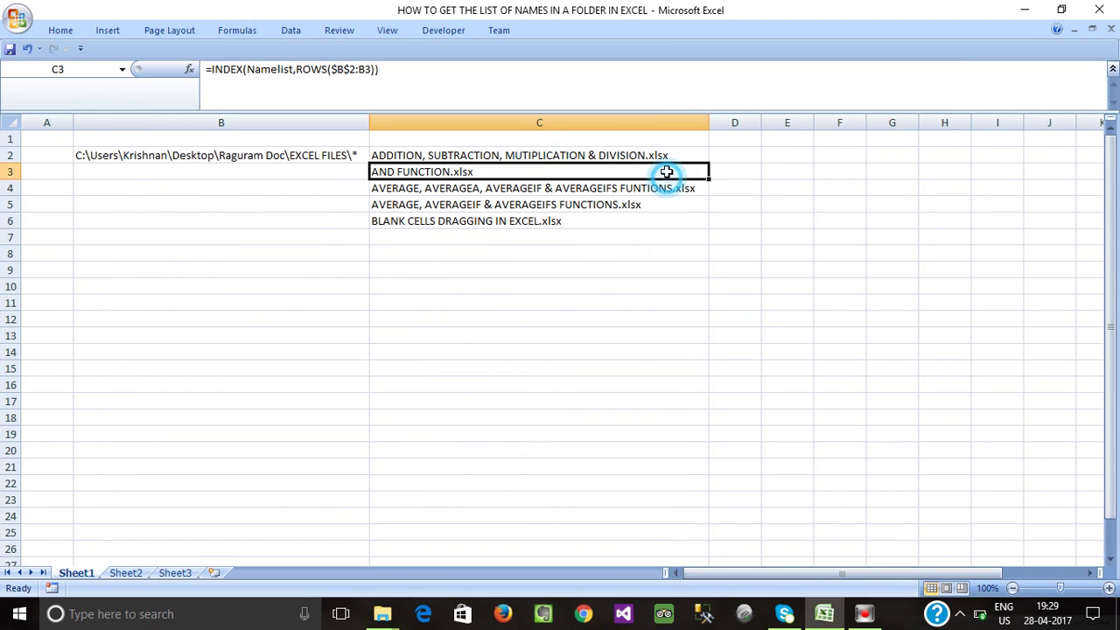
pyautogui.click(677, 155)
pyautogui.click(682, 208)
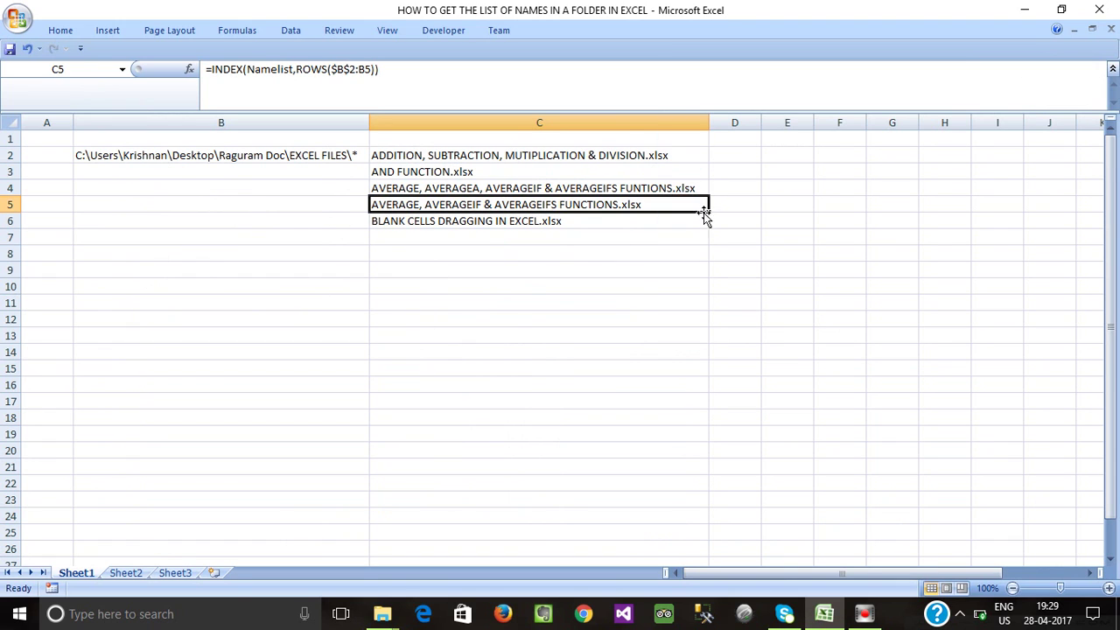
pyautogui.click(658, 281)
pyautogui.click(625, 224)
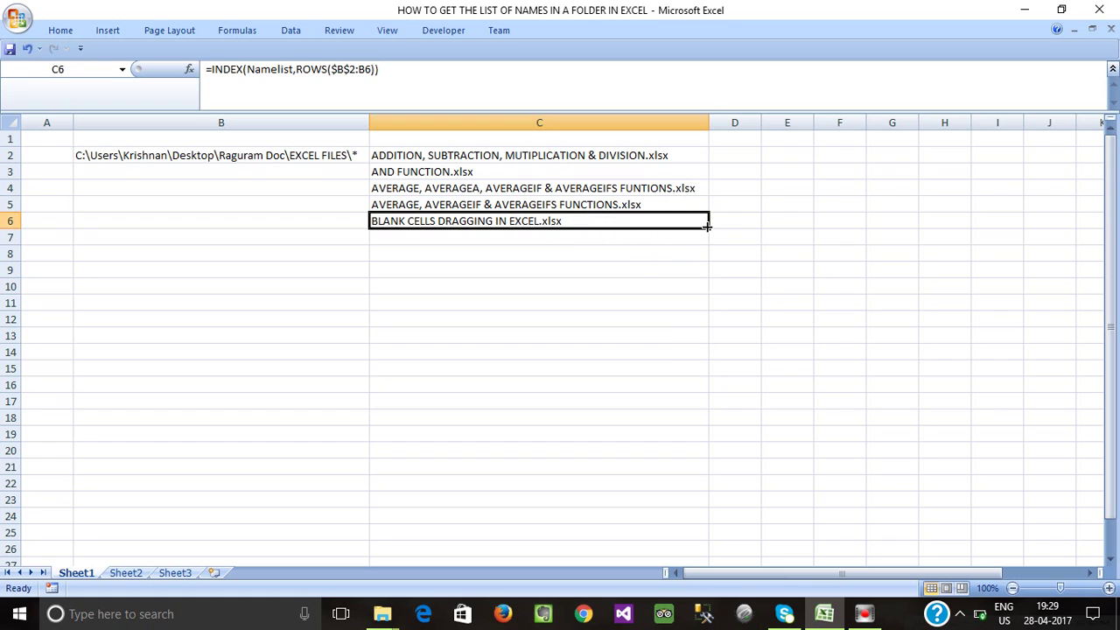
pyautogui.moveTo(707, 226)
pyautogui.mouseDown()
pyautogui.moveTo(666, 581)
pyautogui.moveTo(663, 538)
pyautogui.mouseUp()
# Scroll back to confirm the list ends at C52 with 51 file names.
pyautogui.scroll(5, 601, 436)
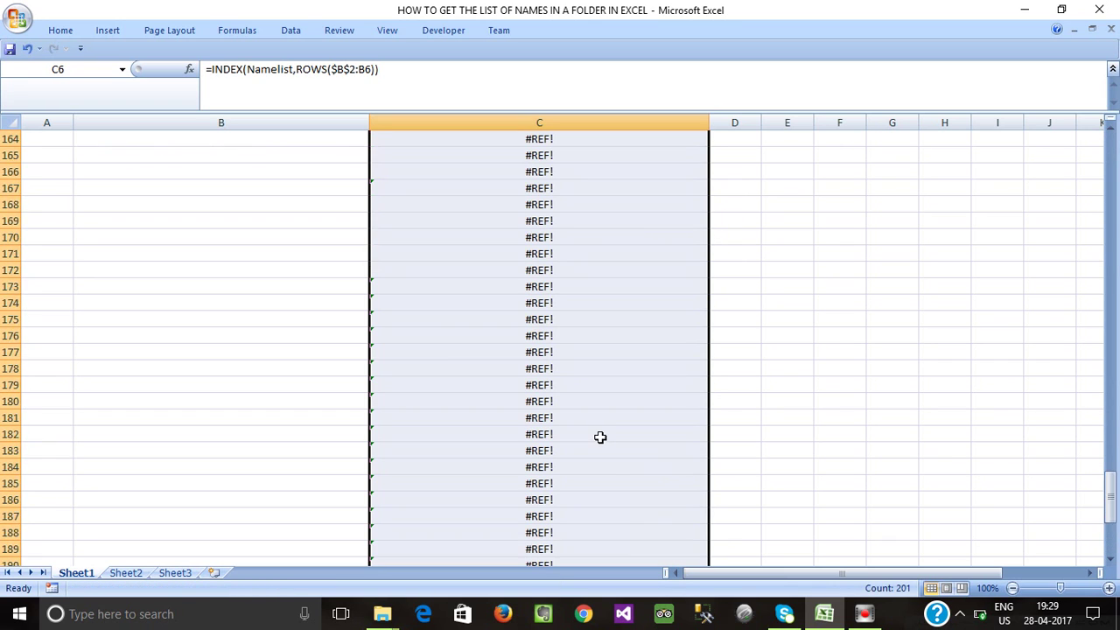
pyautogui.scroll(10, 601, 436)
pyautogui.scroll(9, 613, 244)
pyautogui.scroll(8, 613, 243)
pyautogui.scroll(7, 612, 244)
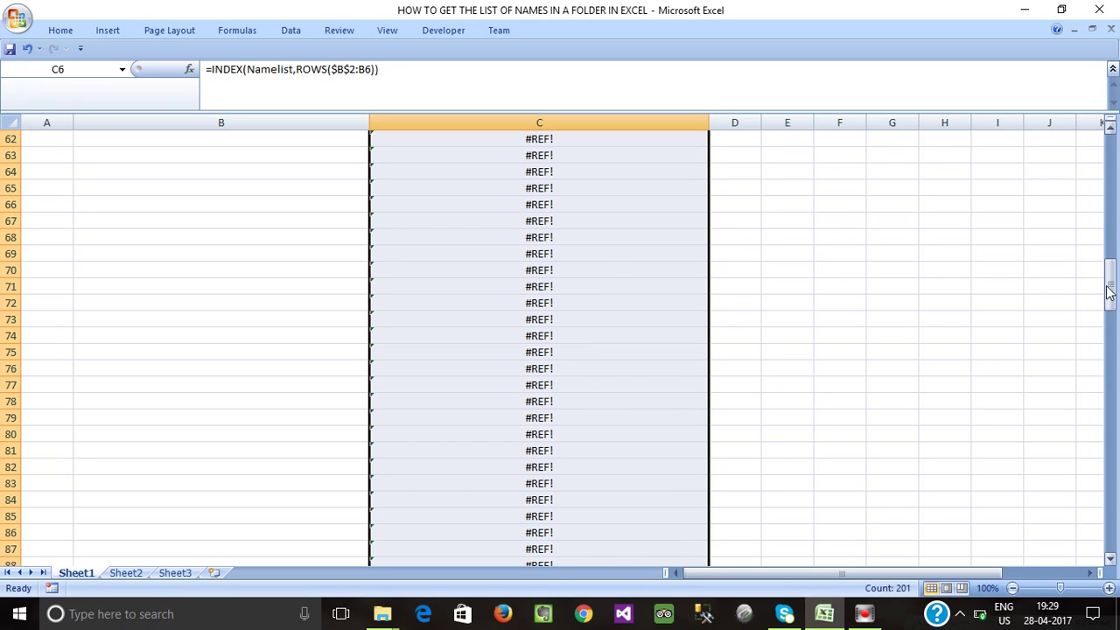
pyautogui.moveTo(1110, 279); pyautogui.dragTo(1110, 236)
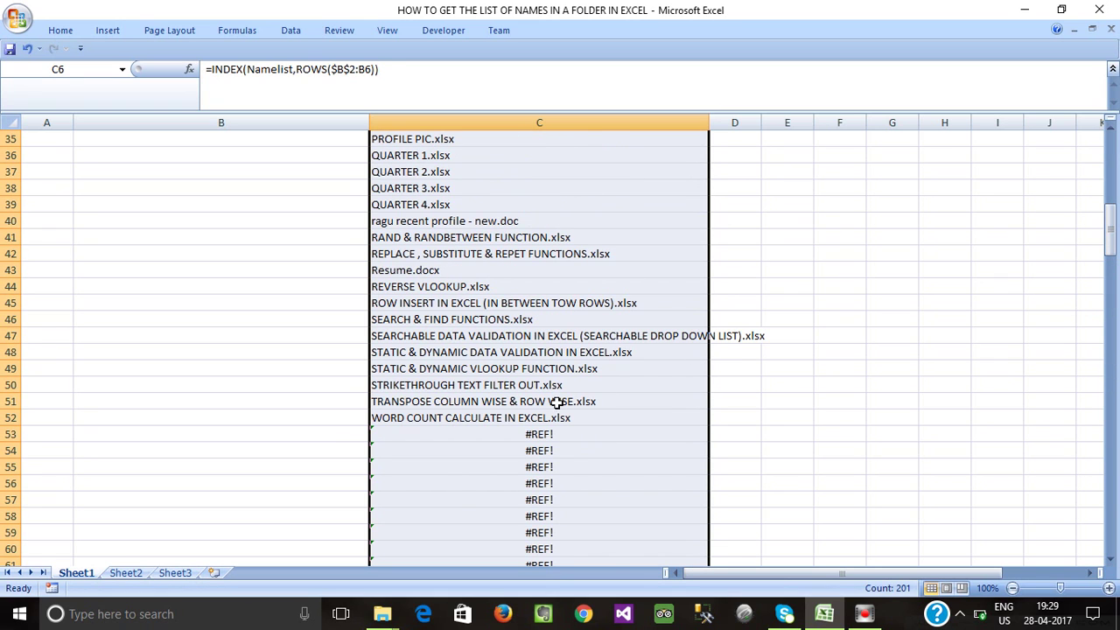
pyautogui.click(533, 433)
pyautogui.click(535, 418)
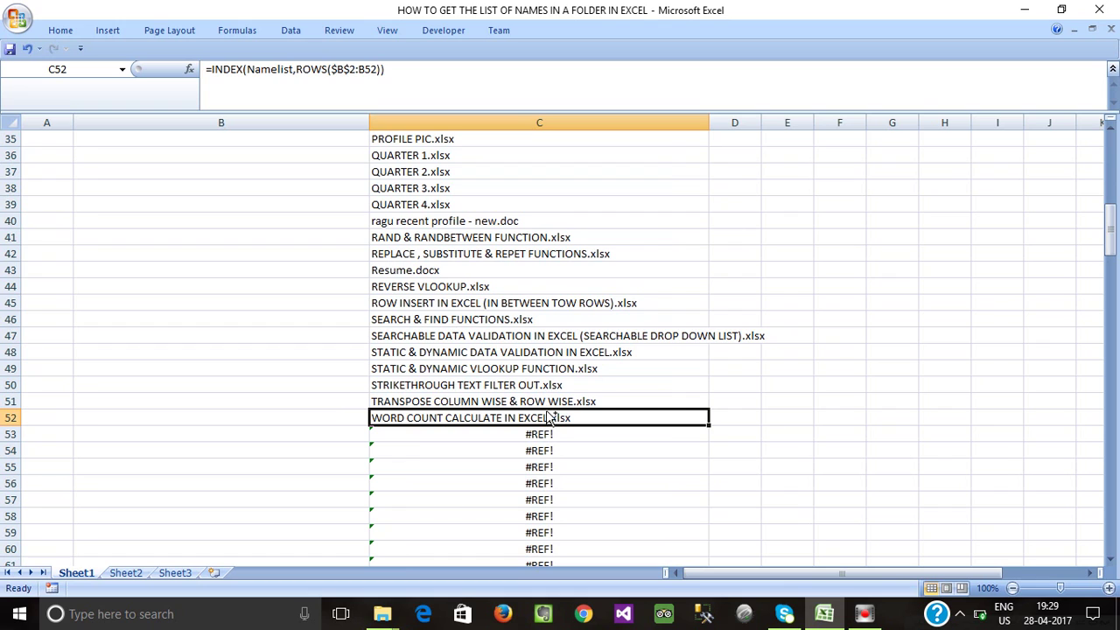
pyautogui.moveTo(548, 418); pyautogui.dragTo(546, 411)
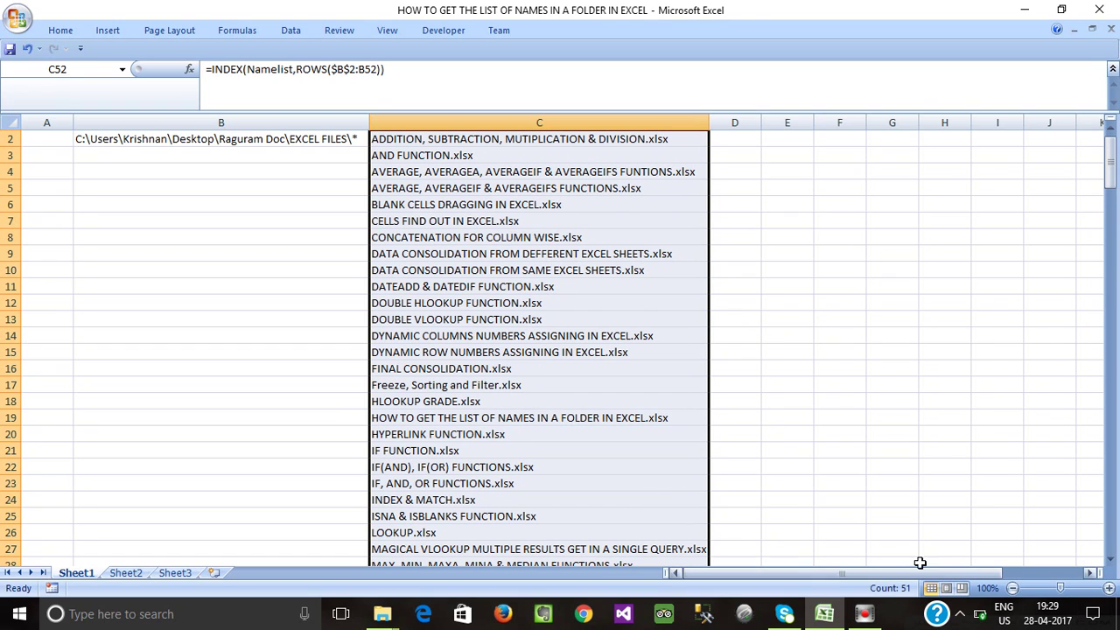
pyautogui.scroll(1, 534, 401)
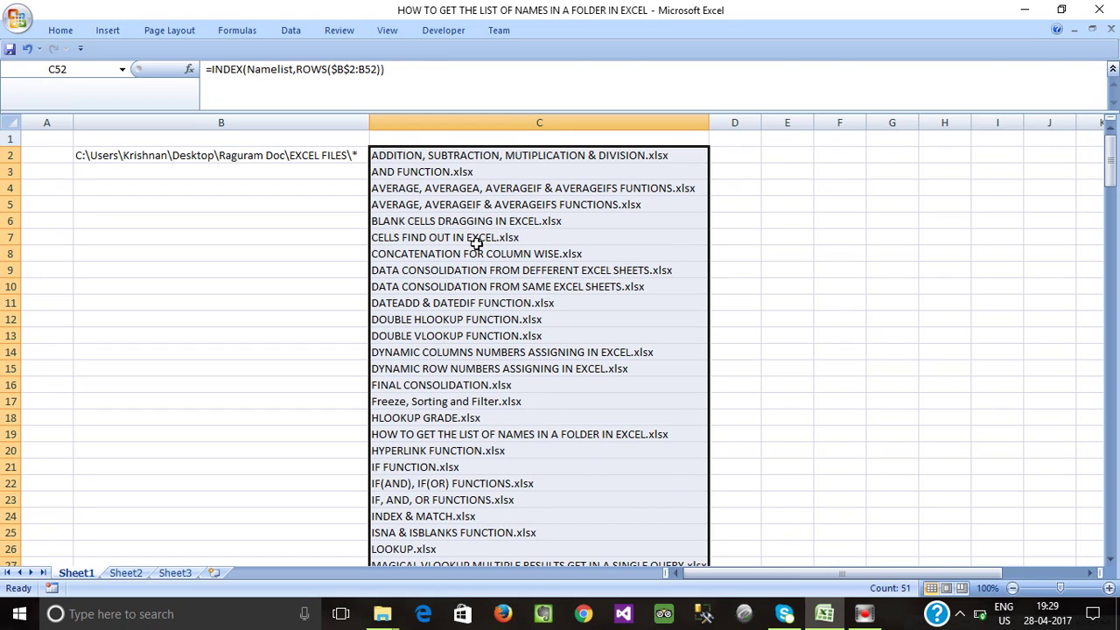
pyautogui.click(480, 186)
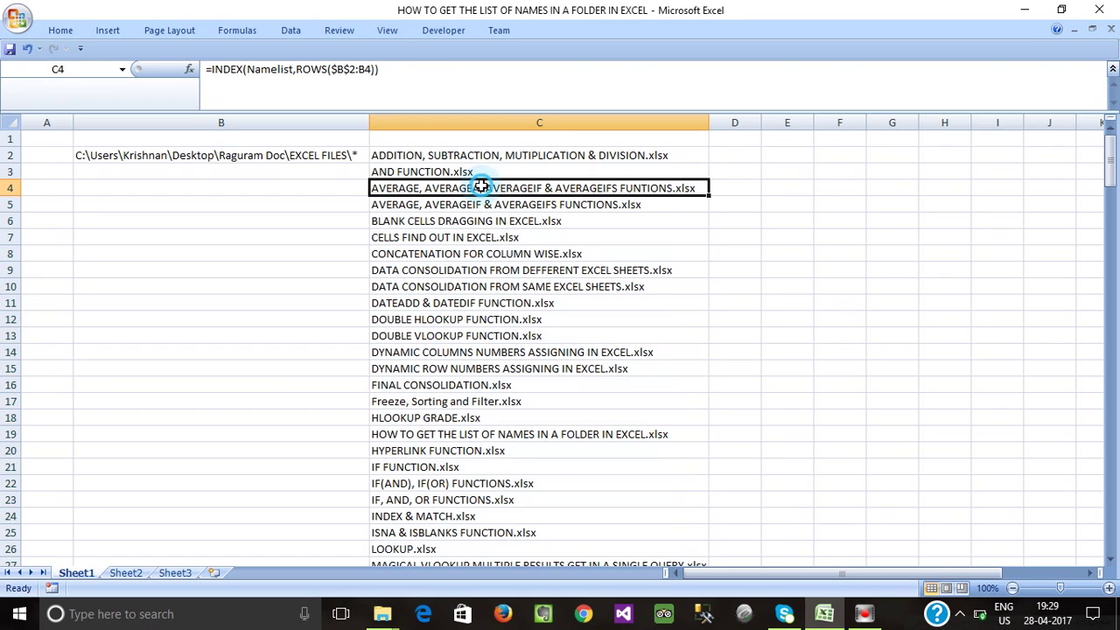
pyautogui.scroll(-2, 495, 249)
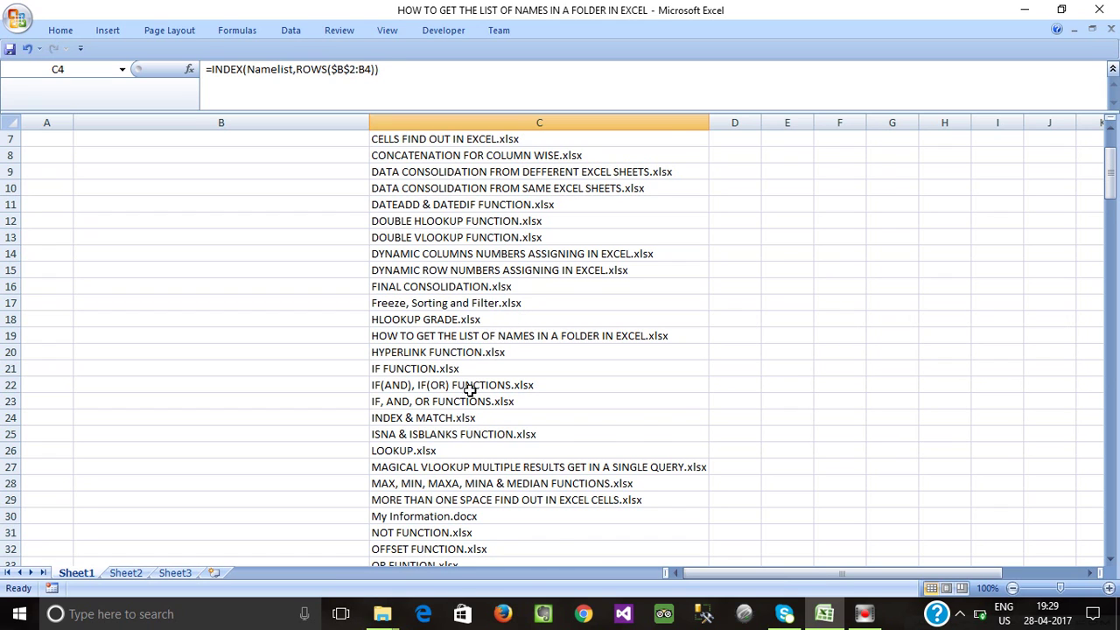
pyautogui.scroll(-1, 474, 413)
pyautogui.scroll(-2, 473, 413)
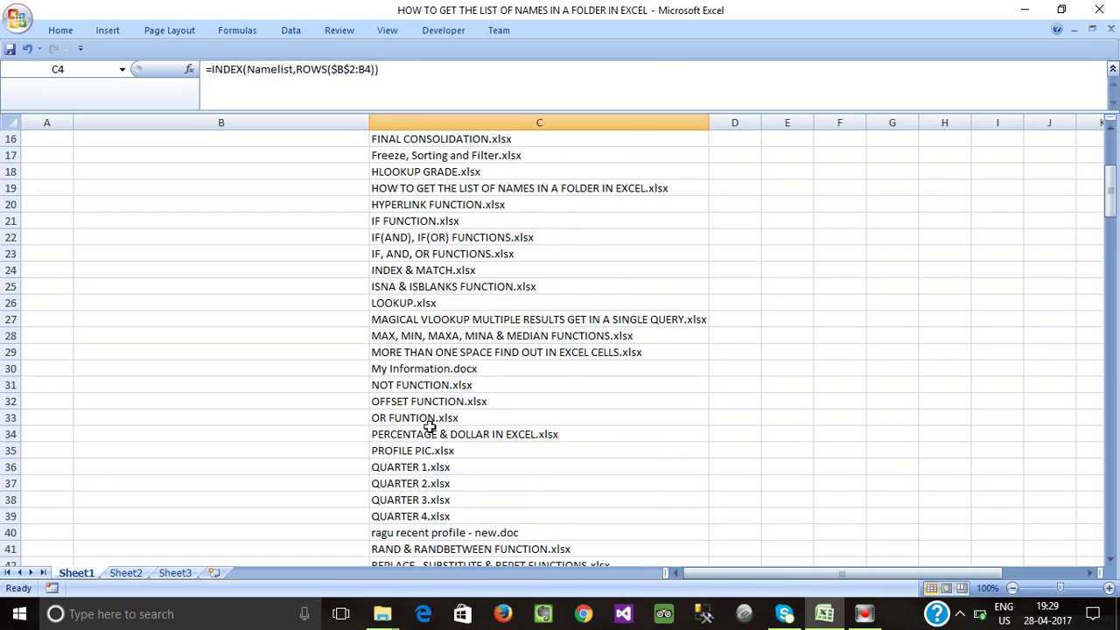
# Restore the ribbon and fill the Word document entry in C30 with yellow.
pyautogui.doubleClick(61, 30)
pyautogui.click(243, 82)
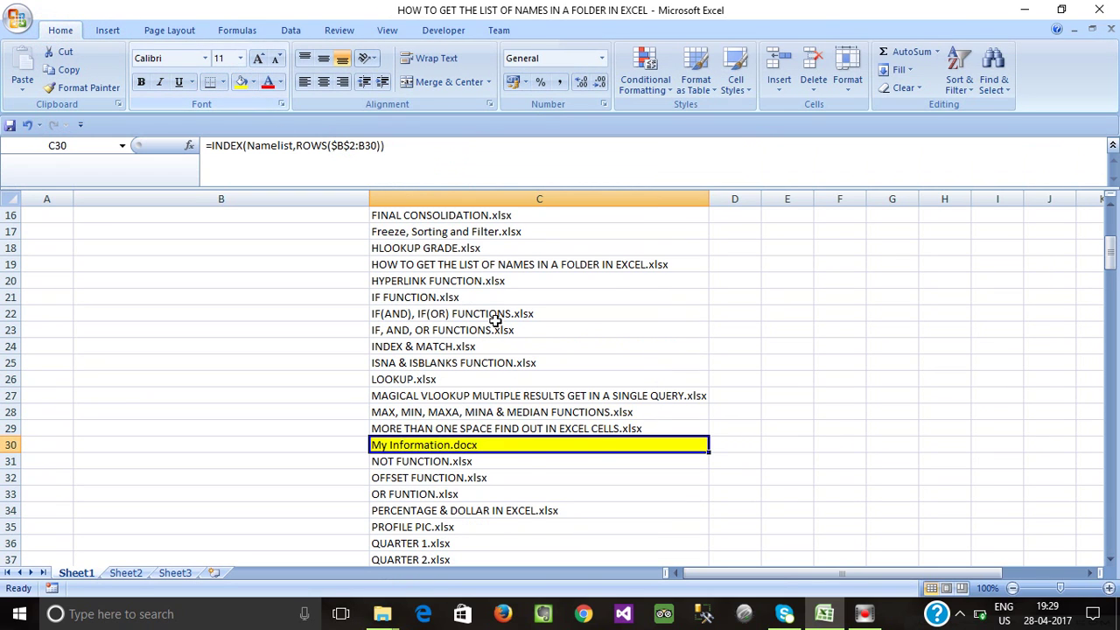
pyautogui.scroll(4, 603, 455)
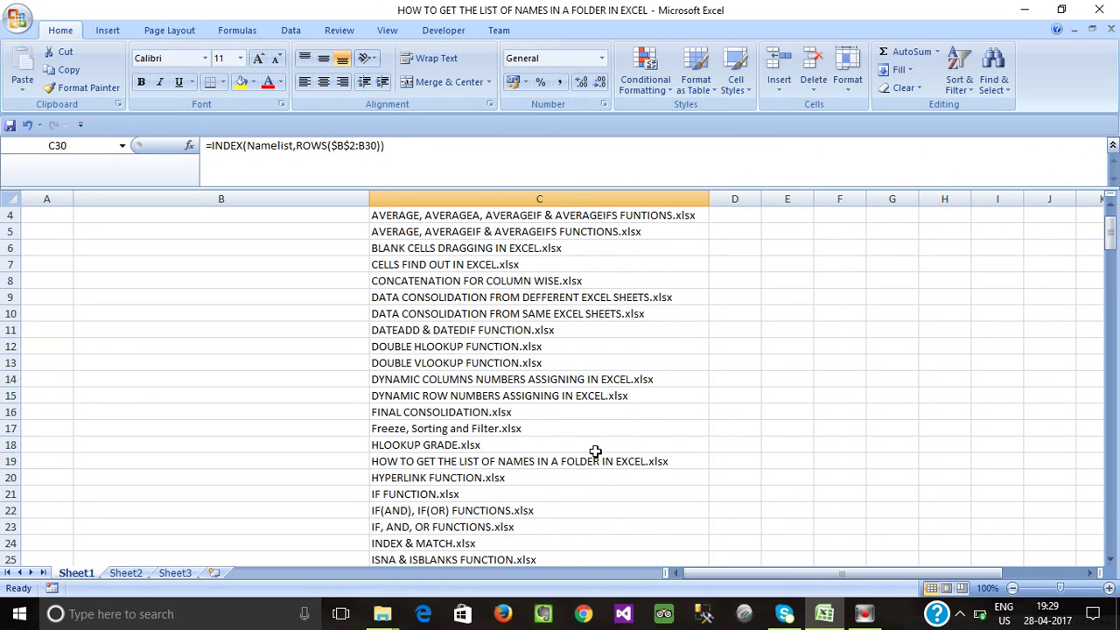
pyautogui.scroll(1, 595, 452)
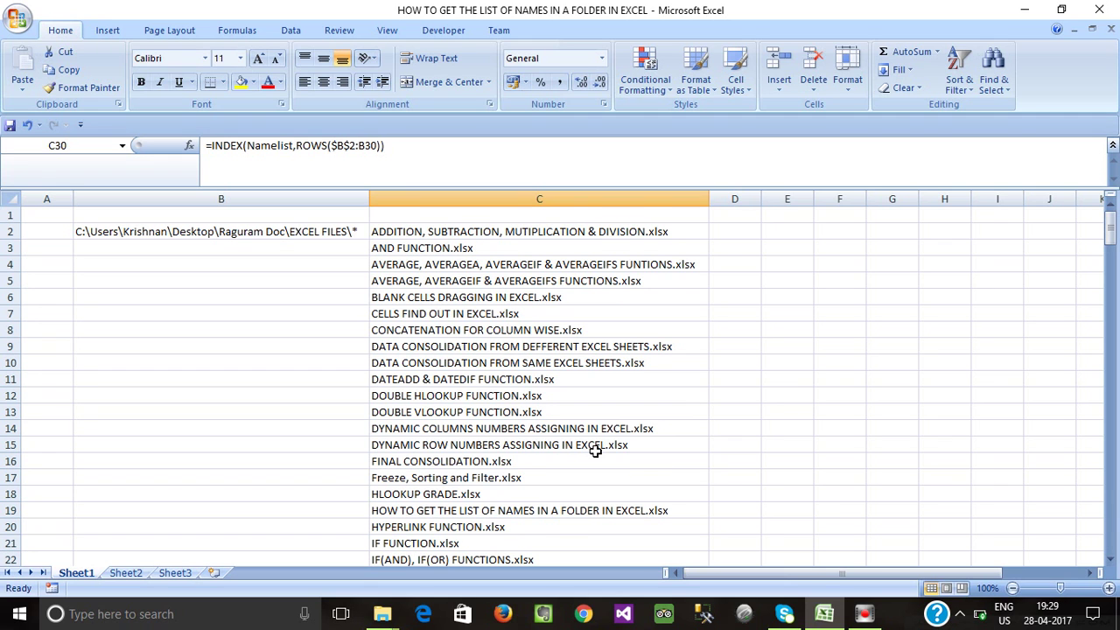
pyautogui.scroll(-2, 595, 452)
pyautogui.scroll(-1, 595, 452)
pyautogui.scroll(-2, 595, 452)
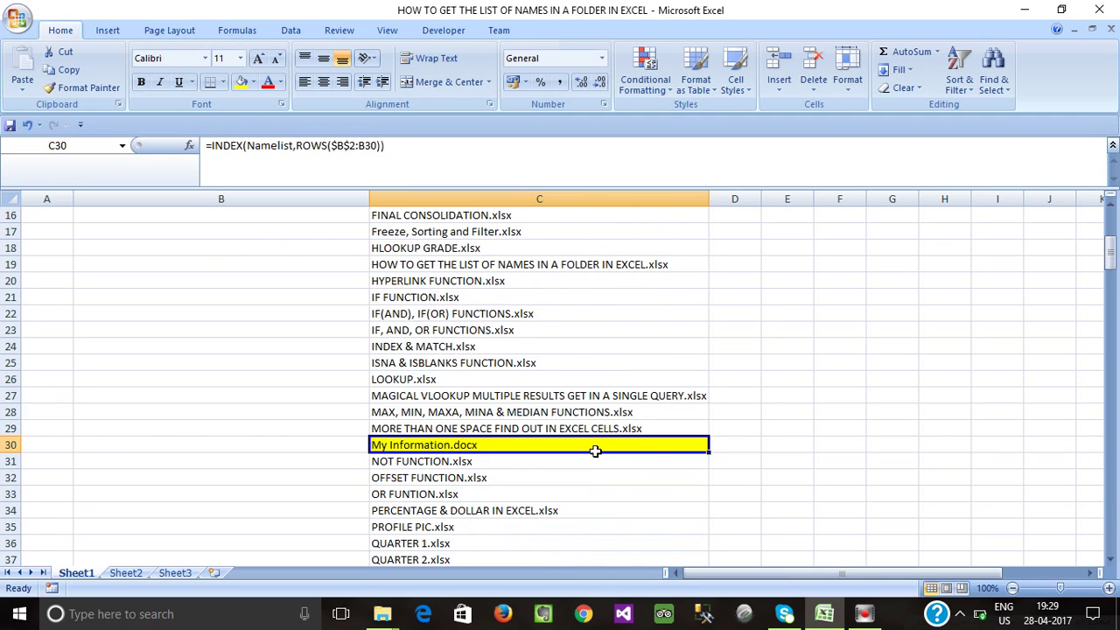
pyautogui.scroll(-2, 595, 451)
pyautogui.scroll(-1, 595, 452)
# Fill C40, the second Word document entry, with yellow.
pyautogui.click(488, 462)
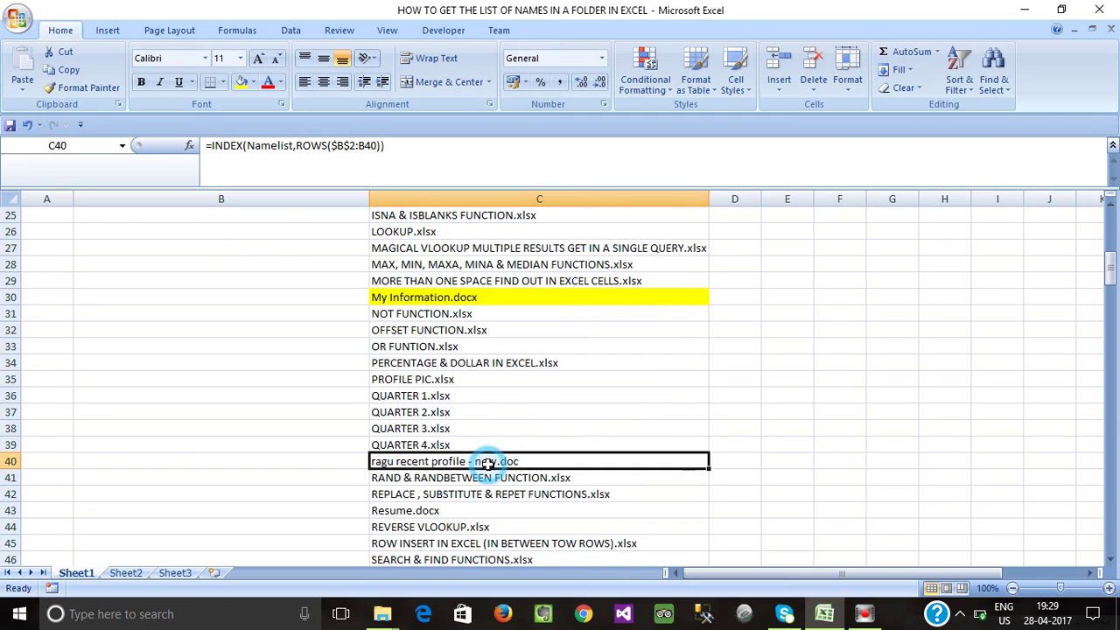
pyautogui.click(241, 81)
pyautogui.scroll(1, 663, 488)
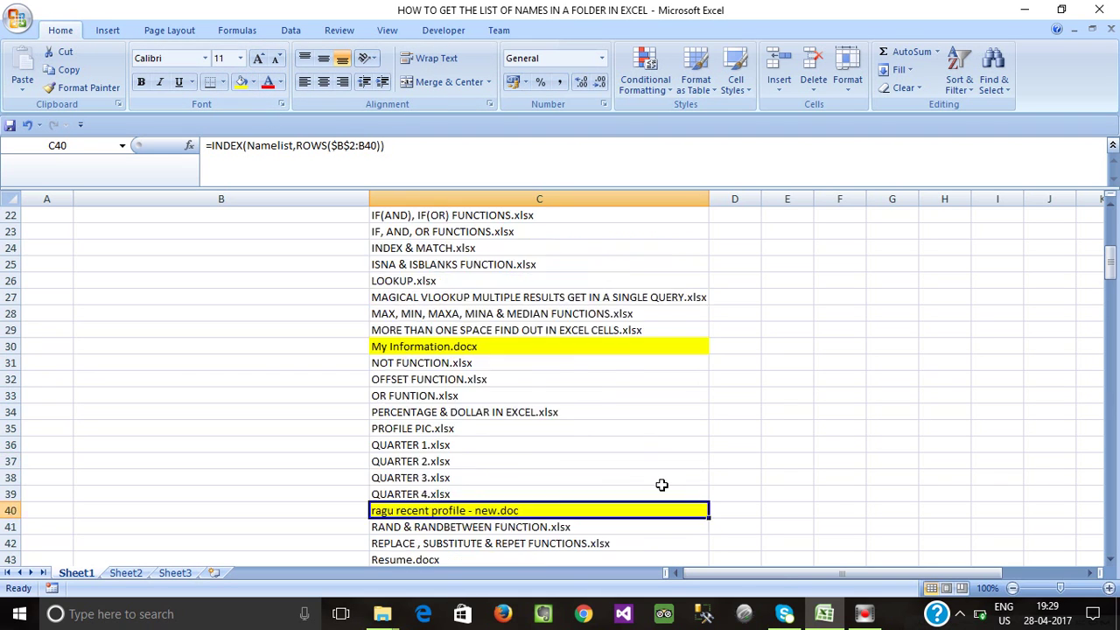
pyautogui.scroll(-3, 660, 486)
pyautogui.scroll(-10, 657, 481)
pyautogui.scroll(-3, 650, 476)
# Select C53, the first cell in column C showing #REF!
pyautogui.scroll(-2, 650, 475)
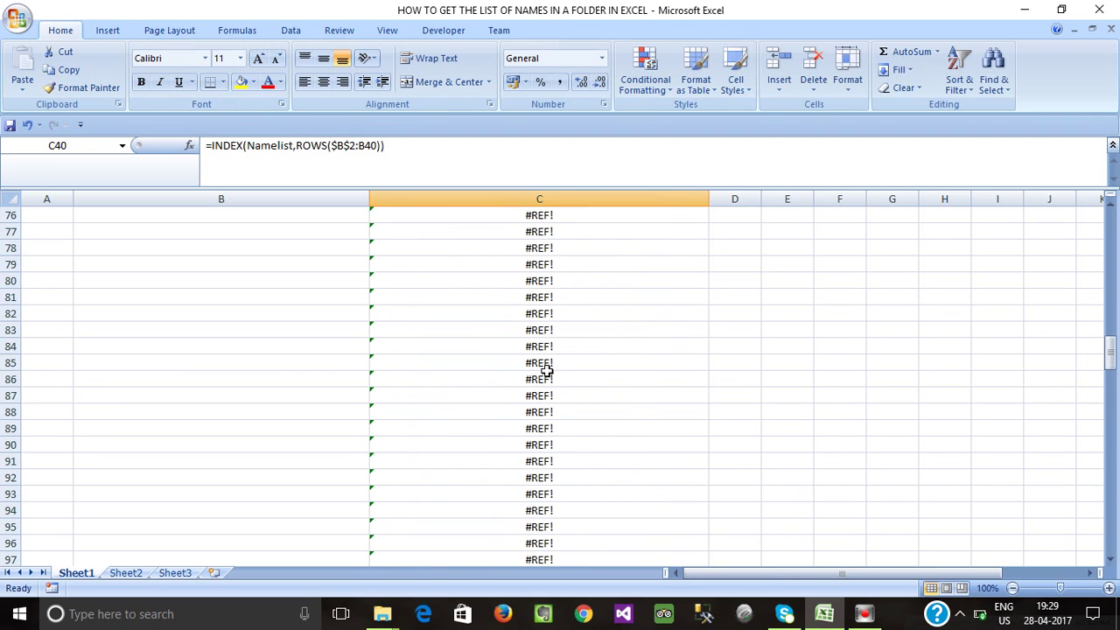
pyautogui.click(542, 364)
pyautogui.scroll(3, 542, 364)
pyautogui.scroll(8, 551, 382)
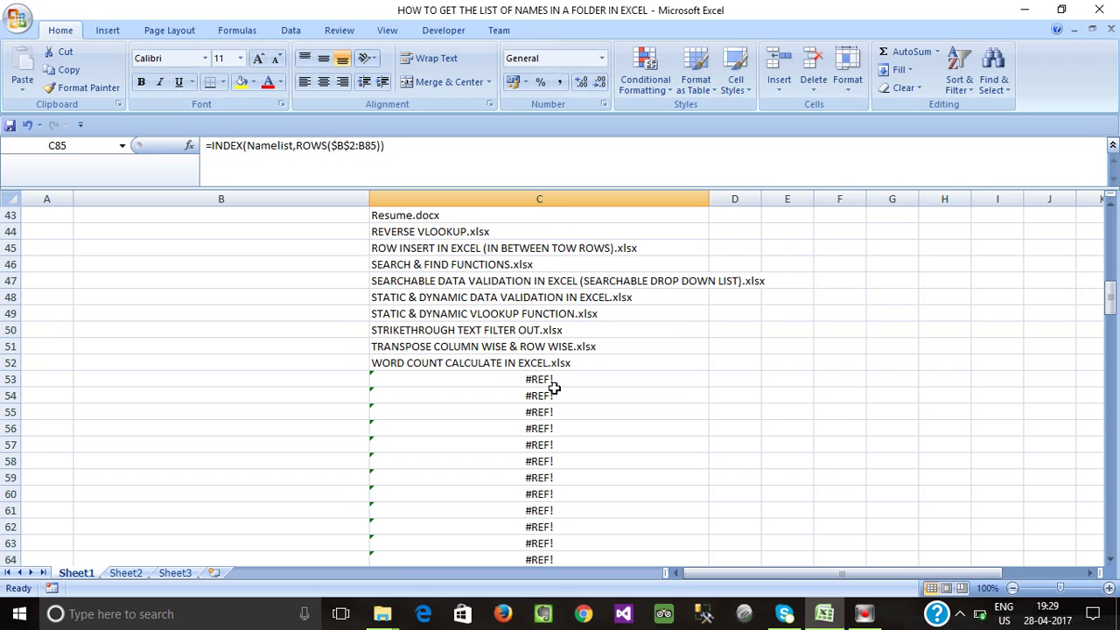
pyautogui.click(545, 381)
pyautogui.scroll(-3, 541, 395)
pyautogui.scroll(5, 540, 397)
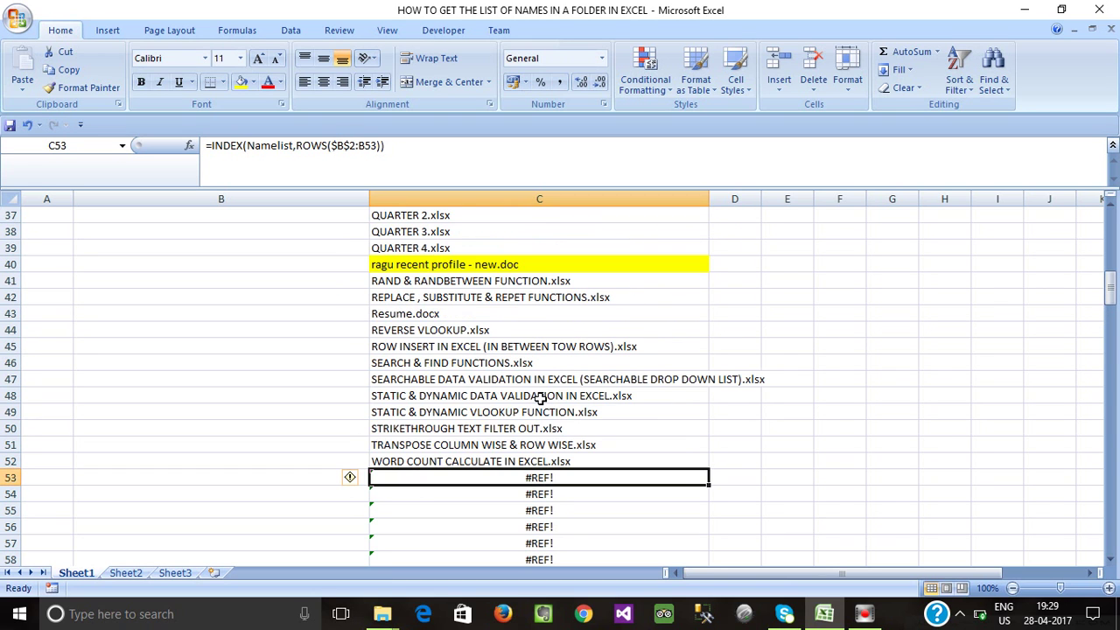
pyautogui.scroll(8, 540, 396)
pyautogui.scroll(2, 540, 395)
pyautogui.scroll(2, 540, 396)
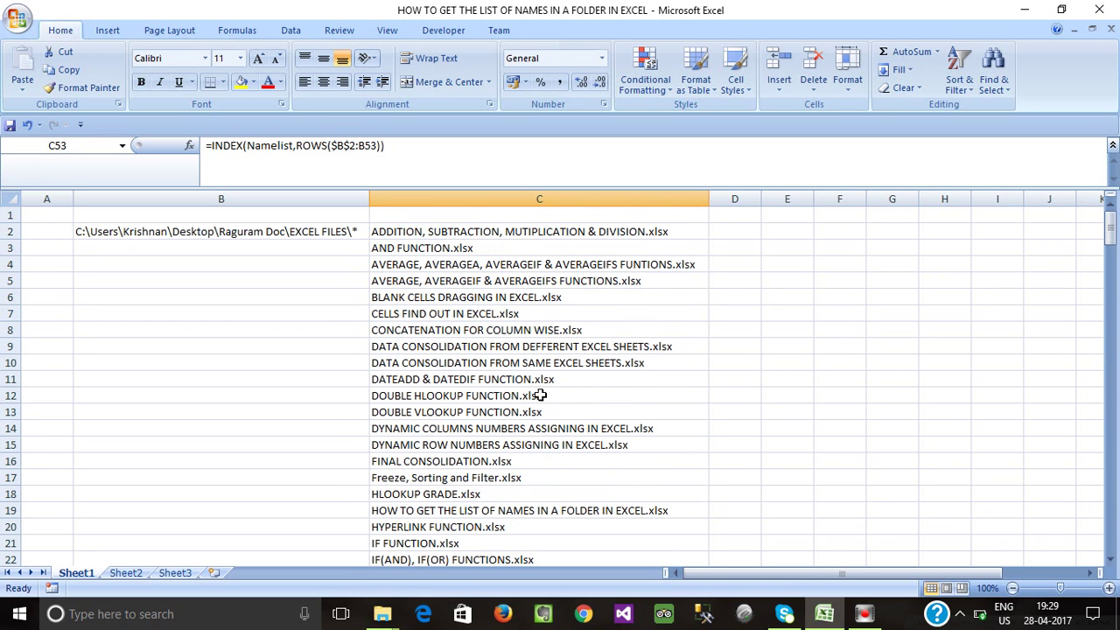
# Wrap C53's INDEX formula in IFERROR with a "" fallback, then jump back to C2.
pyautogui.click(215, 146)
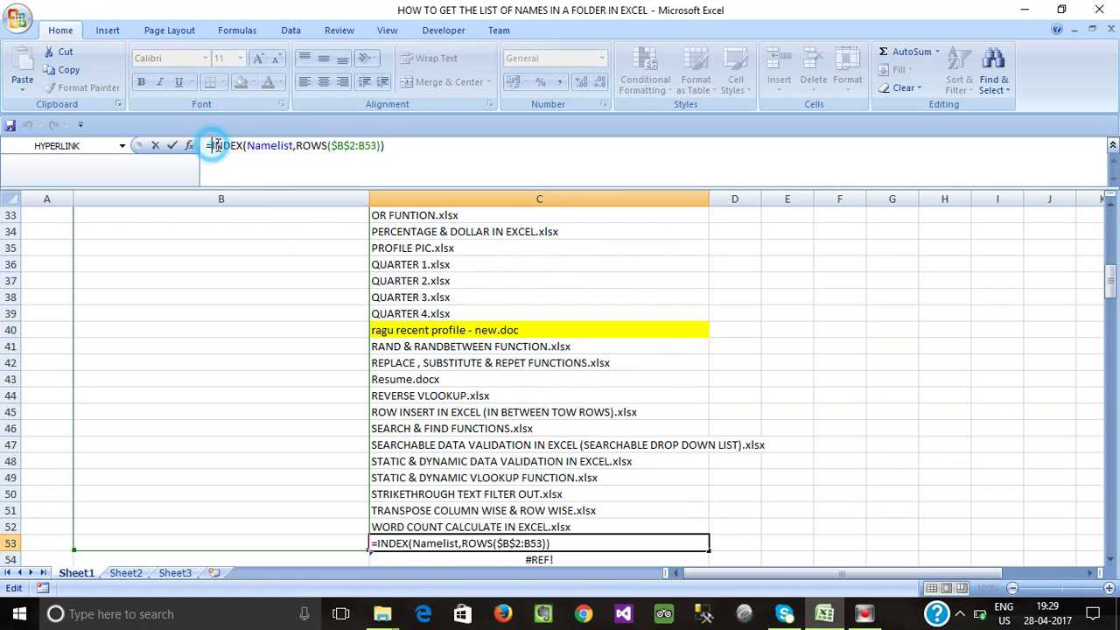
pyautogui.write('i')
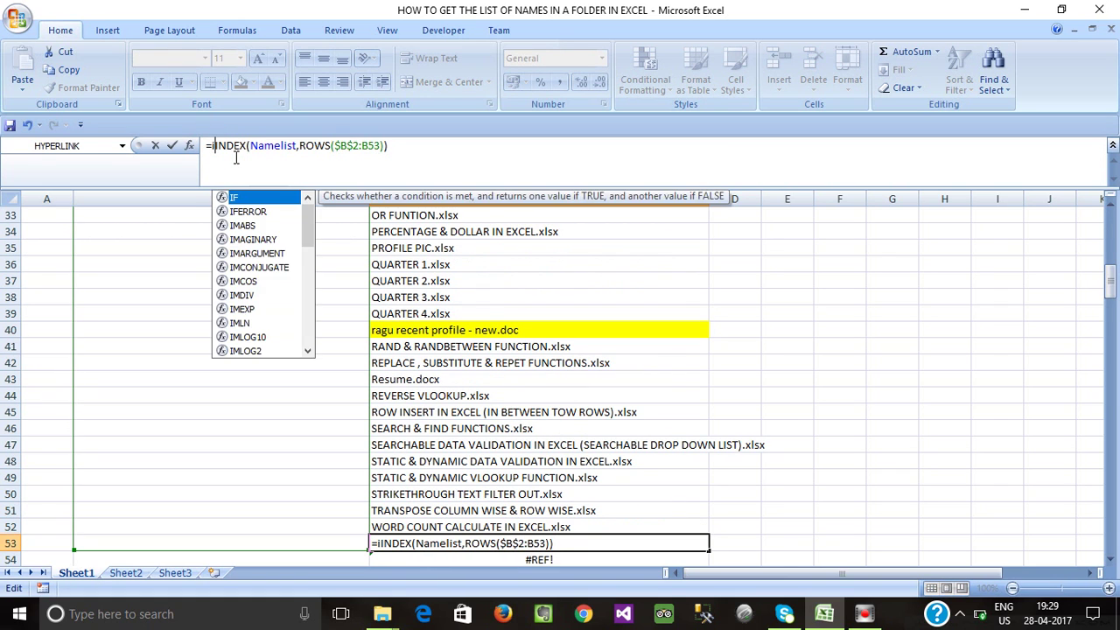
pyautogui.write('ff')
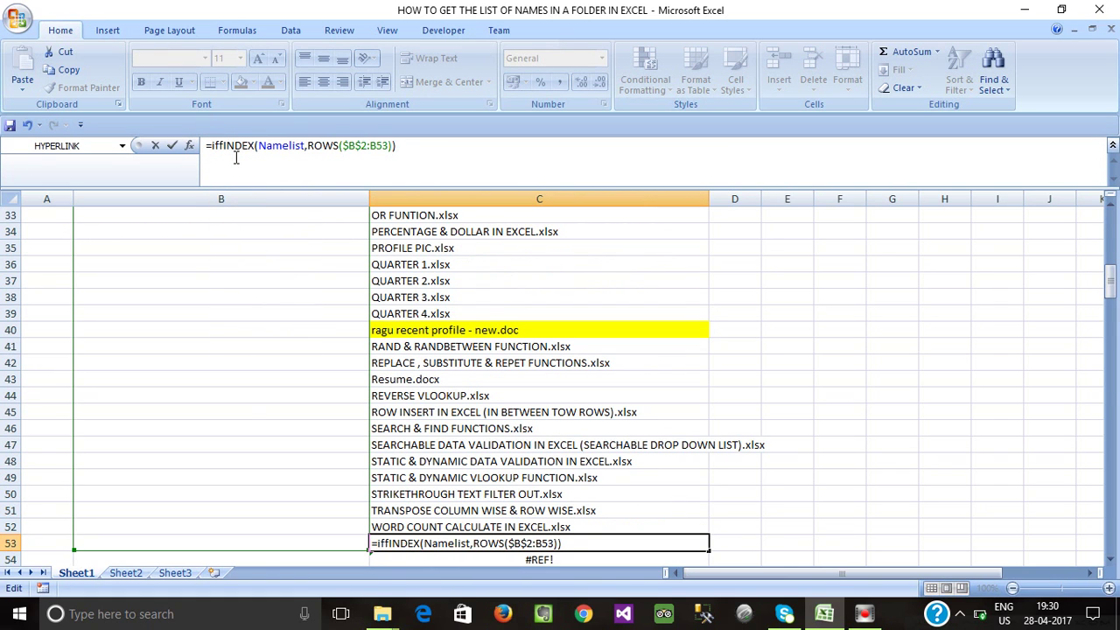
pyautogui.press('BackSpace')
pyautogui.write('err')
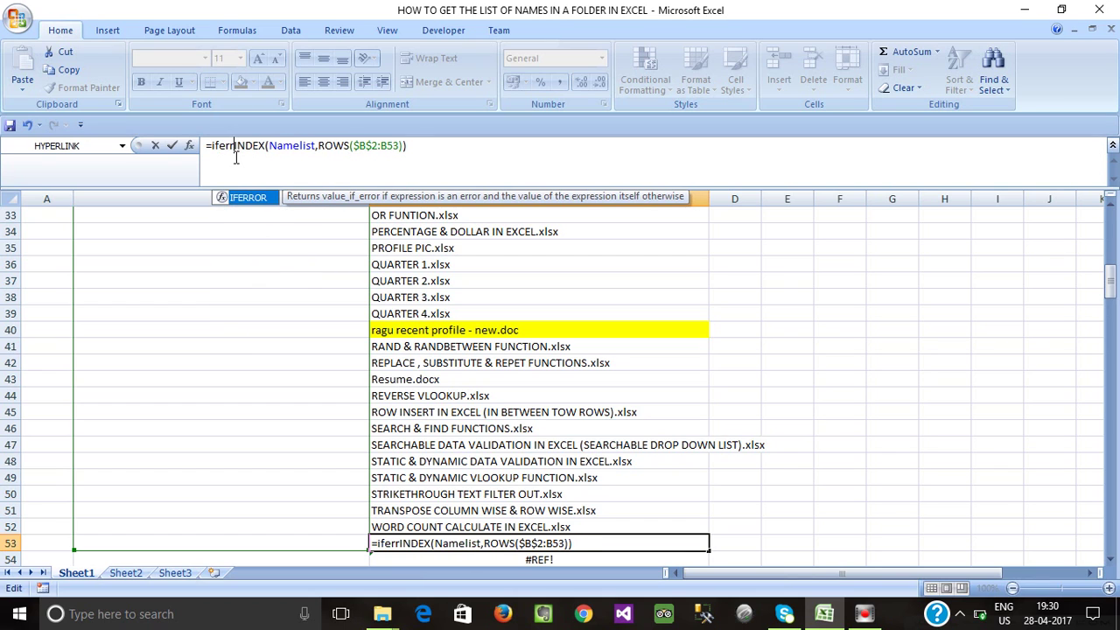
pyautogui.press('Tab')
pyautogui.click(441, 147)
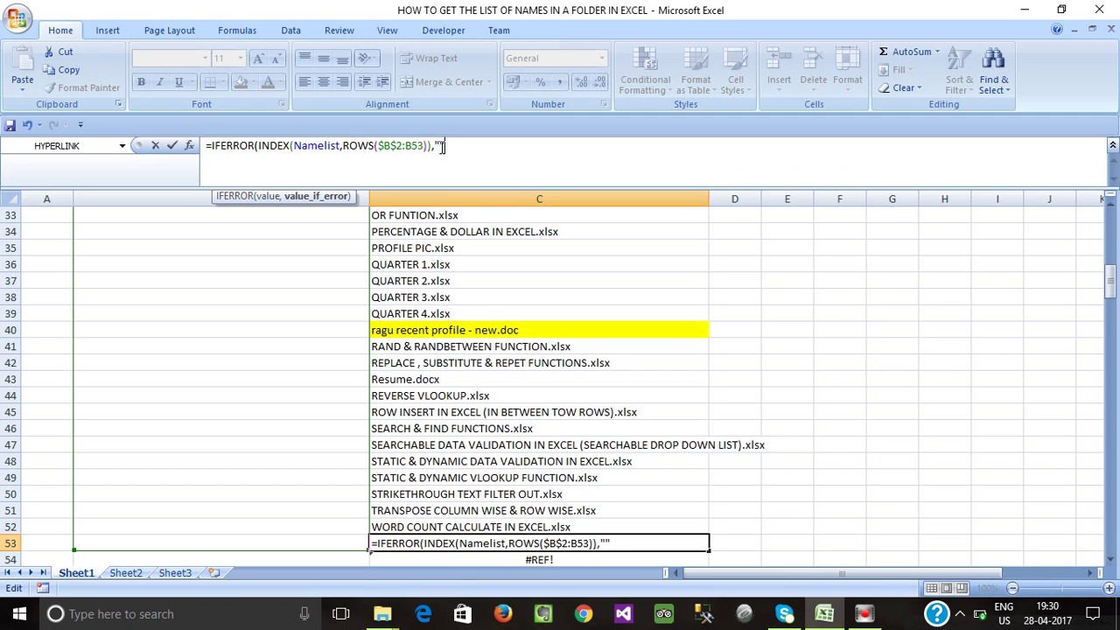
pyautogui.press('Return')
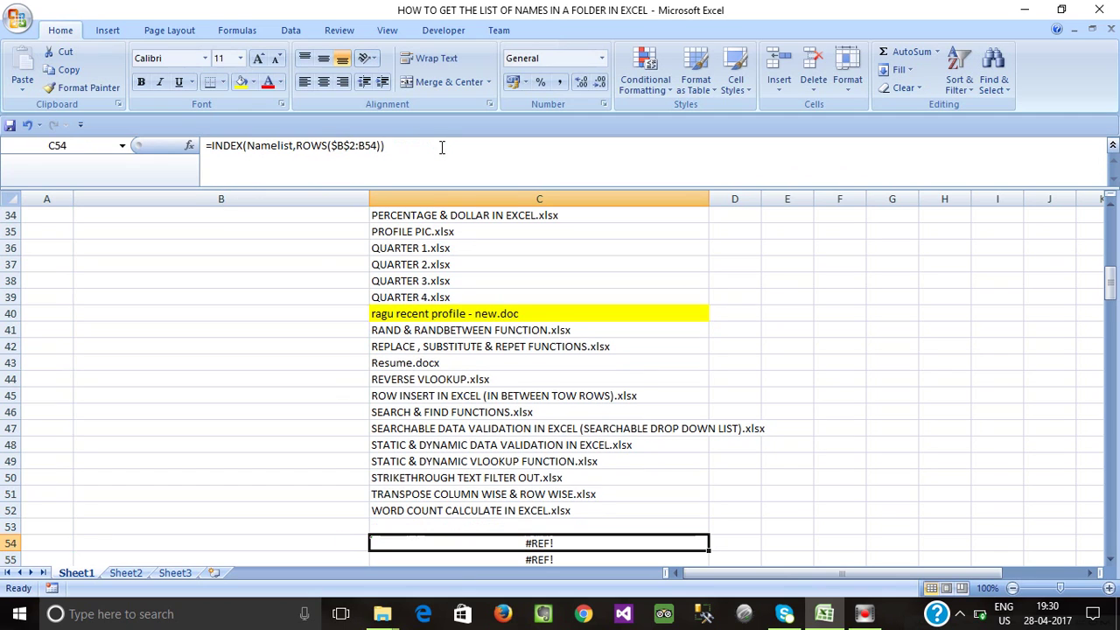
pyautogui.scroll(6, 495, 463)
pyautogui.click(461, 280)
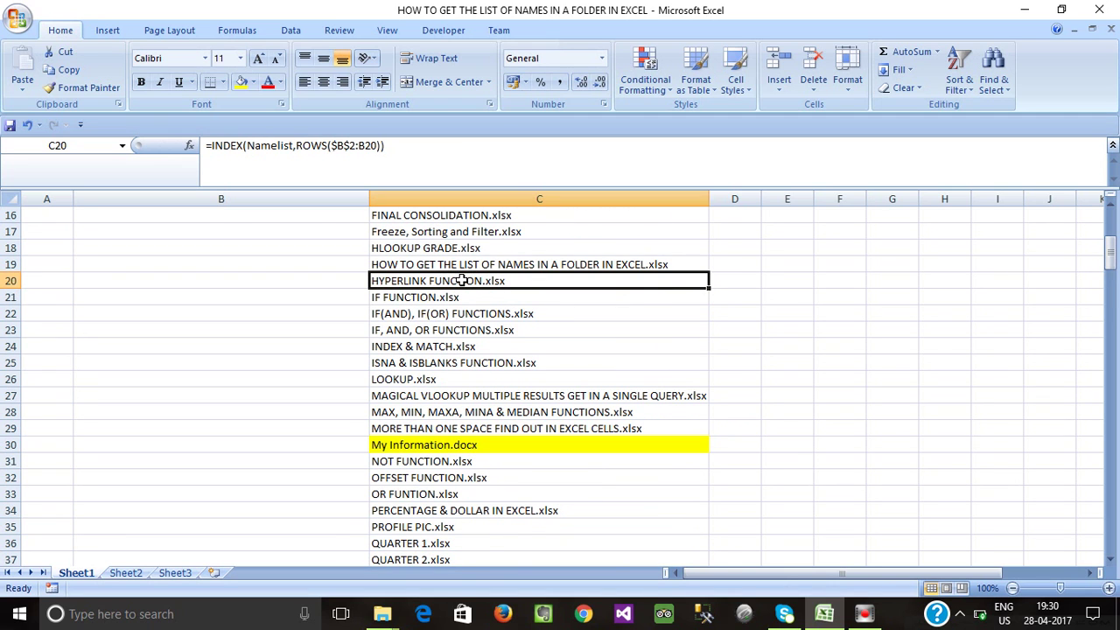
pyautogui.hotkey('ctrl', 'Up')
pyautogui.scroll(1, 461, 280)
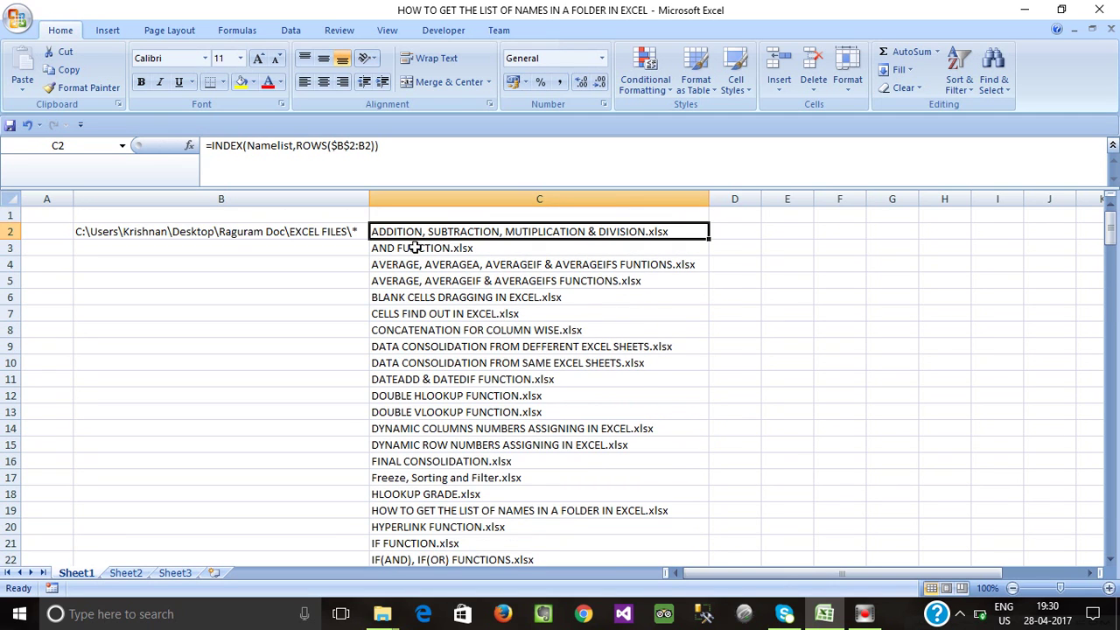
# Change C2 to =IFERROR(INDEX(Namelist,ROWS($B$2:B2)),"").
pyautogui.click(213, 147)
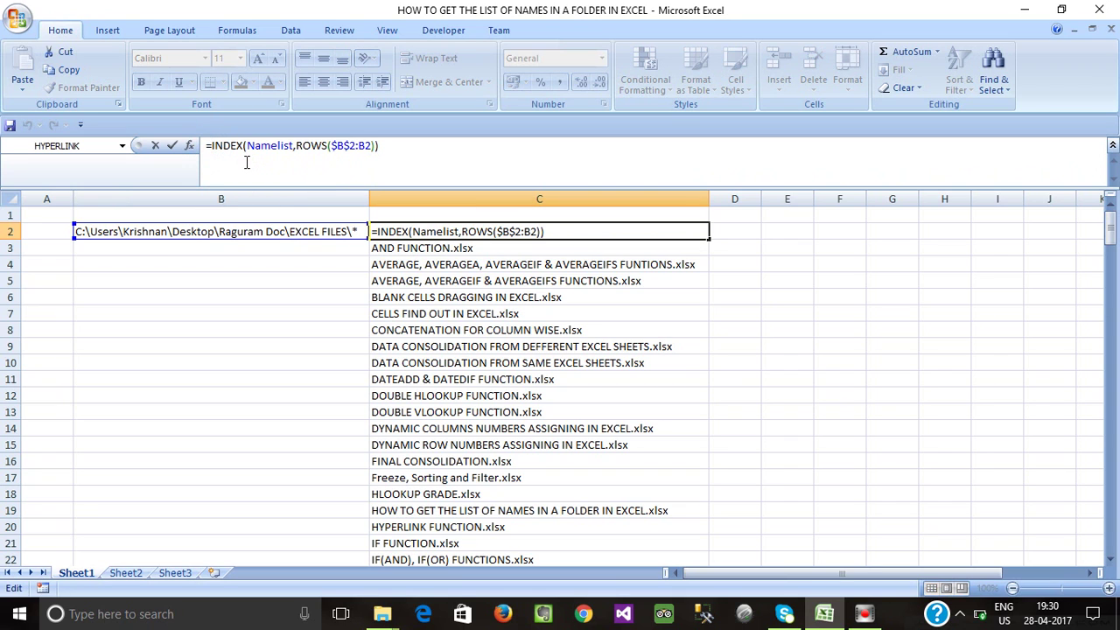
pyautogui.write('iferr')
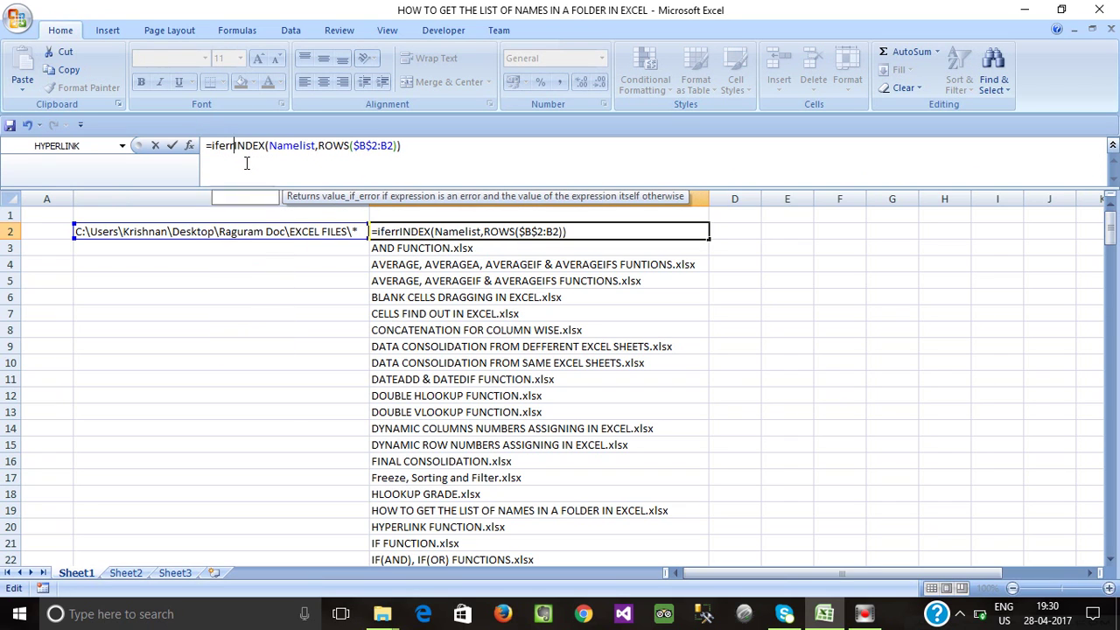
pyautogui.press('Tab')
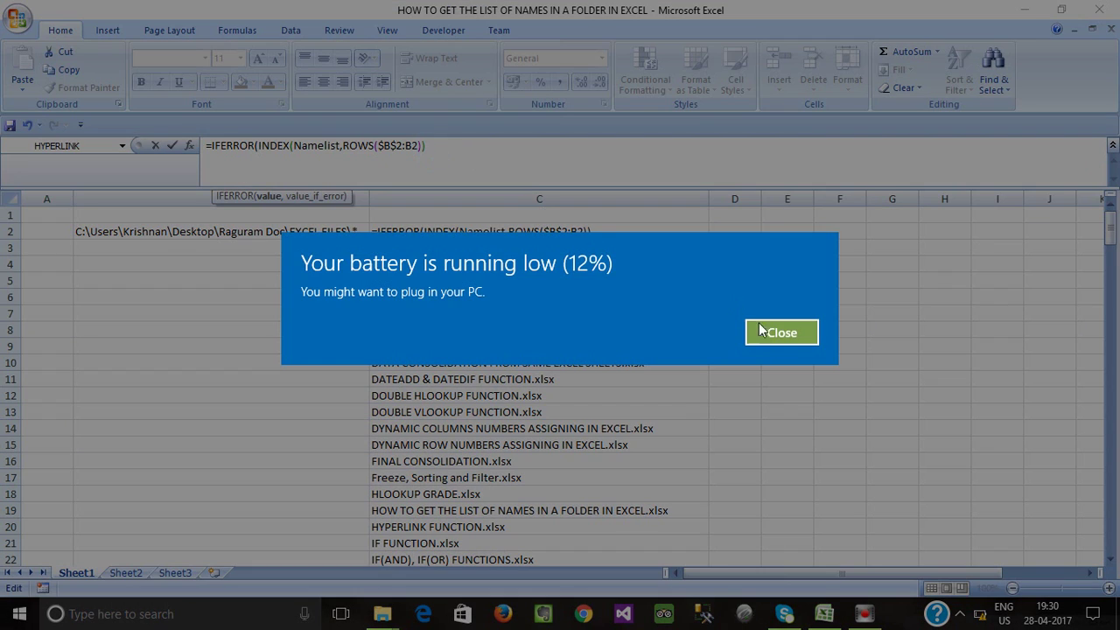
pyautogui.click(761, 331)
pyautogui.write(',')
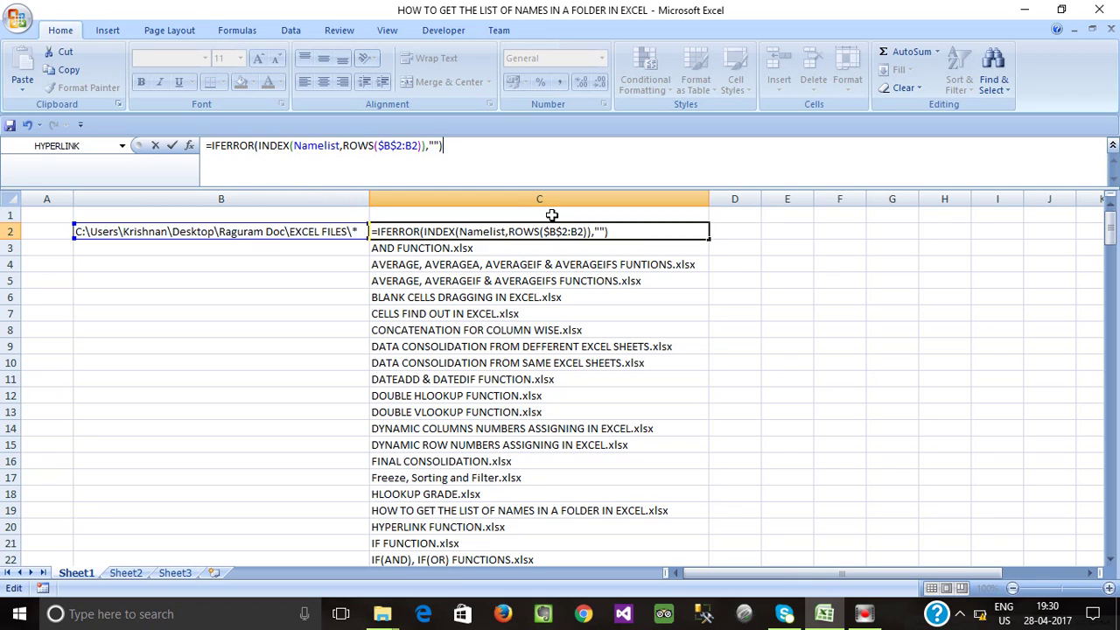
pyautogui.press('Return')
# Fill the C2 formula down through C206 with Ctrl+D.
pyautogui.click(540, 231)
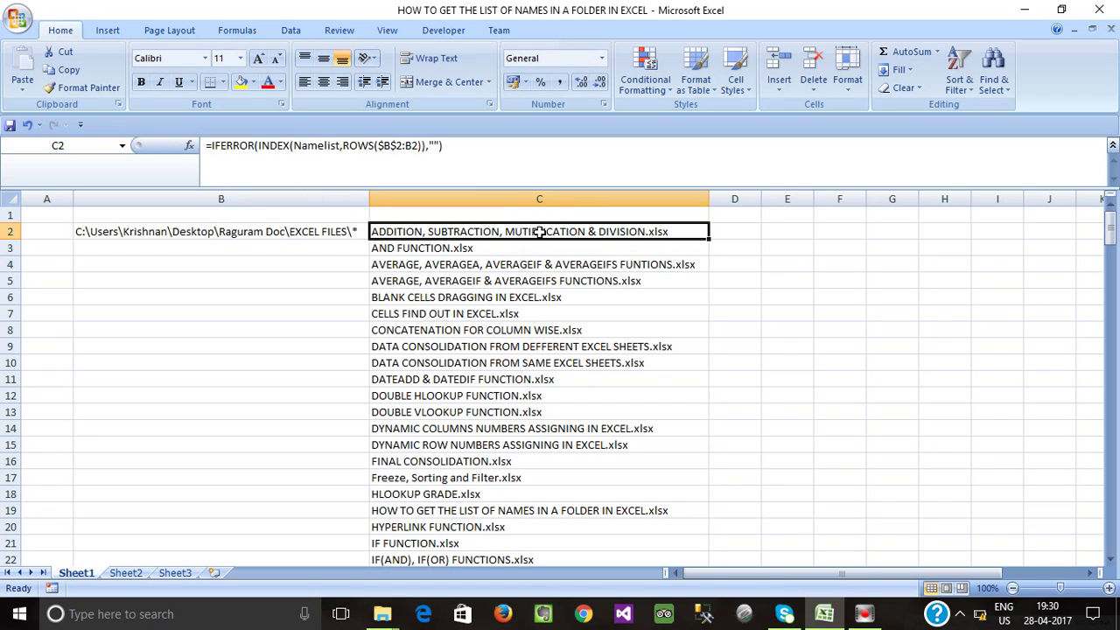
pyautogui.hotkey('ctrl', 'shift', 'Down')
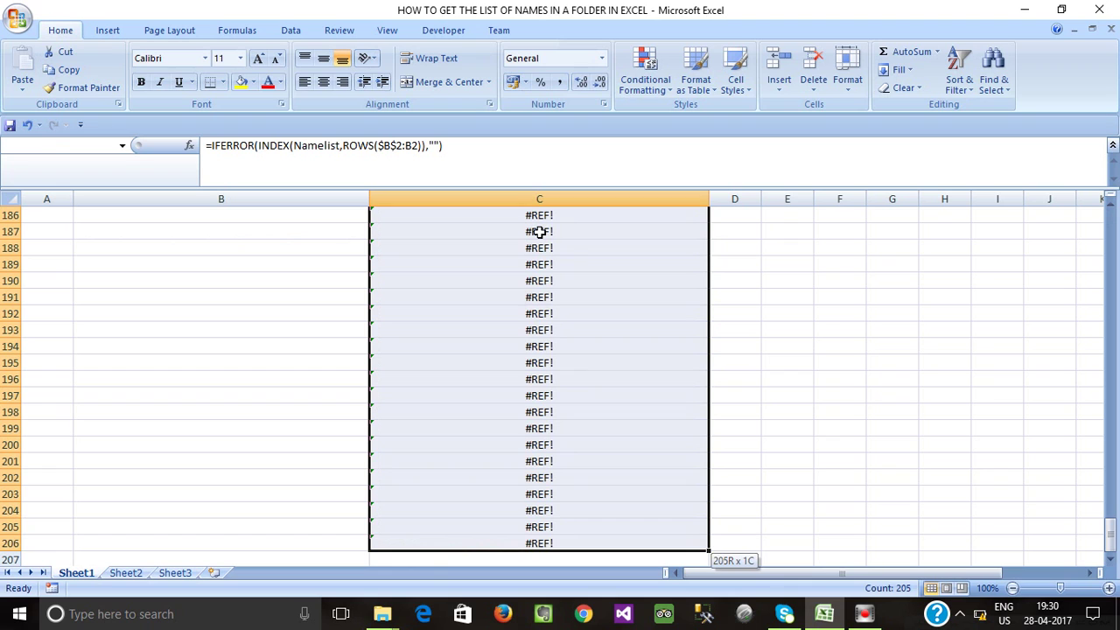
pyautogui.hotkey('ctrl', 'd')
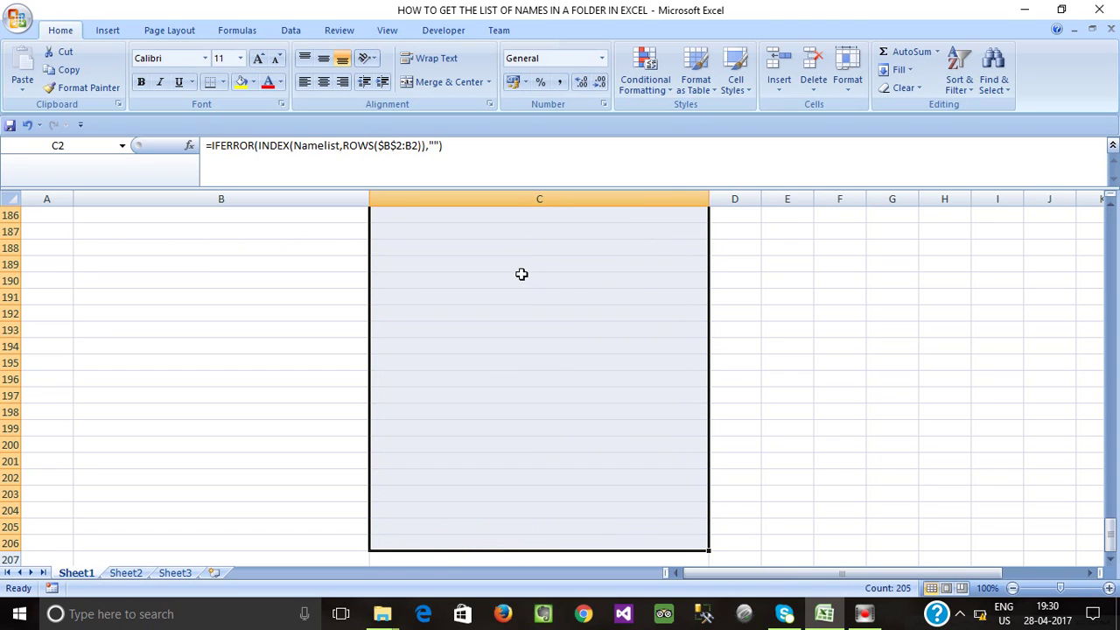
# Check that C53 and the rows below now show blanks, then return to C2.
pyautogui.scroll(6, 551, 383)
pyautogui.click(550, 382)
pyautogui.scroll(10, 552, 395)
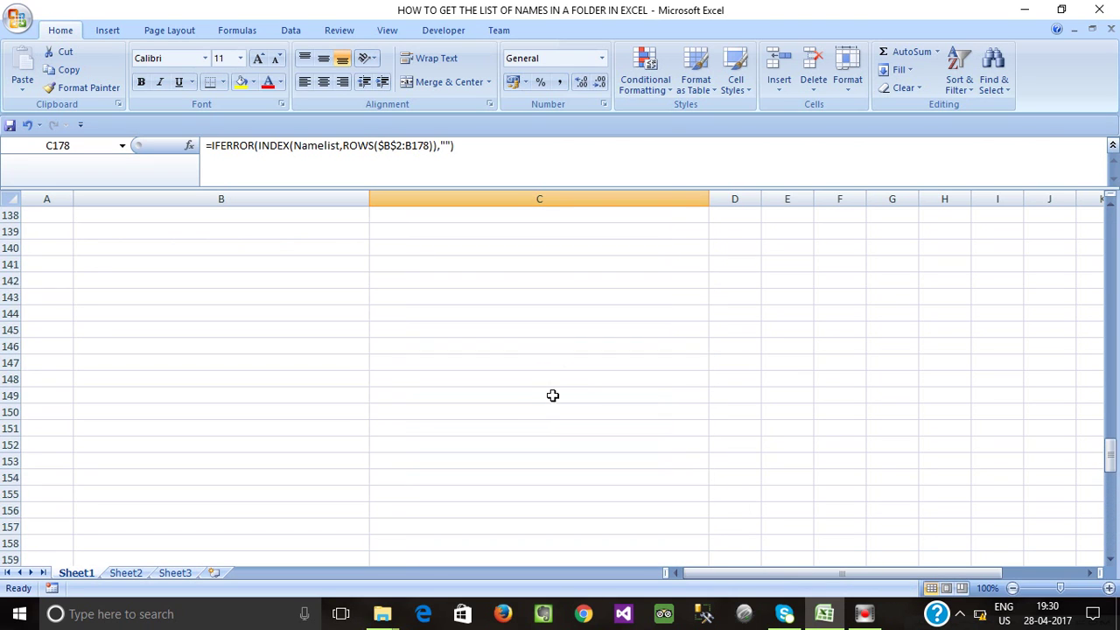
pyautogui.scroll(6, 552, 396)
pyautogui.scroll(8, 555, 368)
pyautogui.click(511, 262)
pyautogui.scroll(10, 511, 265)
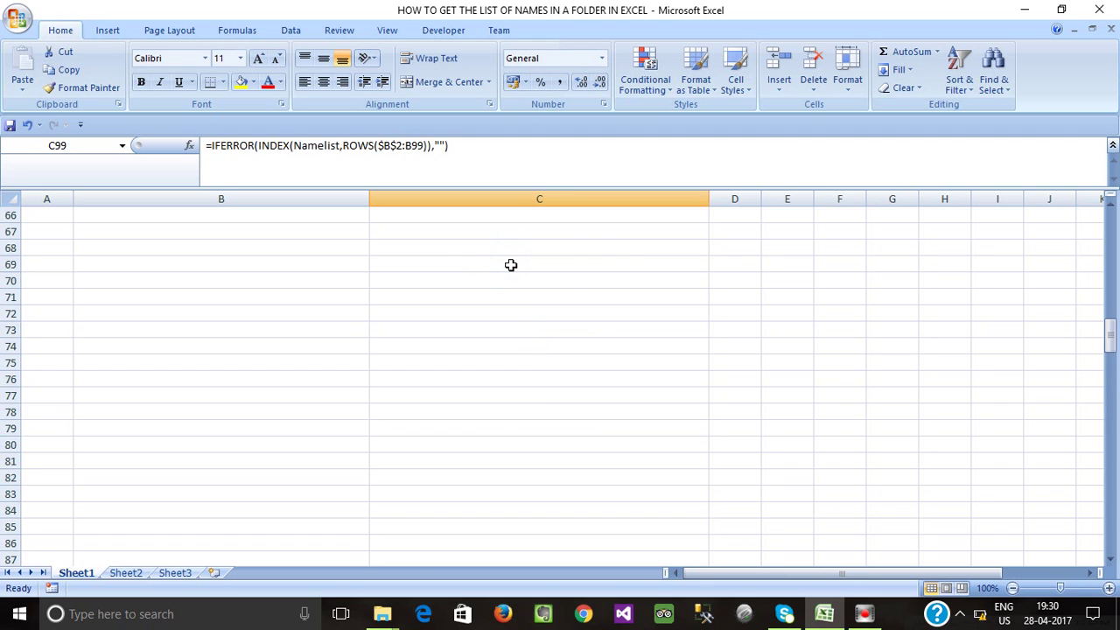
pyautogui.scroll(7, 509, 306)
pyautogui.scroll(1, 508, 337)
pyautogui.click(510, 345)
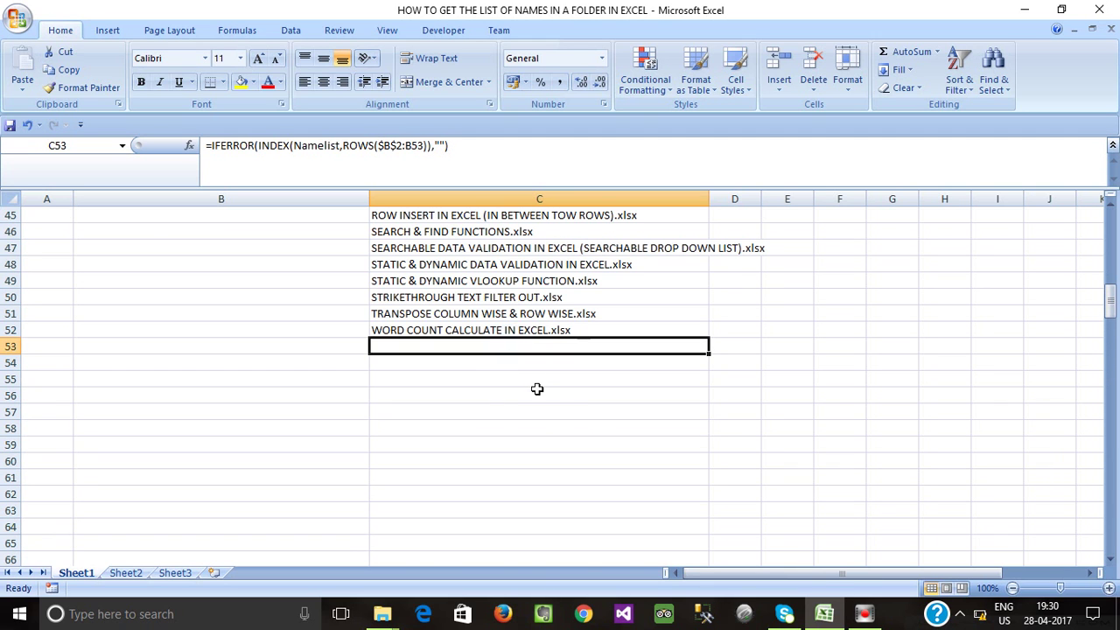
pyautogui.scroll(6, 536, 388)
pyautogui.scroll(9, 536, 388)
pyautogui.click(435, 232)
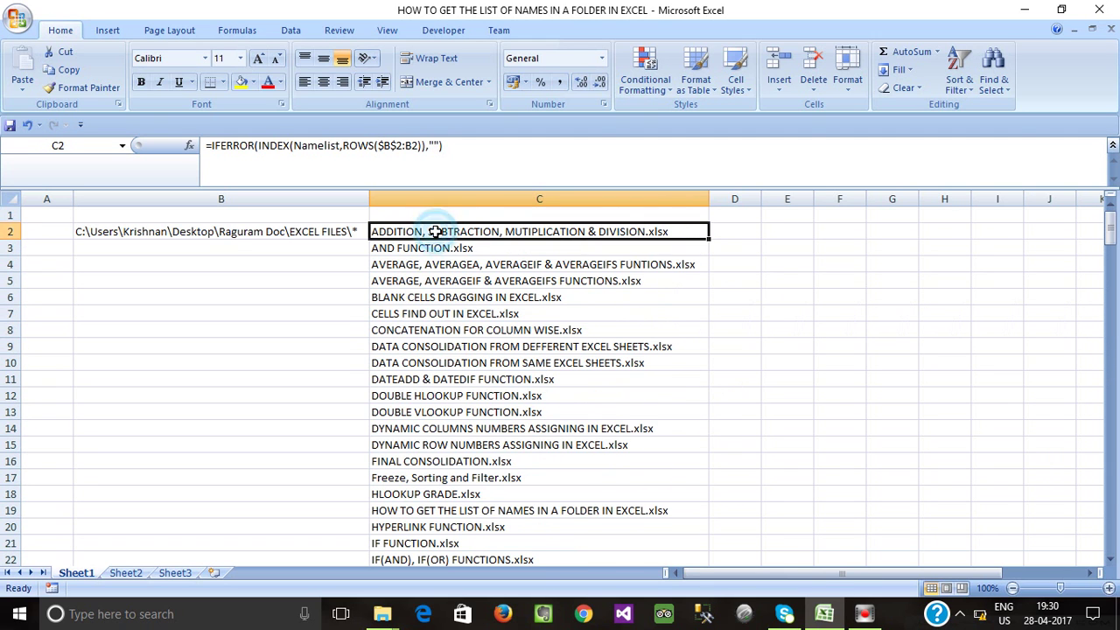
pyautogui.scroll(-5, 435, 232)
pyautogui.scroll(-5, 500, 306)
pyautogui.scroll(-5, 498, 450)
pyautogui.scroll(13, 503, 442)
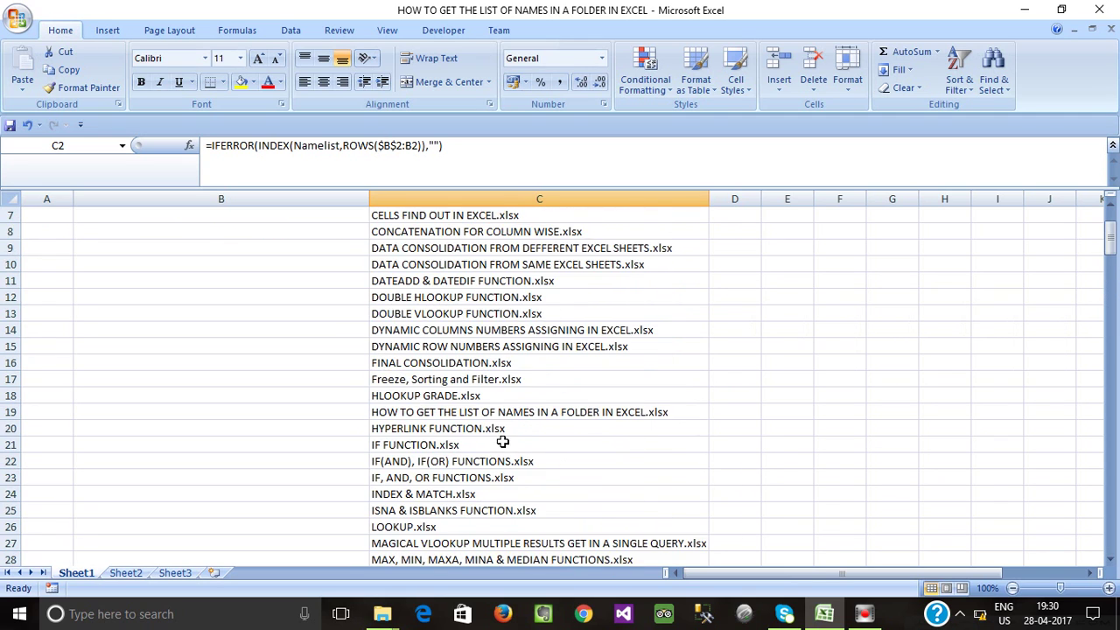
pyautogui.scroll(2, 504, 442)
pyautogui.click(418, 311)
# Change B2's trailing * wildcard to *doc* so column C shows only the three Word files.
pyautogui.click(336, 232)
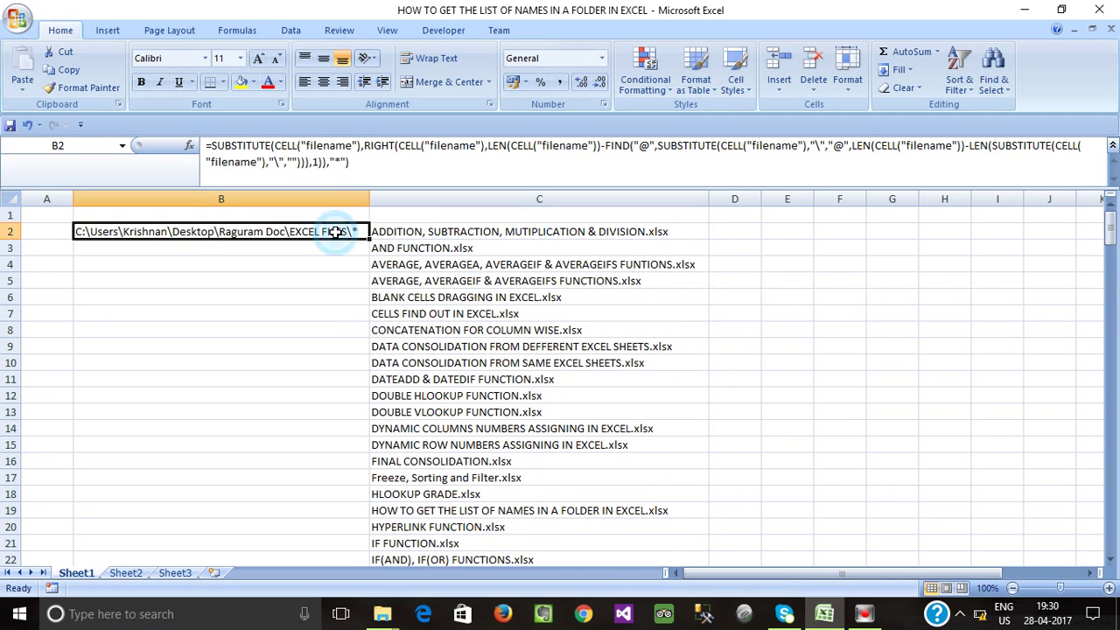
pyautogui.click(348, 162)
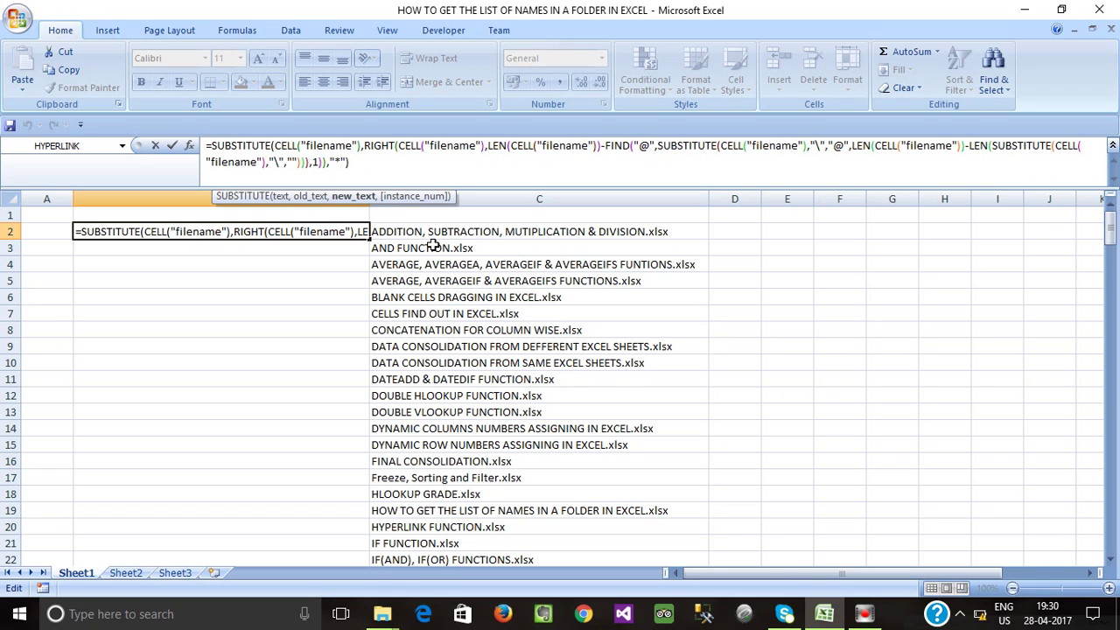
pyautogui.write('do')
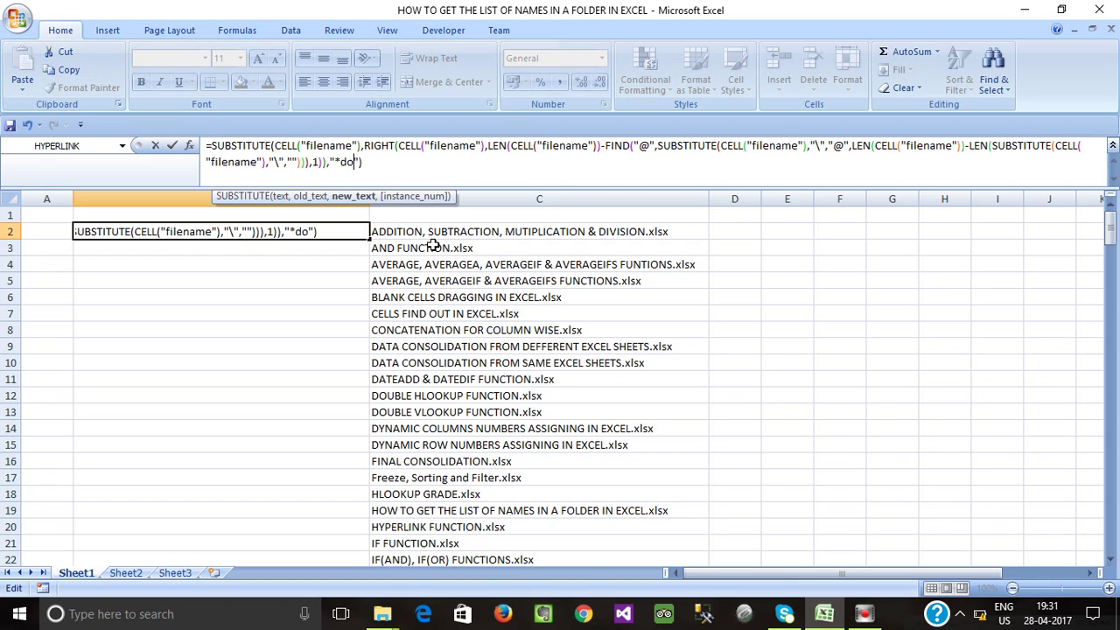
pyautogui.write('c')
pyautogui.write('*')
pyautogui.press('Return')
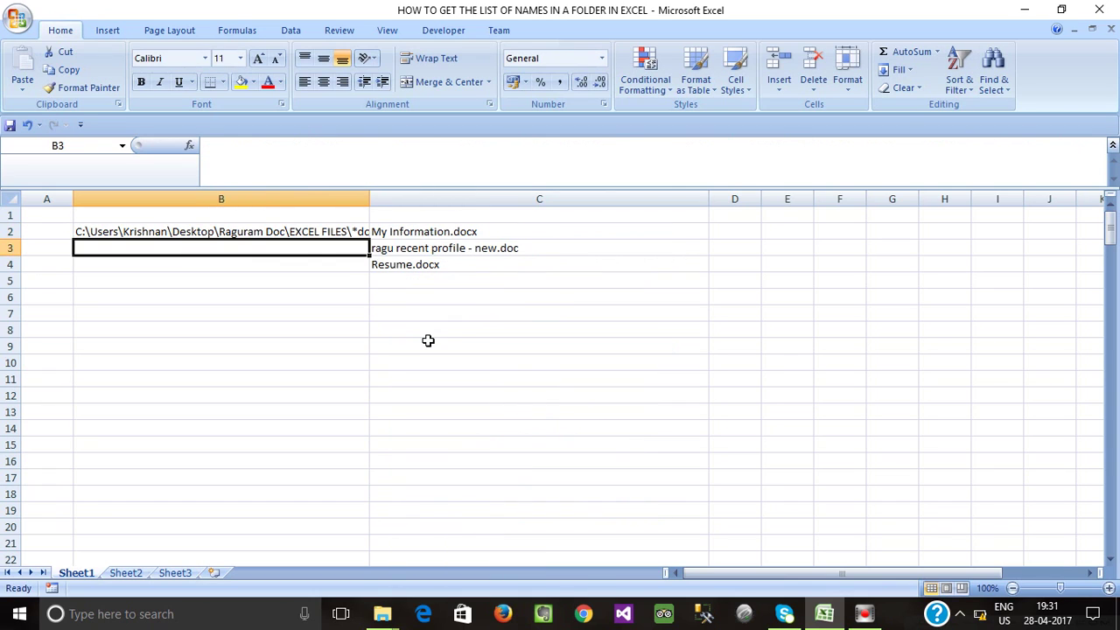
pyautogui.click(417, 193)
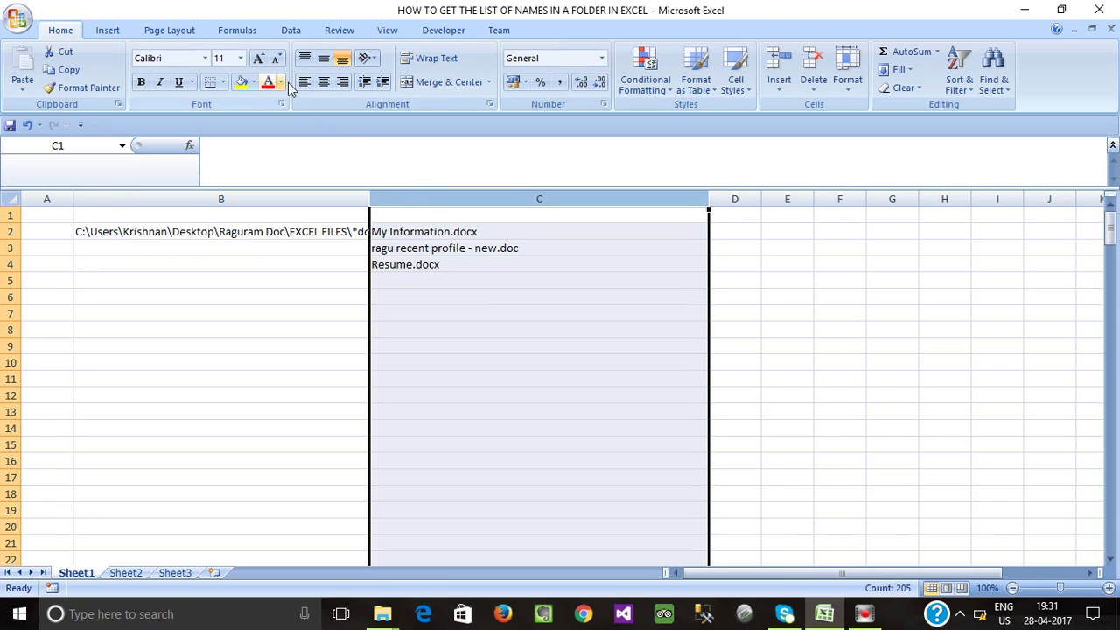
# Centre column C, then align C2:C4 left, right, and finally left again.
pyautogui.click(323, 81)
pyautogui.click(520, 297)
pyautogui.moveTo(500, 231); pyautogui.dragTo(520, 264)
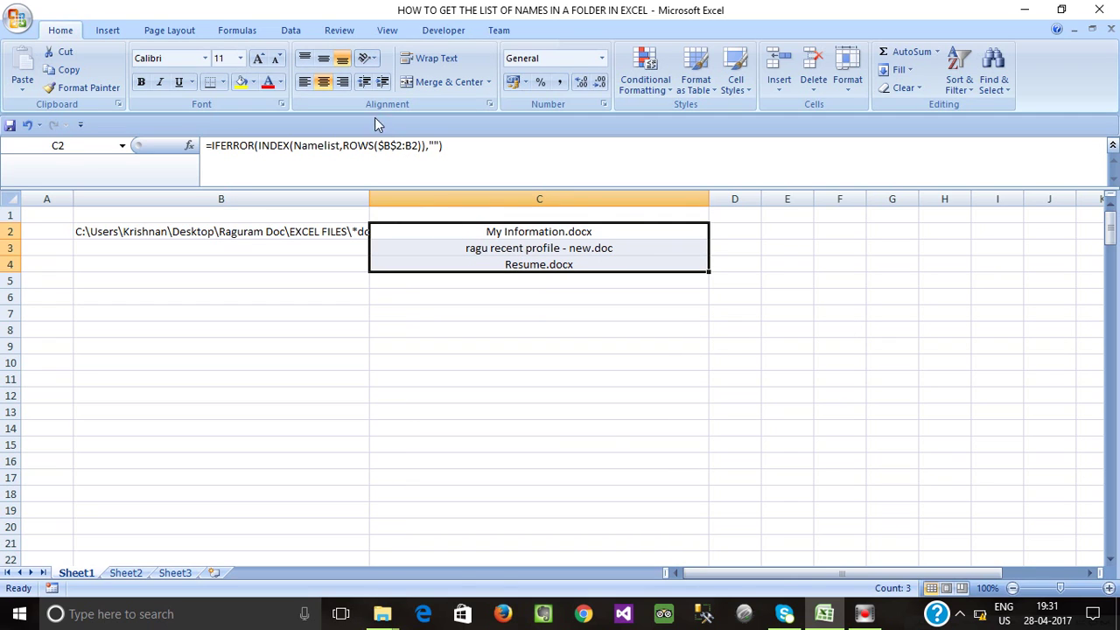
pyautogui.click(304, 84)
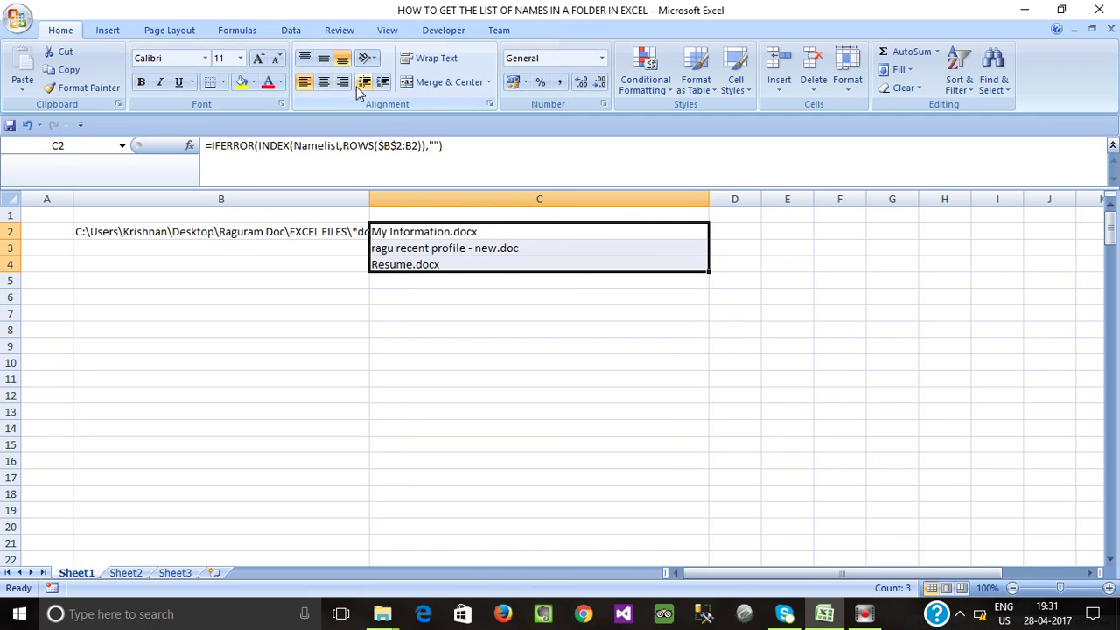
pyautogui.click(343, 84)
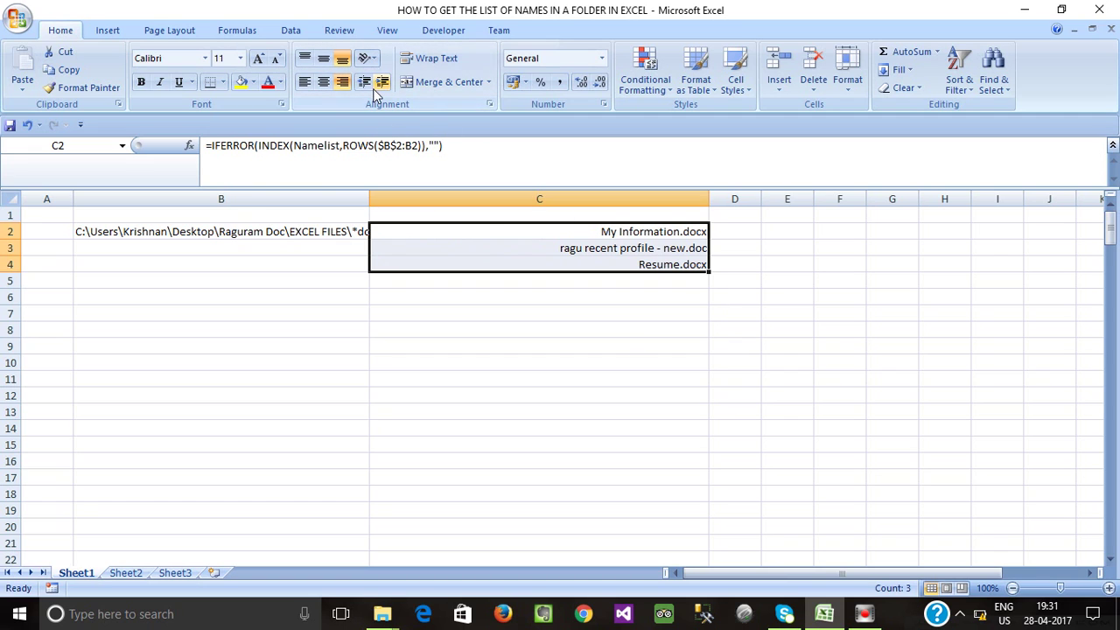
pyautogui.click(305, 83)
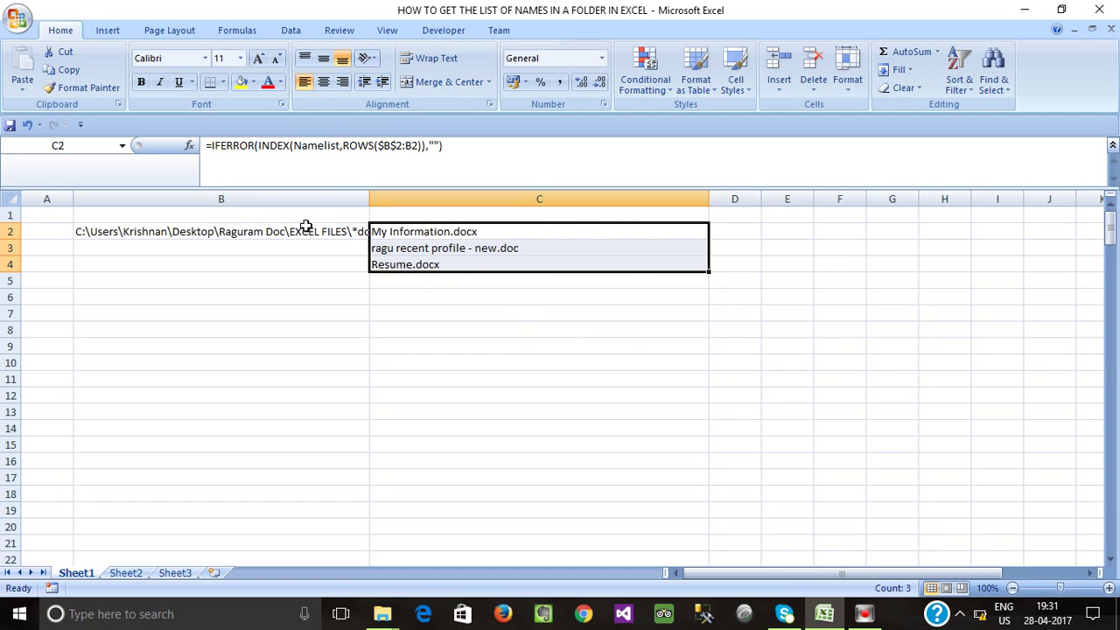
pyautogui.click(298, 231)
# Edit B2's wildcard from *doc* back to * so every file is listed.
pyautogui.click(361, 162)
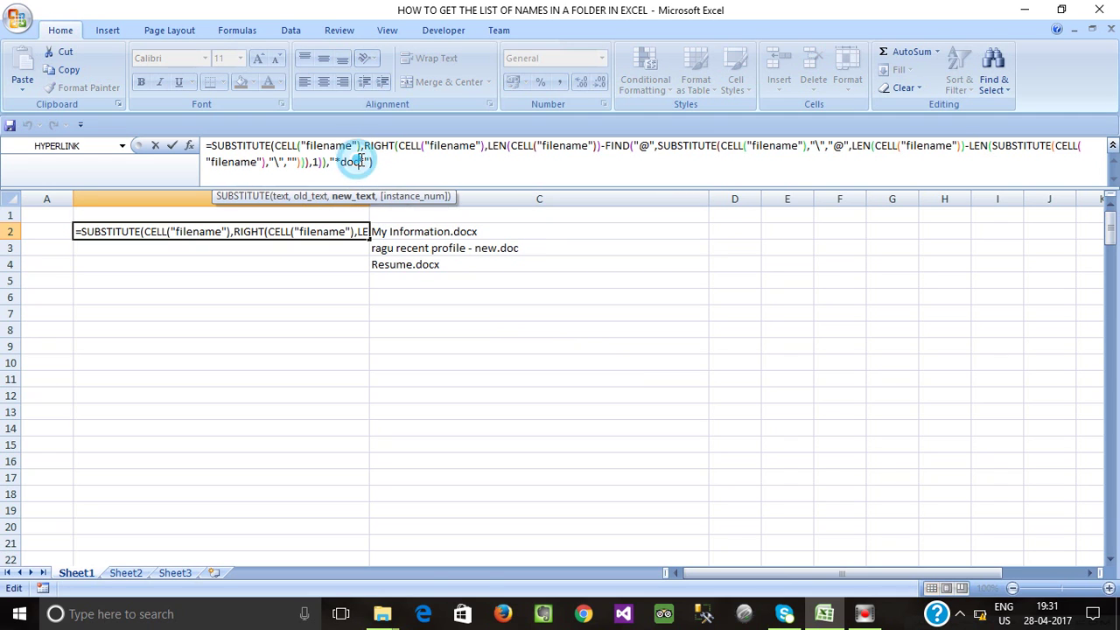
pyautogui.press('BackSpace')
pyautogui.press('BackSpace')
pyautogui.press('BackSpace')
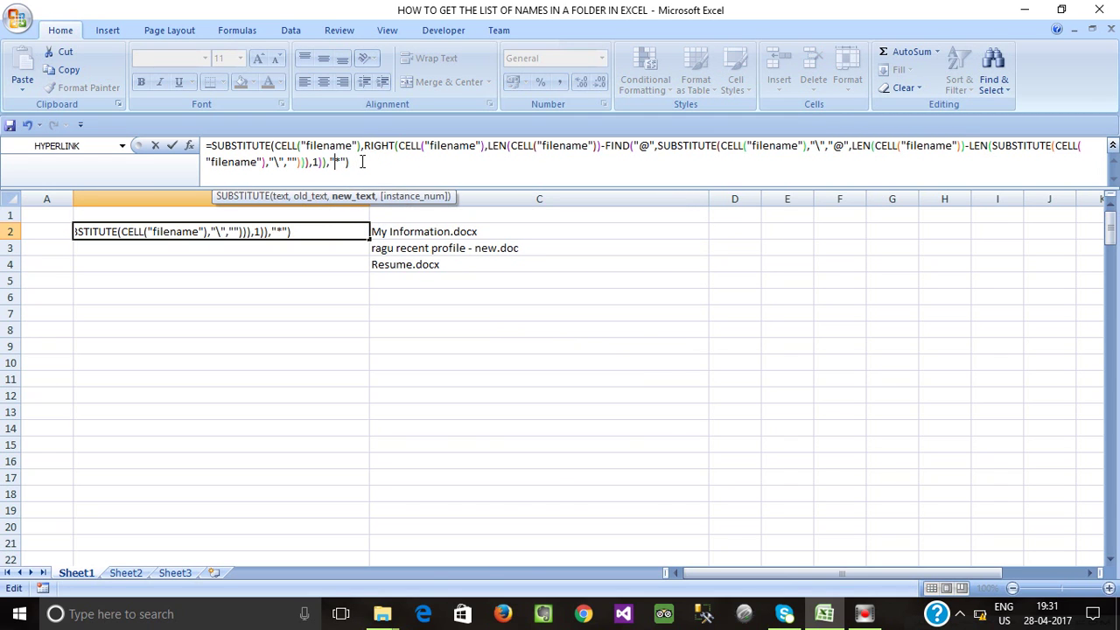
pyautogui.press('BackSpace')
pyautogui.press('Return')
# Left-align all the file names in column C.
pyautogui.click(513, 395)
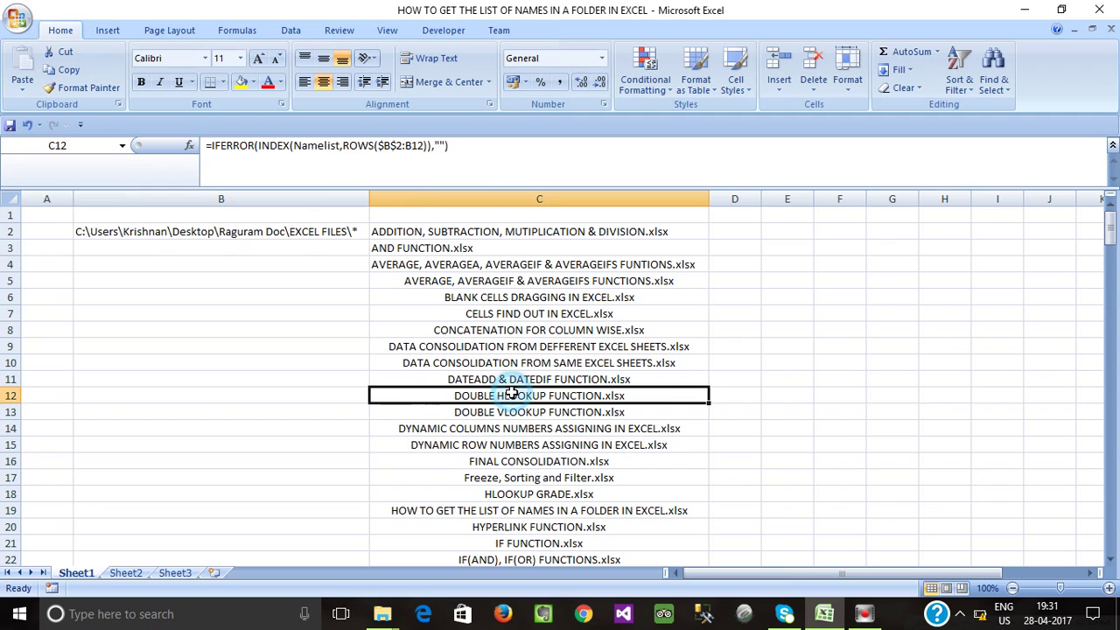
pyautogui.click(487, 189)
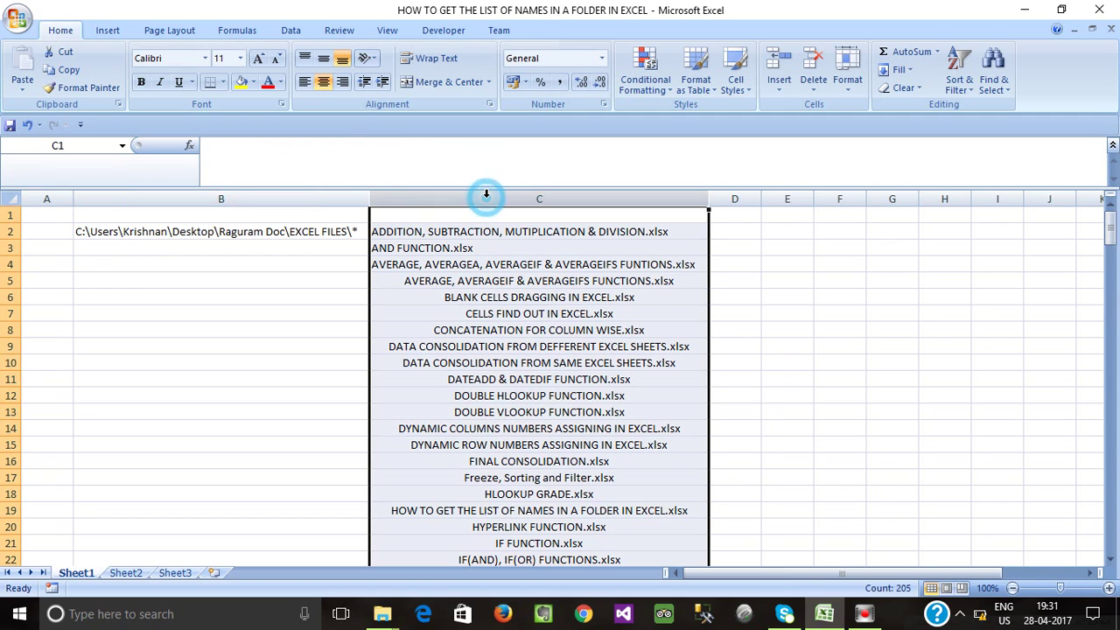
pyautogui.click(303, 82)
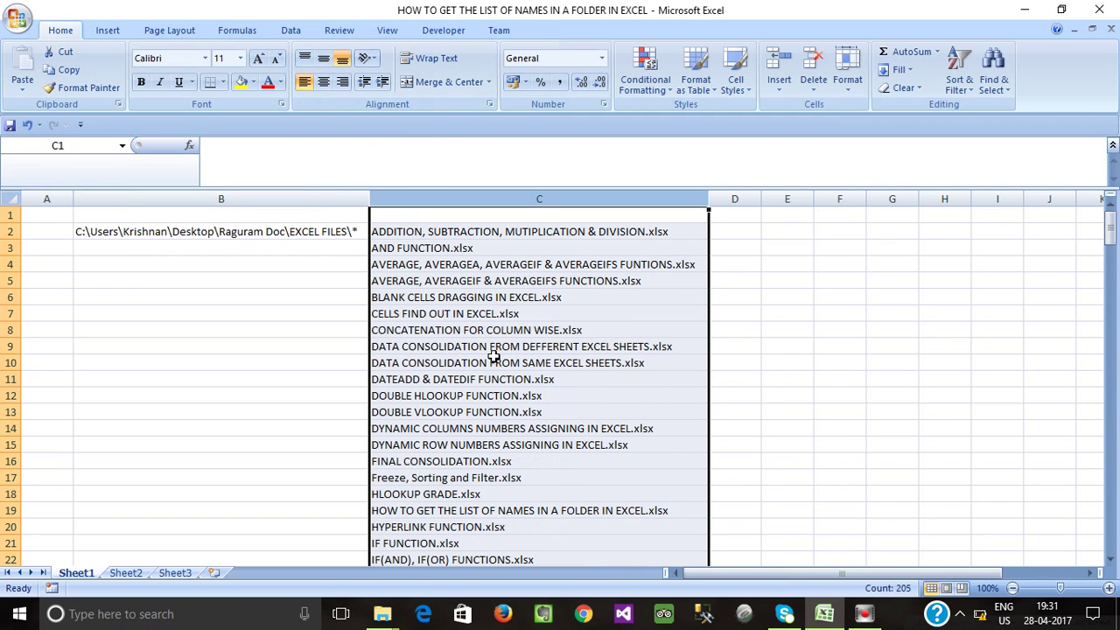
pyautogui.scroll(-6, 493, 368)
pyautogui.scroll(-2, 492, 410)
pyautogui.scroll(-5, 493, 410)
pyautogui.scroll(3, 493, 409)
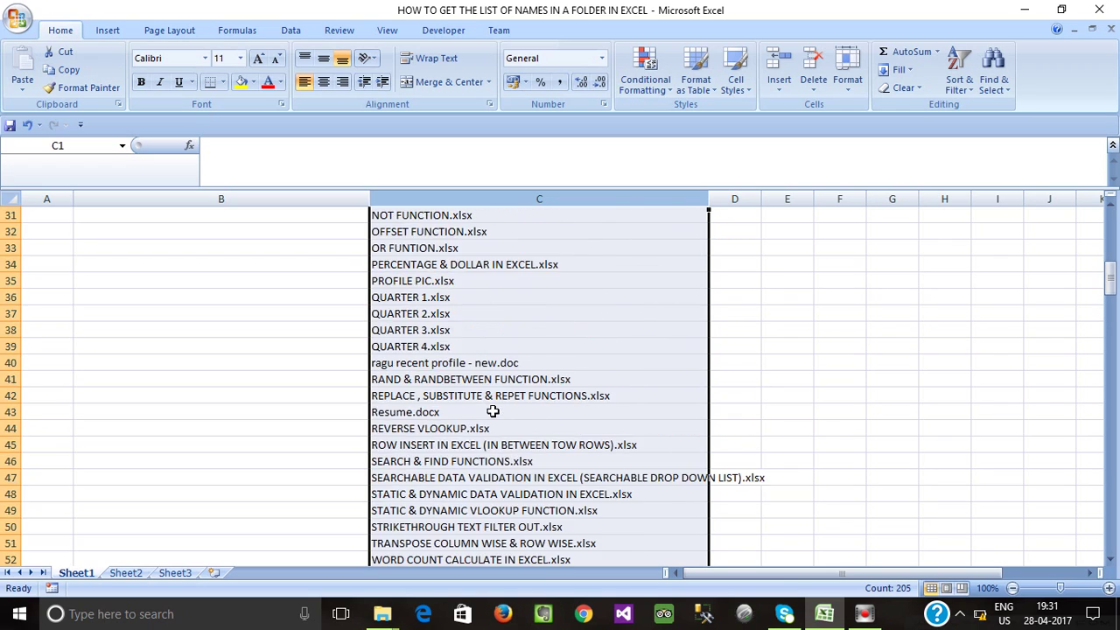
pyautogui.scroll(3, 493, 410)
pyautogui.scroll(7, 493, 411)
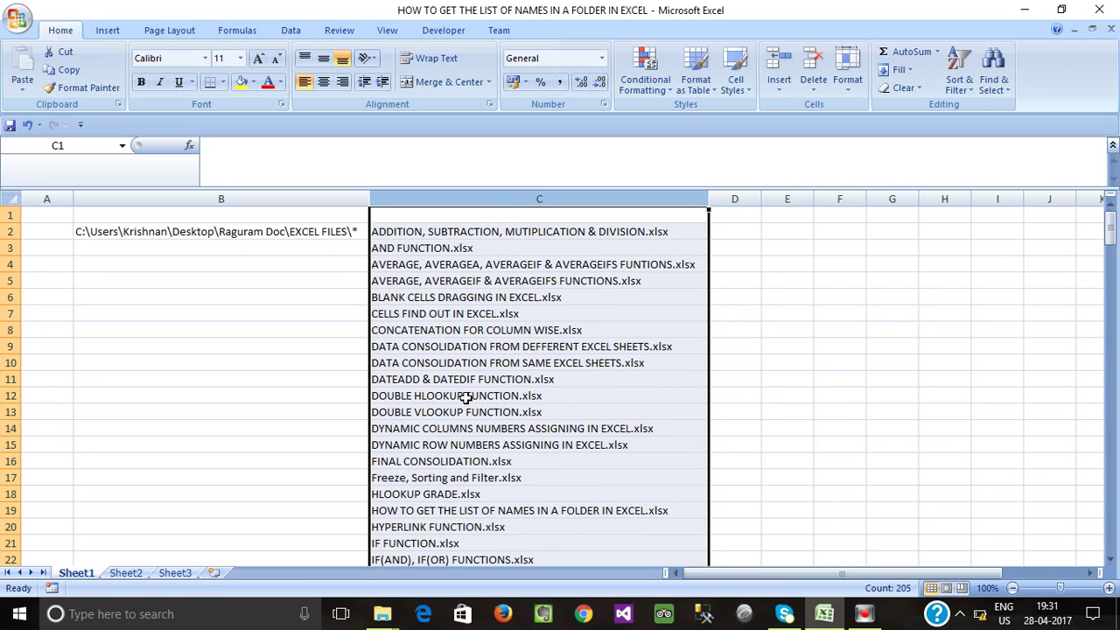
pyautogui.scroll(-7, 470, 399)
pyautogui.scroll(-6, 470, 400)
pyautogui.scroll(-4, 470, 399)
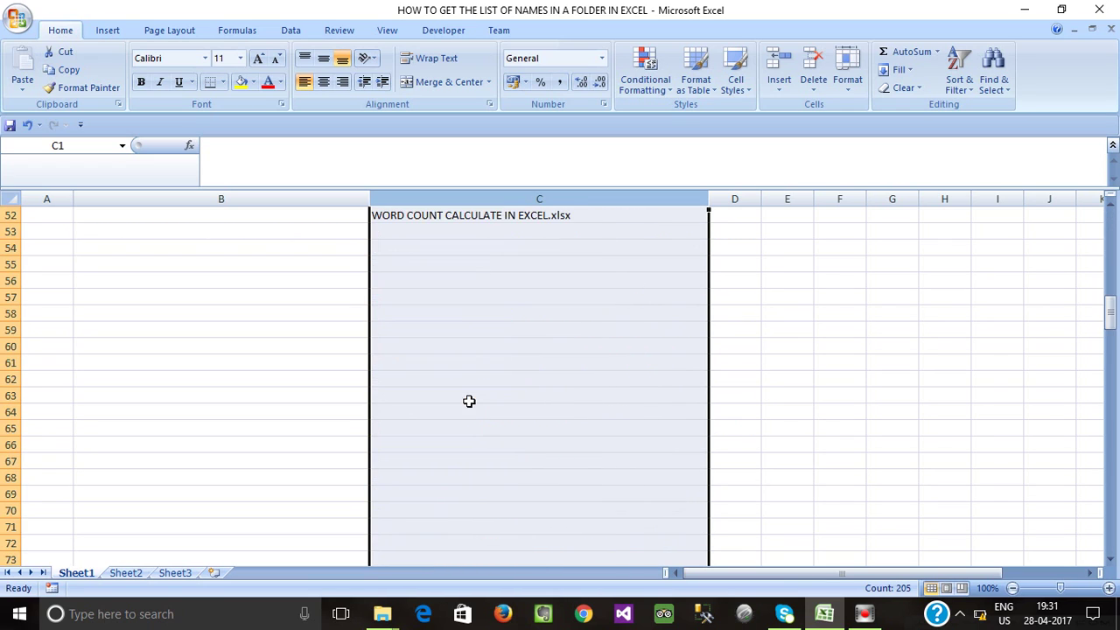
pyautogui.scroll(3, 475, 400)
pyautogui.scroll(4, 475, 399)
pyautogui.scroll(2, 477, 398)
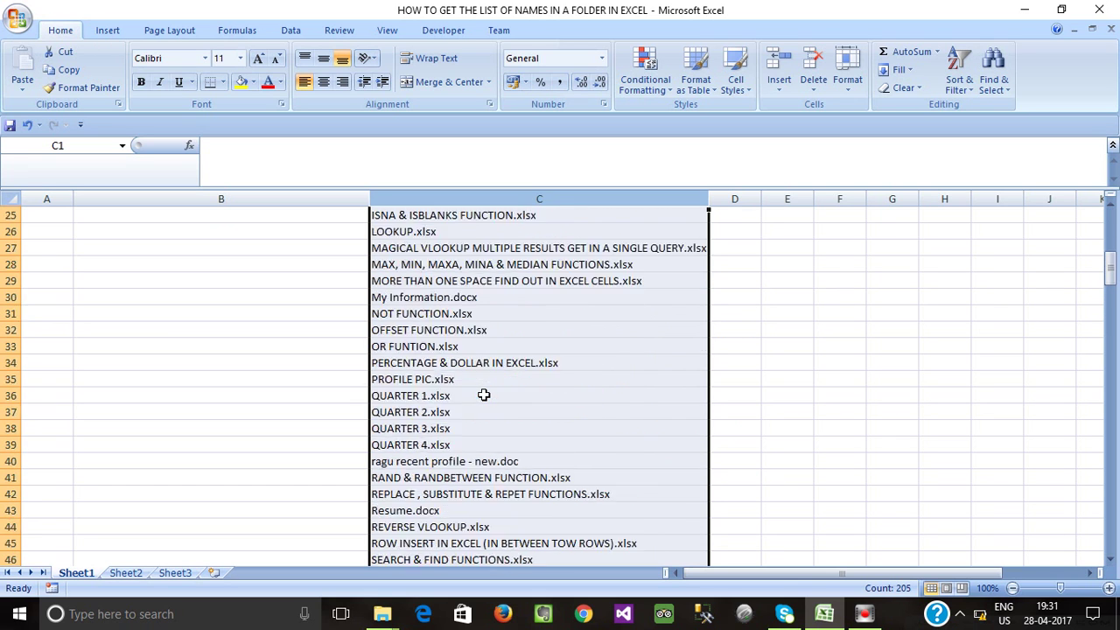
pyautogui.scroll(3, 484, 396)
# Widen column C to fit the longest file names.
pyautogui.moveTo(708, 198); pyautogui.dragTo(731, 199)
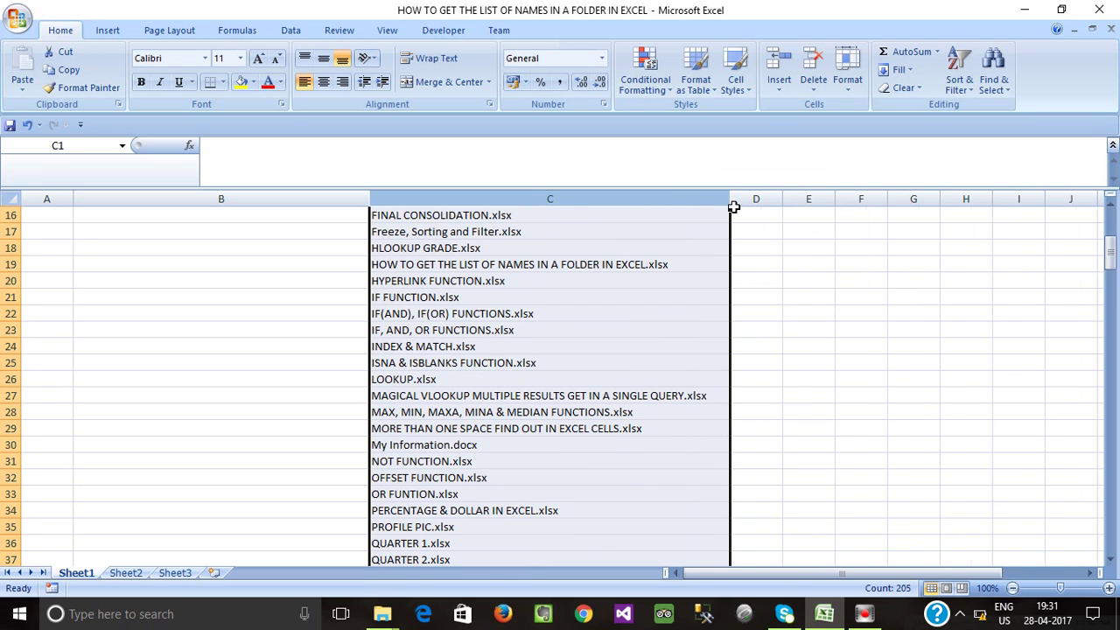
pyautogui.click(644, 359)
pyautogui.scroll(-8, 618, 434)
pyautogui.scroll(1, 618, 434)
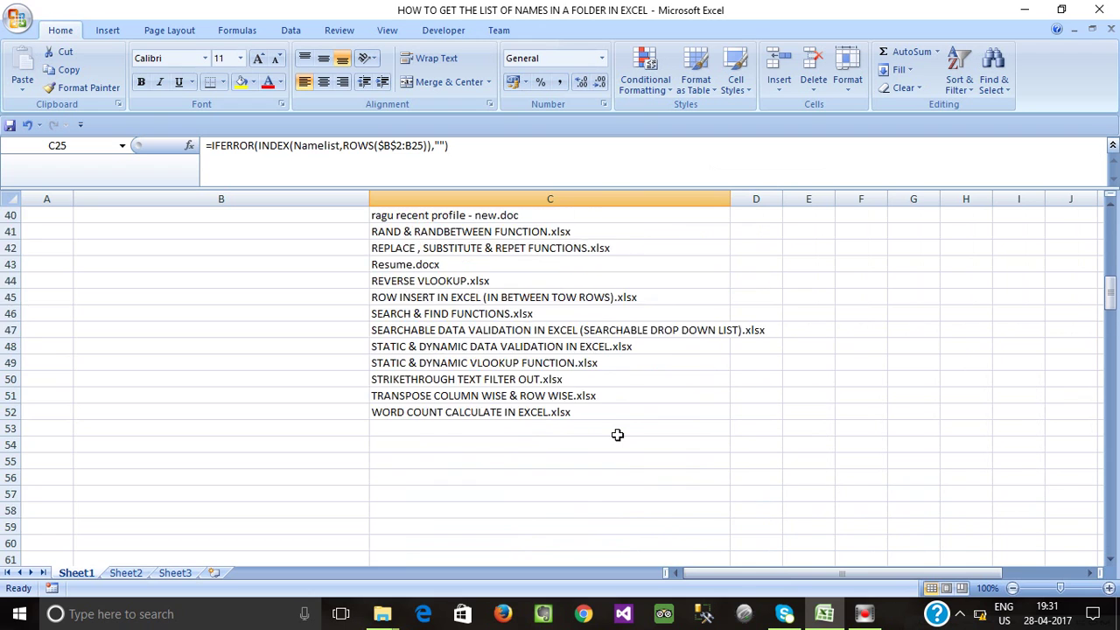
pyautogui.scroll(10, 617, 431)
pyautogui.scroll(3, 618, 429)
pyautogui.click(326, 232)
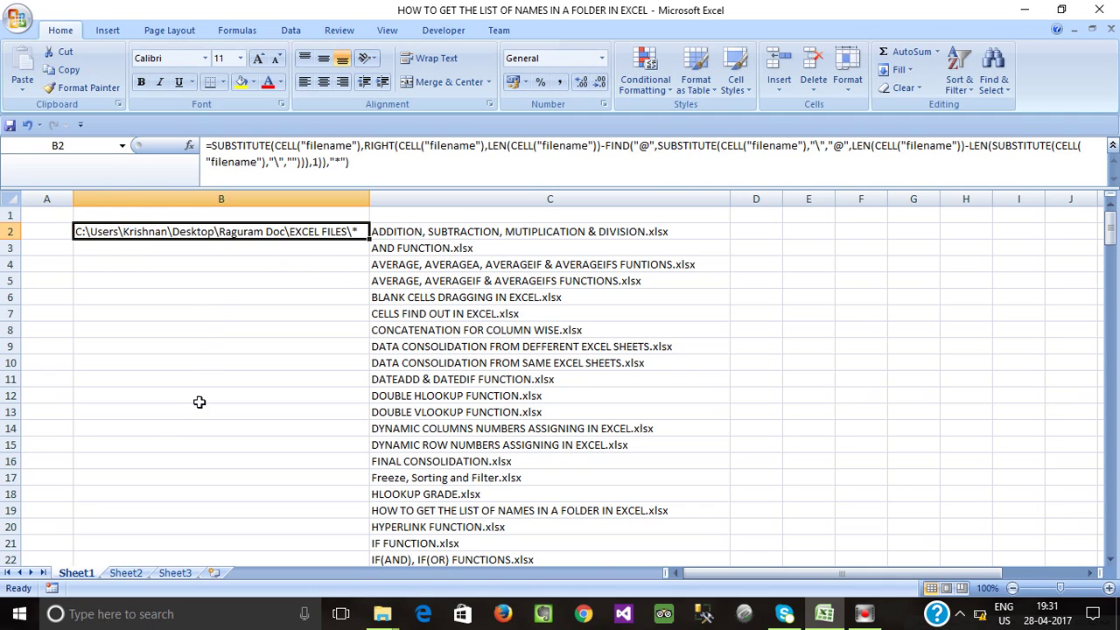
# On Sheet2, reopen and commit B13's path formula, which then displays as literal text.
pyautogui.click(131, 573)
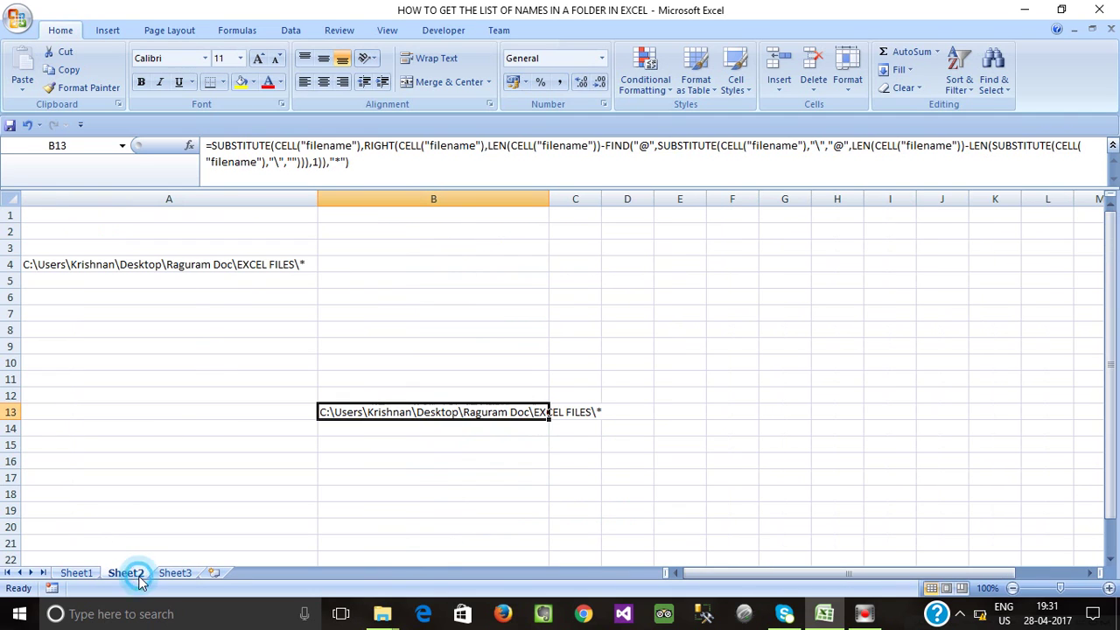
pyautogui.doubleClick(331, 423)
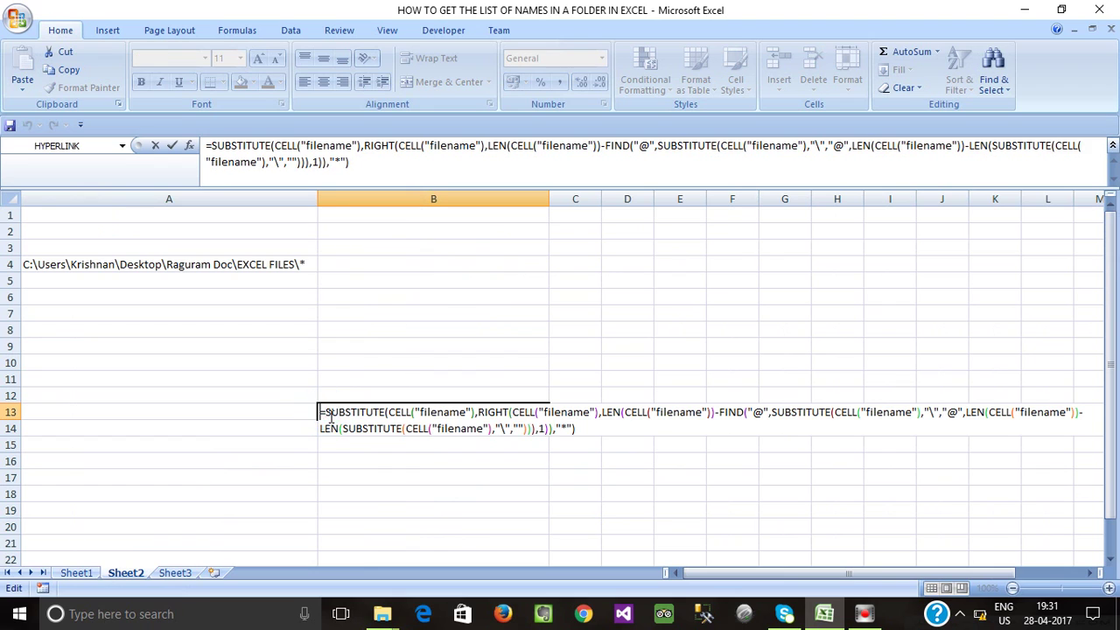
pyautogui.click(461, 448)
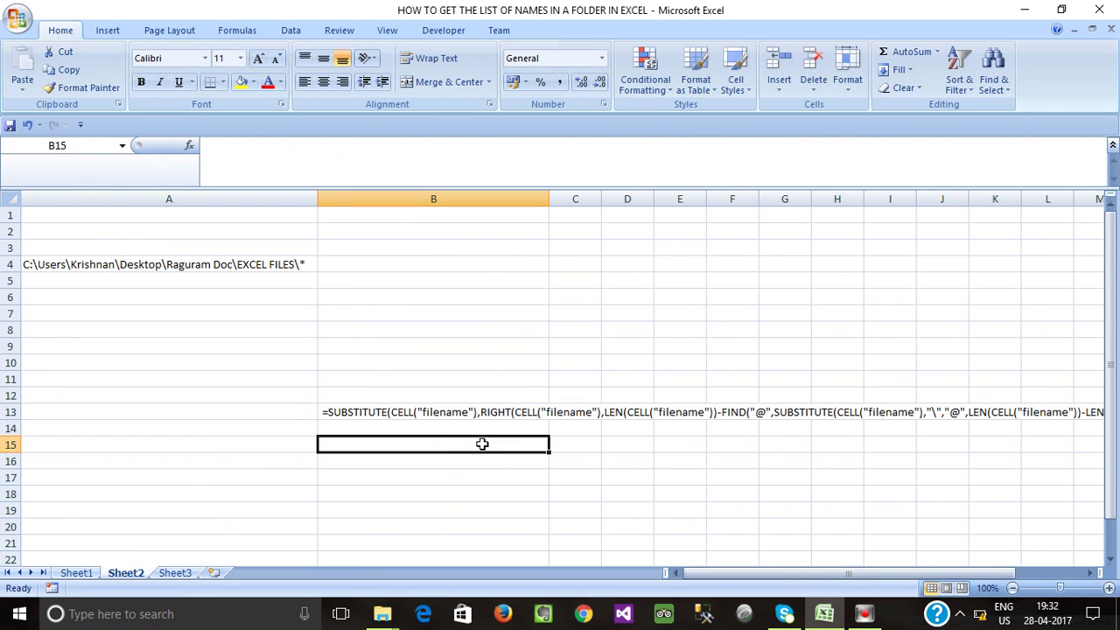
pyautogui.doubleClick(323, 414)
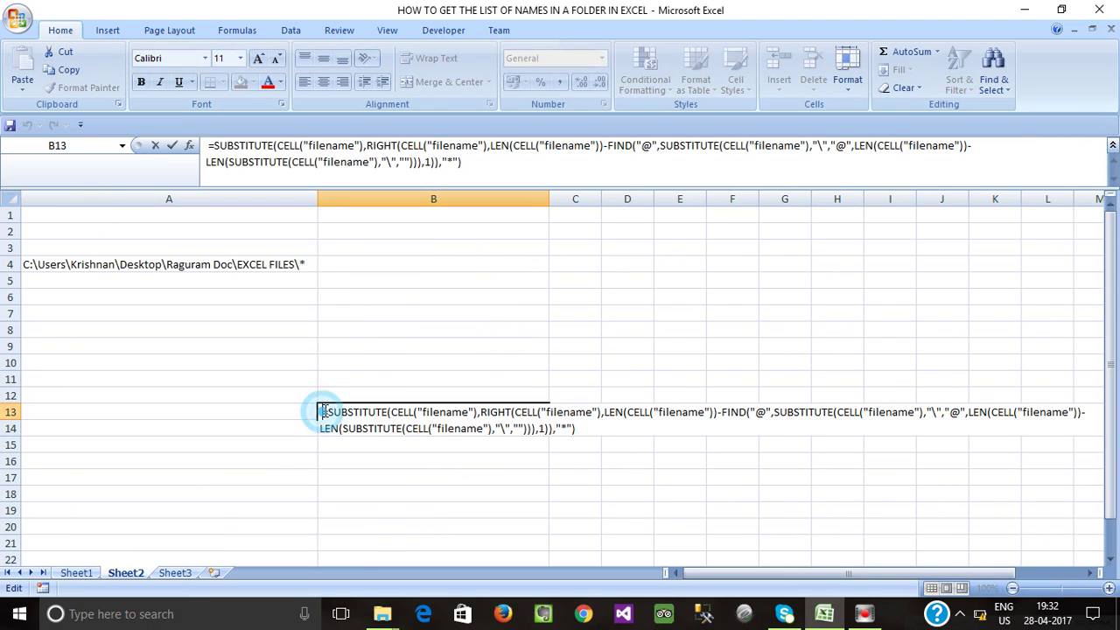
pyautogui.click(330, 417)
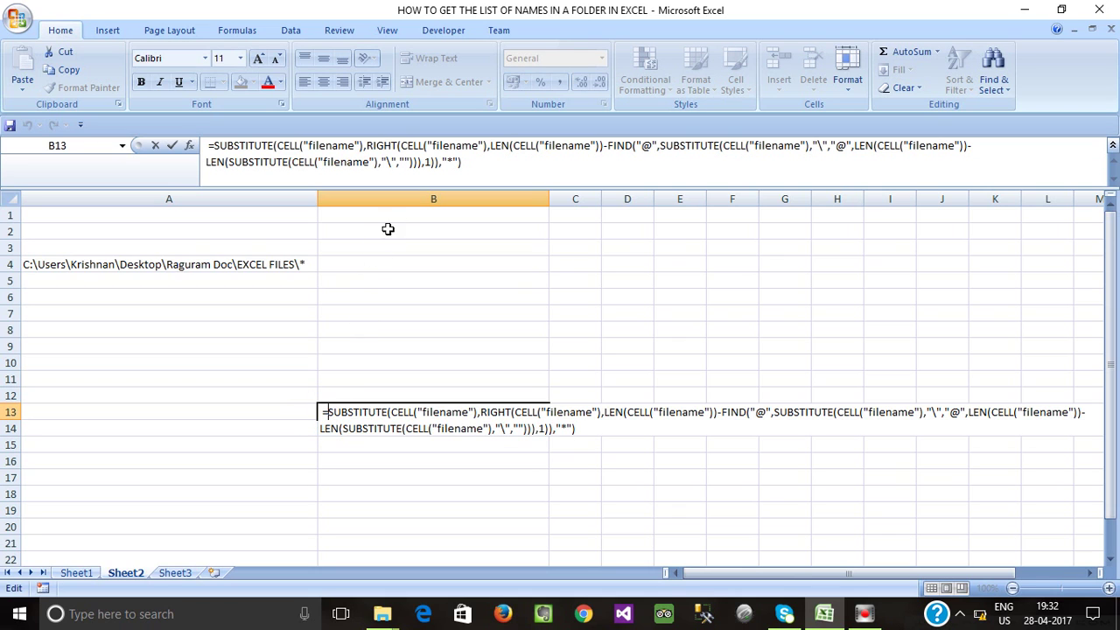
pyautogui.click(455, 290)
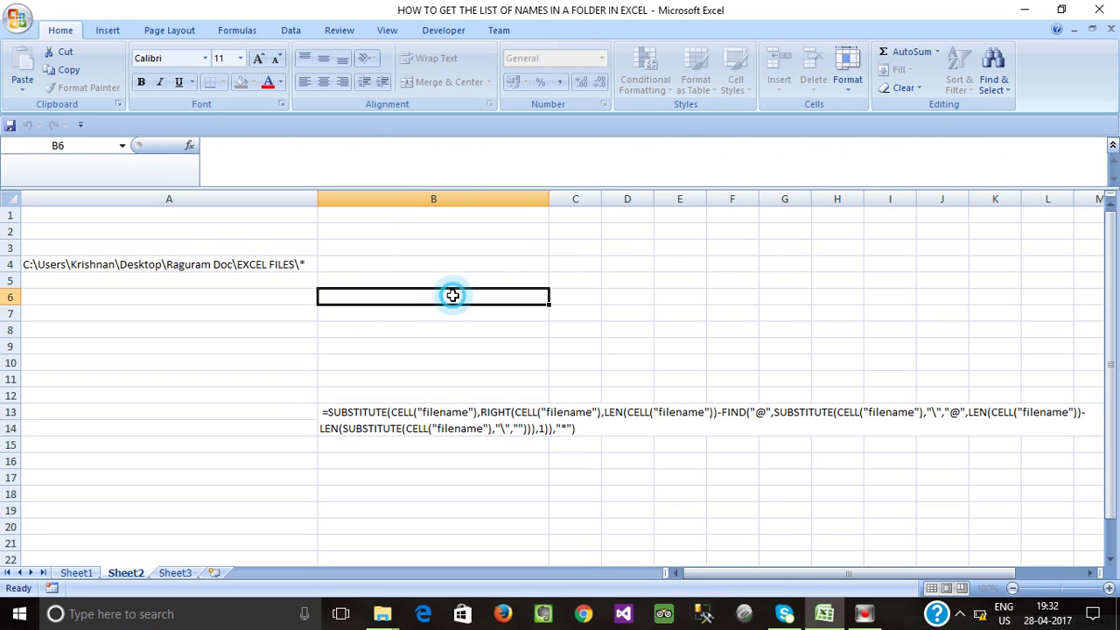
pyautogui.click(420, 429)
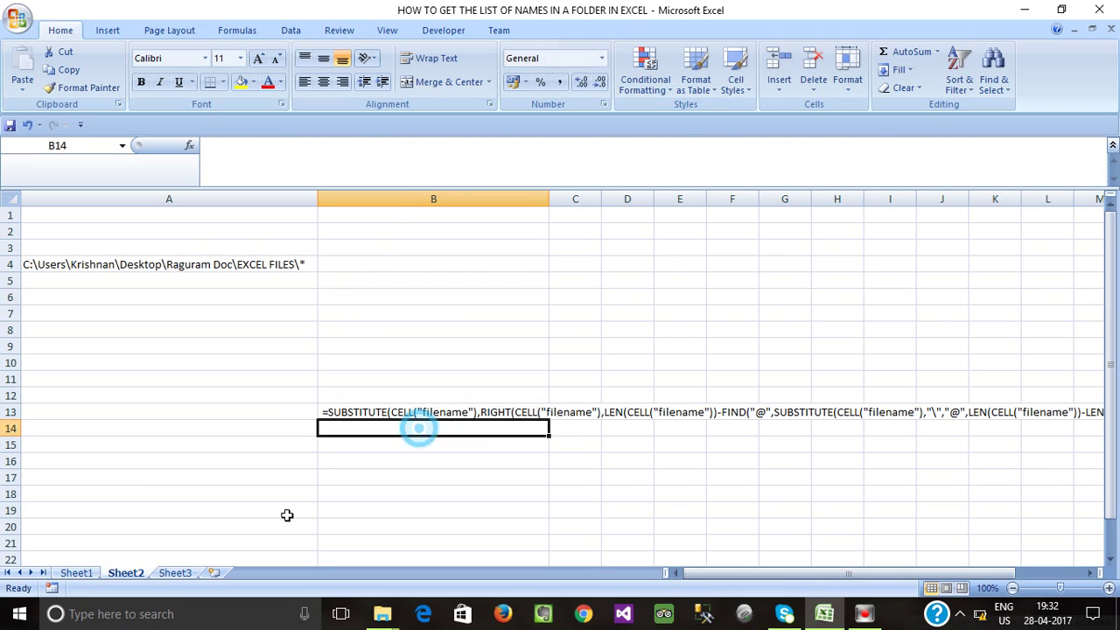
pyautogui.click(350, 413)
# Go back to Sheet1 and select B2 to view its SUBSTITUTE path formula.
pyautogui.click(77, 573)
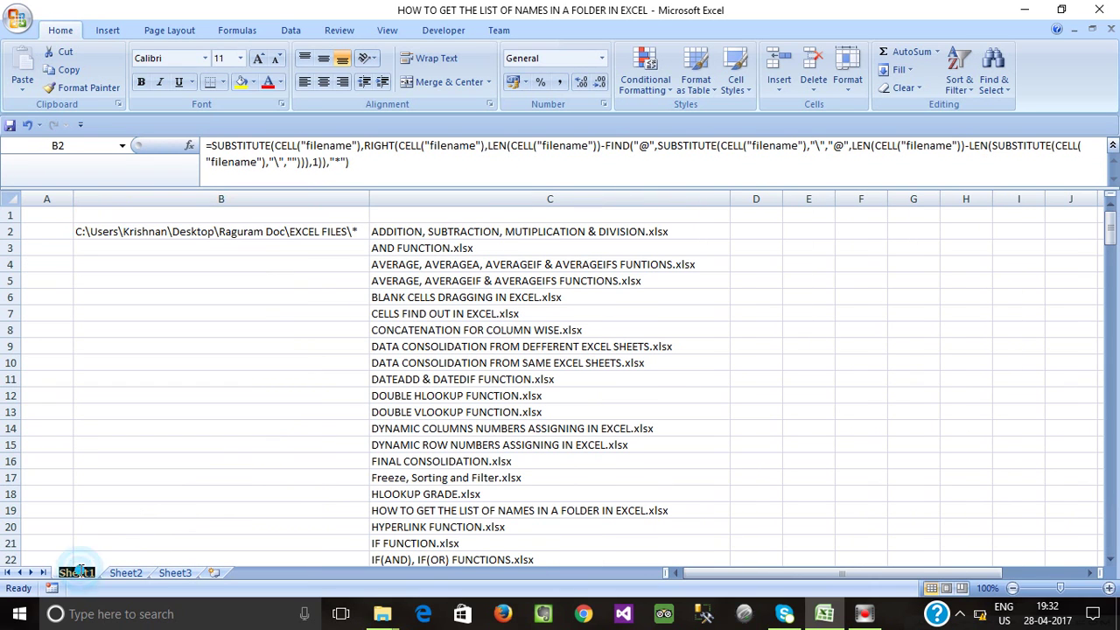
pyautogui.click(289, 308)
pyautogui.click(310, 247)
pyautogui.click(312, 231)
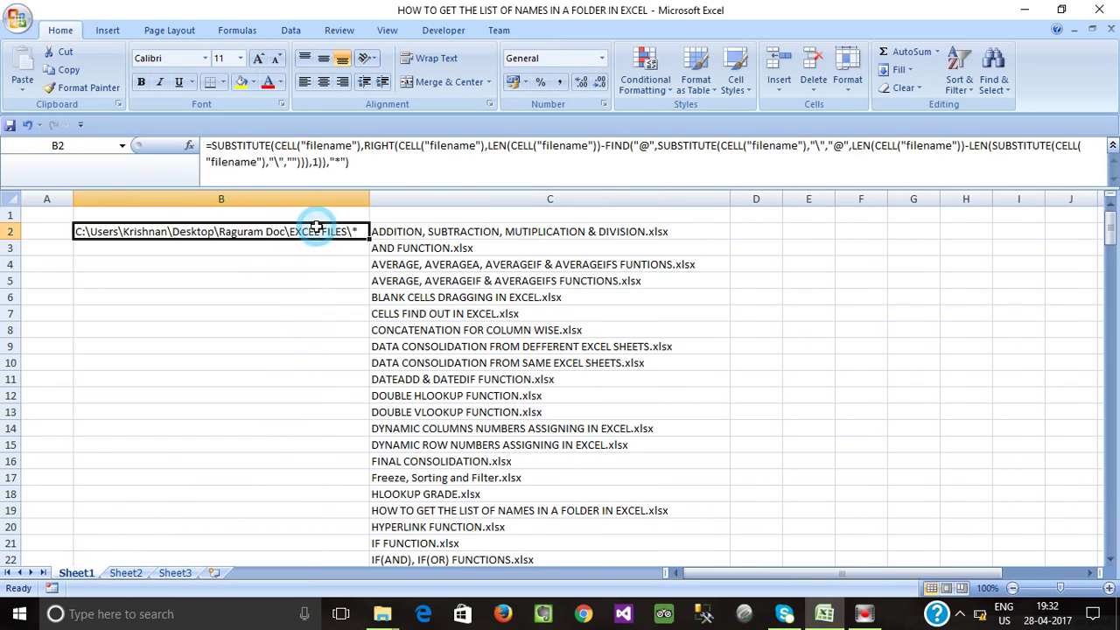